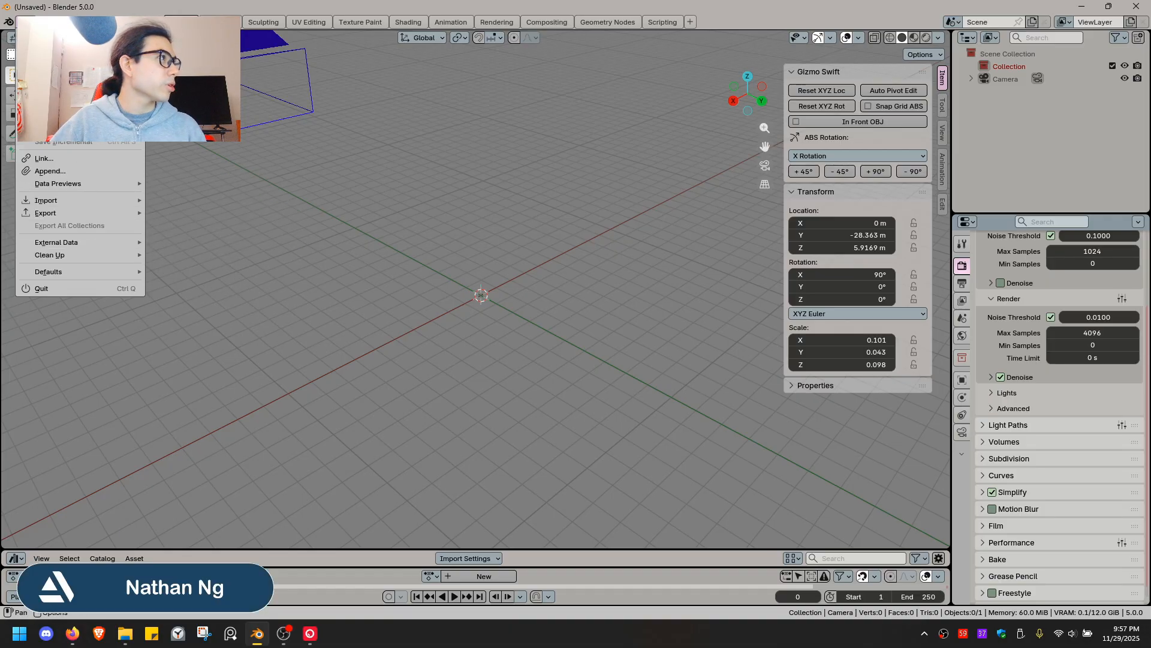
Open the theme settings in Preferences and apply the Blender Dark theme
{"action": "left_click", "coordinate": [51, 22]}
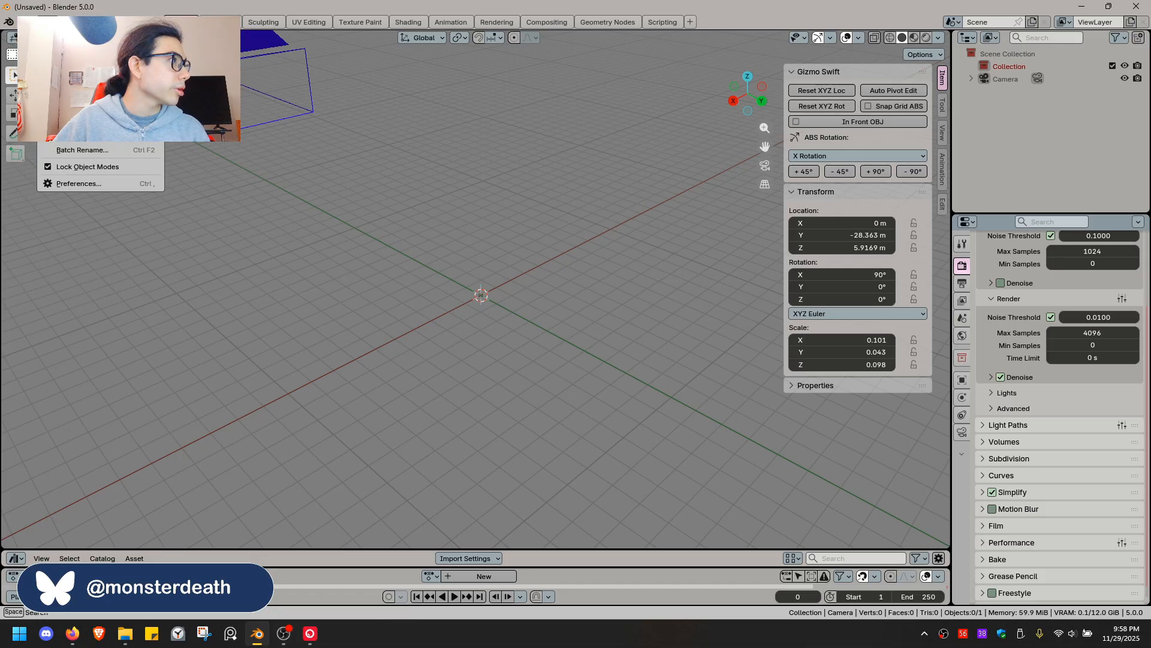
{"action": "left_click", "coordinate": [74, 189]}
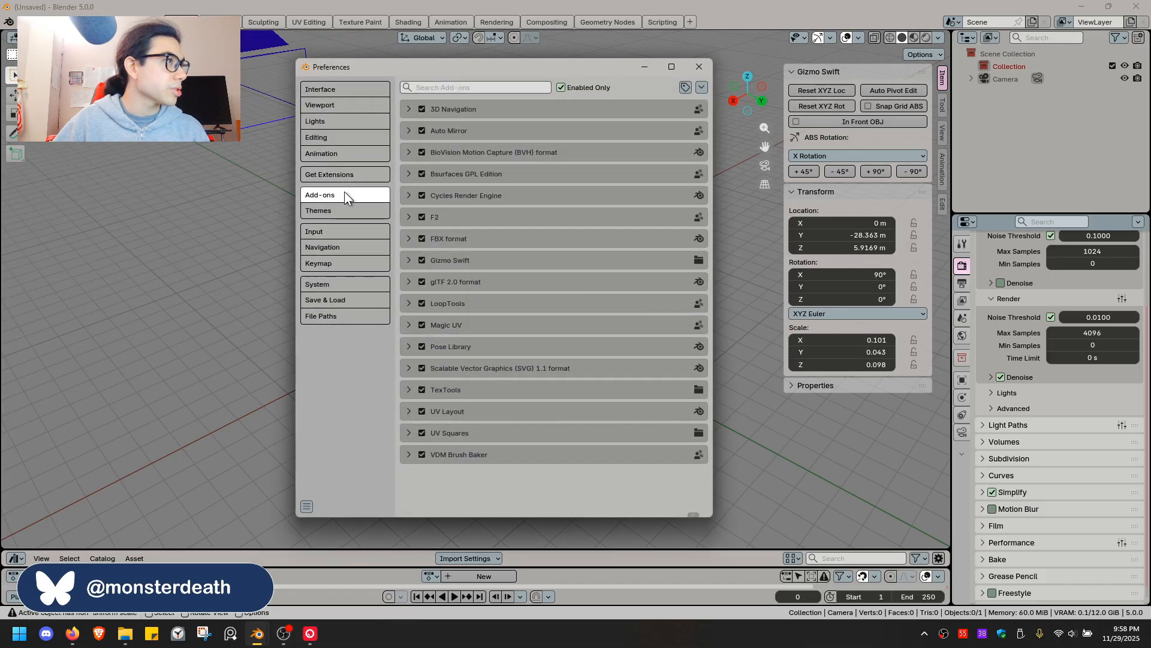
{"action": "left_click", "coordinate": [343, 211]}
{"action": "left_click", "coordinate": [465, 87]}
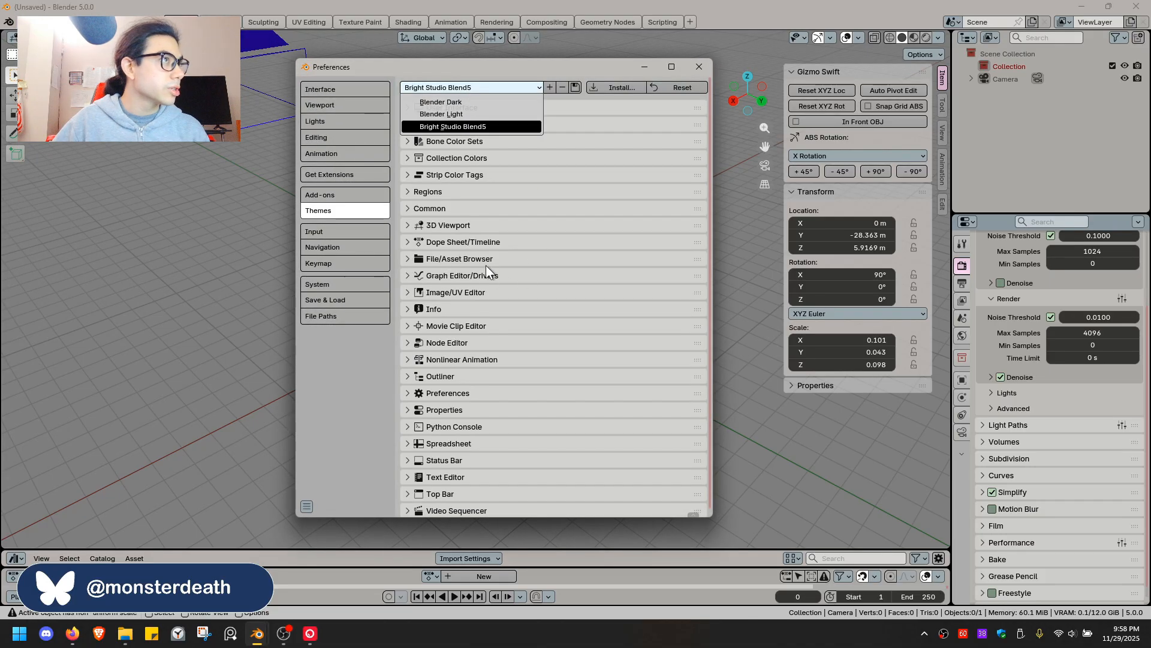
{"action": "left_click", "coordinate": [462, 104]}
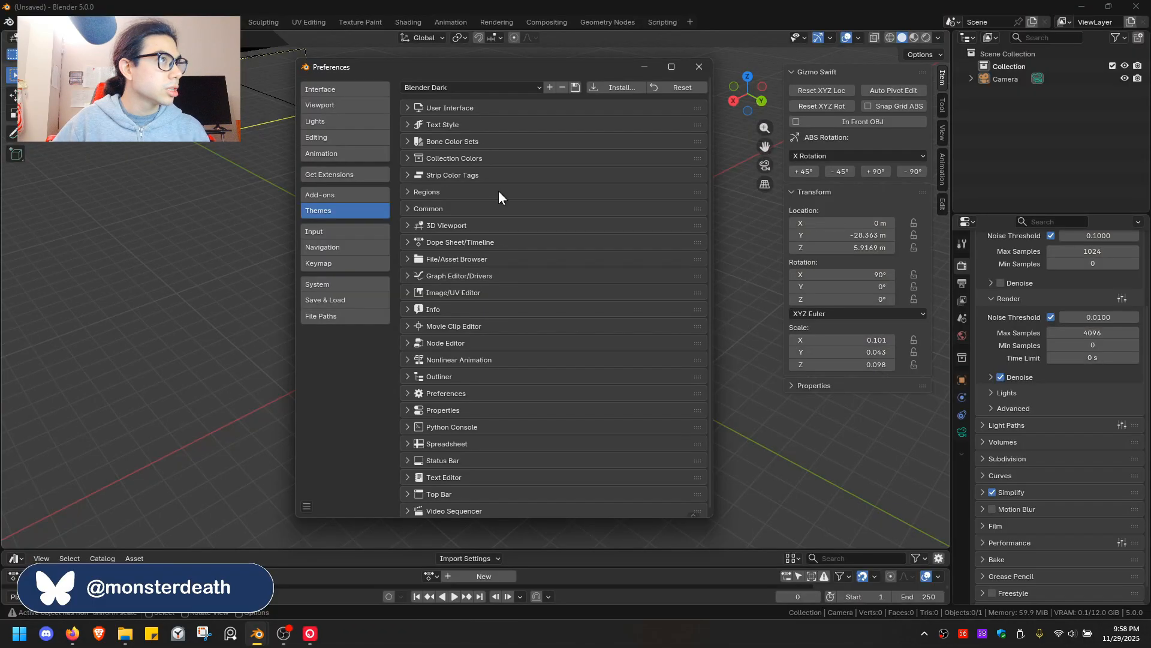
Apply the Blender Light theme and minimize the Preferences window to reveal the 3D viewport
{"action": "left_click", "coordinate": [460, 89]}
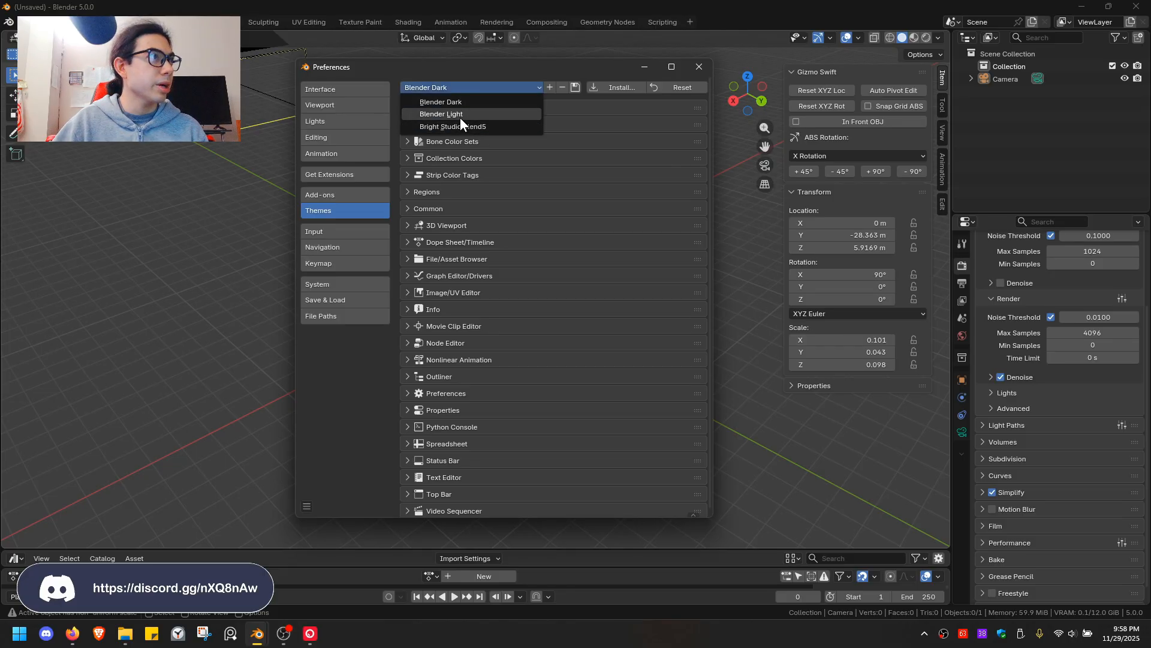
{"action": "left_click", "coordinate": [457, 114]}
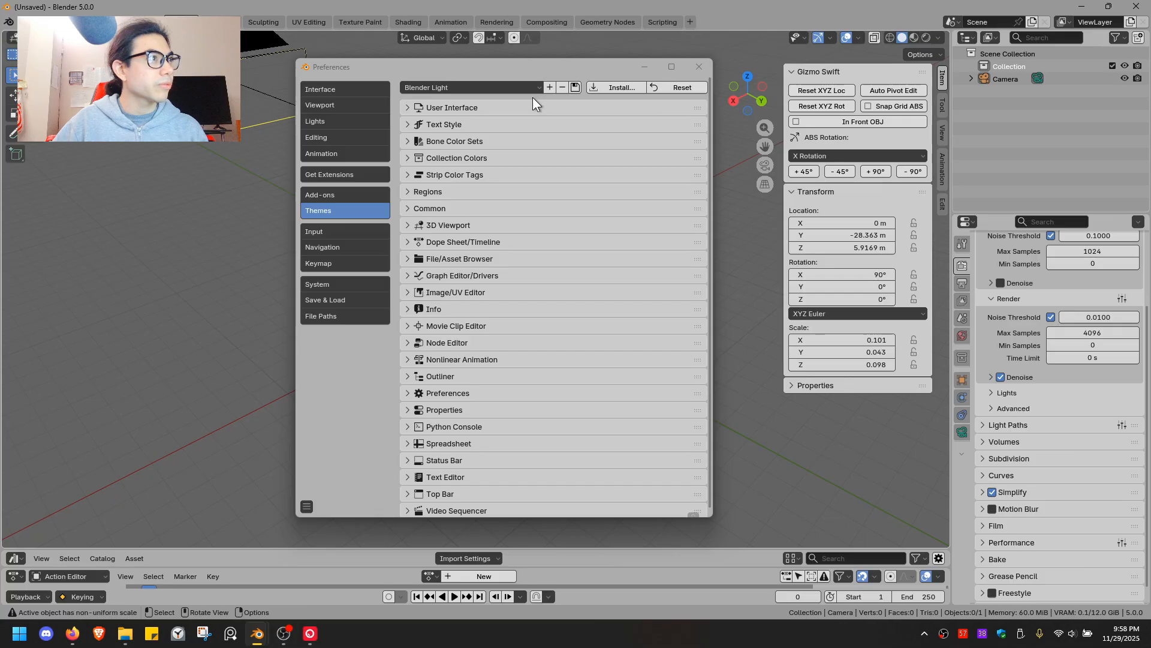
{"action": "left_click_drag", "start_coordinate": [525, 66], "coordinate": [739, 62]}
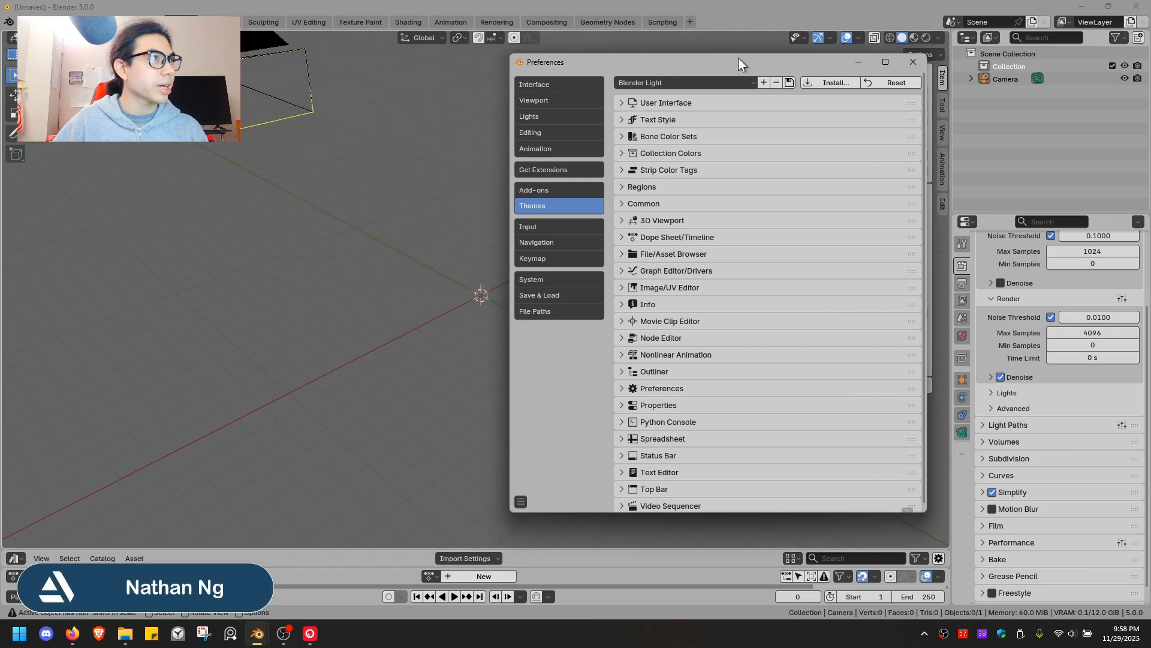
{"action": "left_click", "coordinate": [861, 62]}
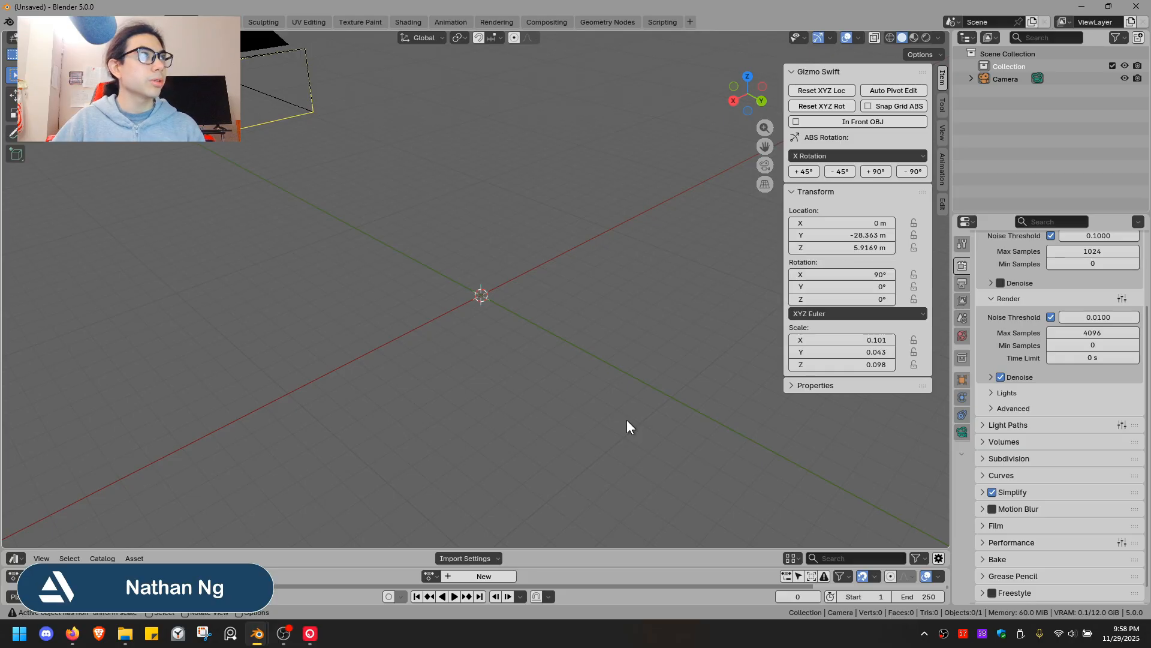
{"action": "middle_click_drag", "start_coordinate": [534, 277], "coordinate": [432, 249]}
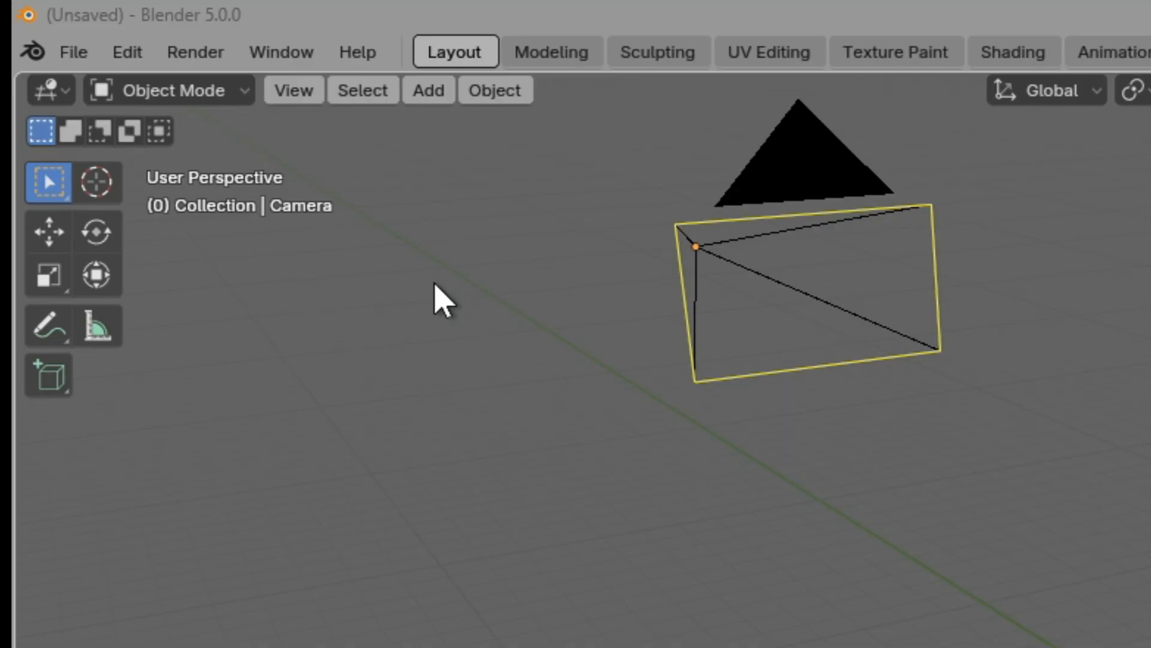
{"action": "left_click", "coordinate": [378, 51]}
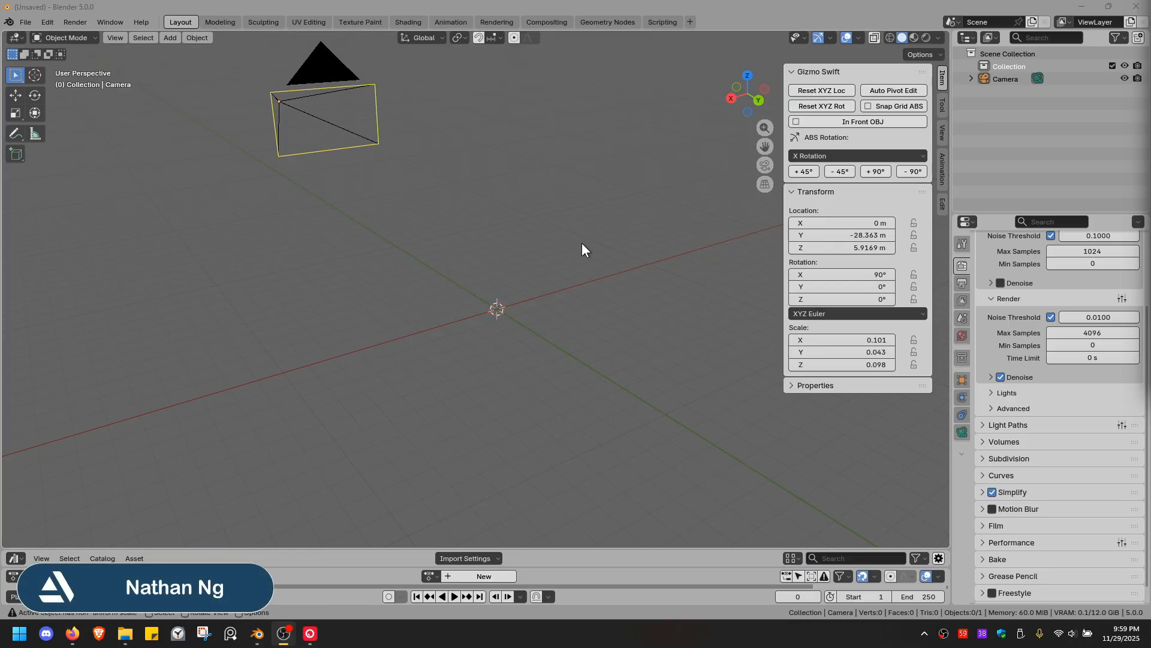
{"action": "mouse_move", "coordinate": [585, 245]}
{"action": "middle_mouse_down"}
{"action": "mouse_move", "coordinate": [566, 242]}
{"action": "mouse_move", "coordinate": [648, 235]}
{"action": "mouse_move", "coordinate": [626, 268]}
{"action": "mouse_move", "coordinate": [581, 247]}
{"action": "middle_mouse_up"}
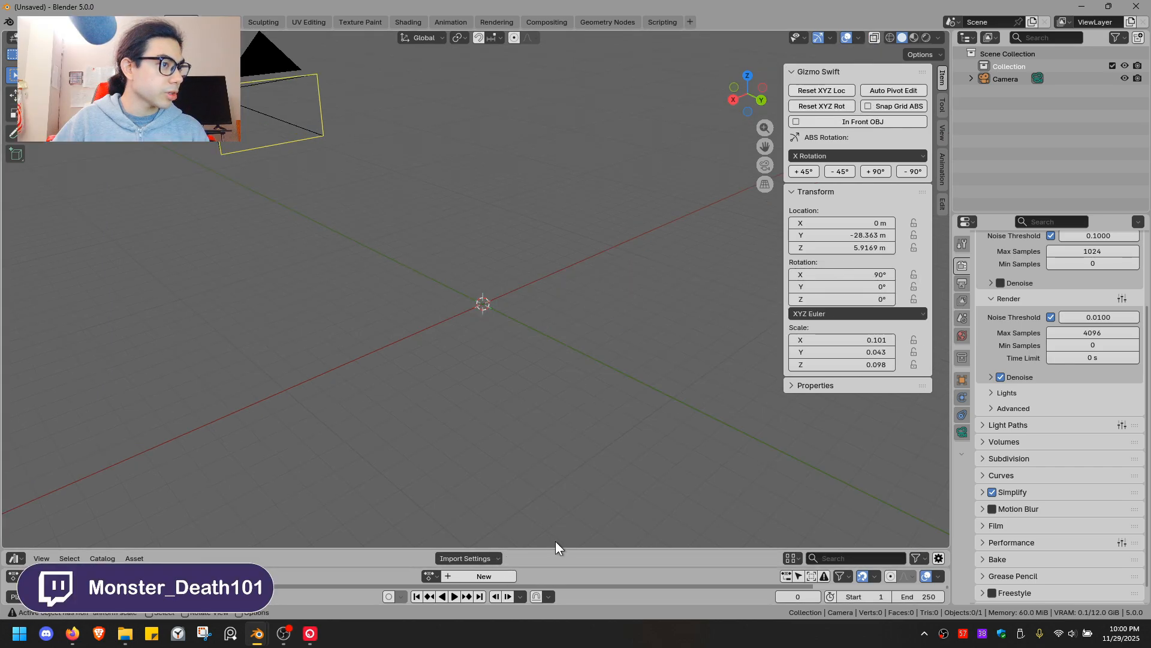
Enlarge the Asset Browser and Action Editor areas below the viewport and move the playhead to frame 119
{"action": "left_click_drag", "start_coordinate": [557, 547], "coordinate": [554, 404]}
{"action": "left_click_drag", "start_coordinate": [543, 568], "coordinate": [543, 439]}
{"action": "left_click_drag", "start_coordinate": [156, 473], "coordinate": [453, 474]}
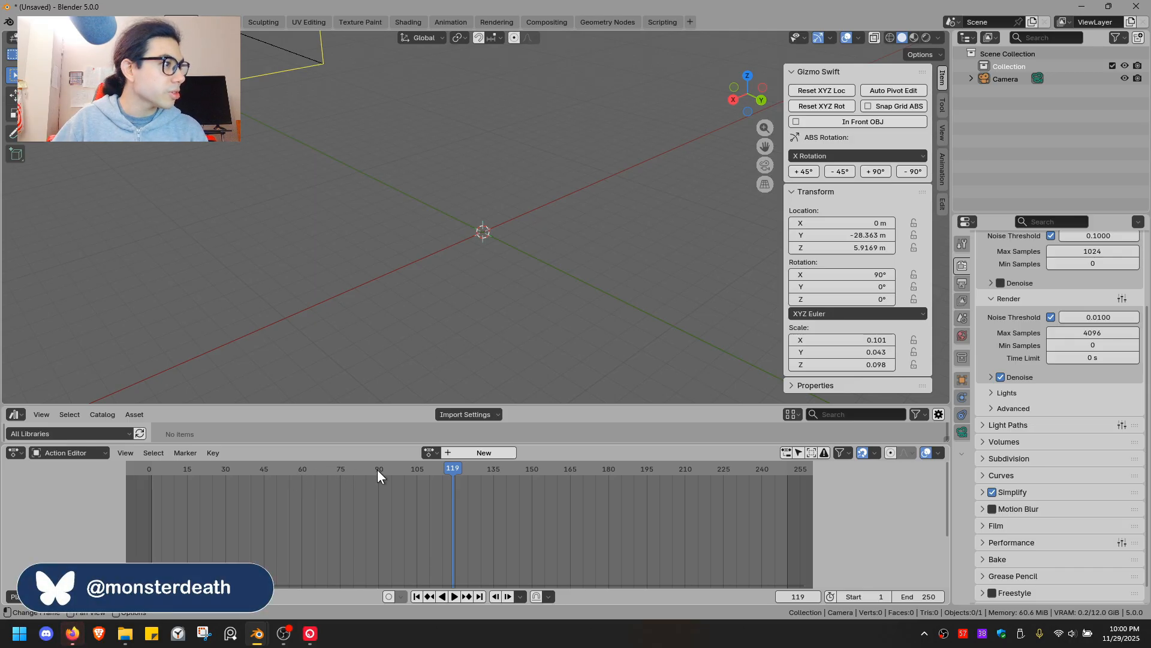
Look through the Compositing and Rendering workspaces and switch to the Geometry Nodes workspace
{"action": "left_click", "coordinate": [545, 22]}
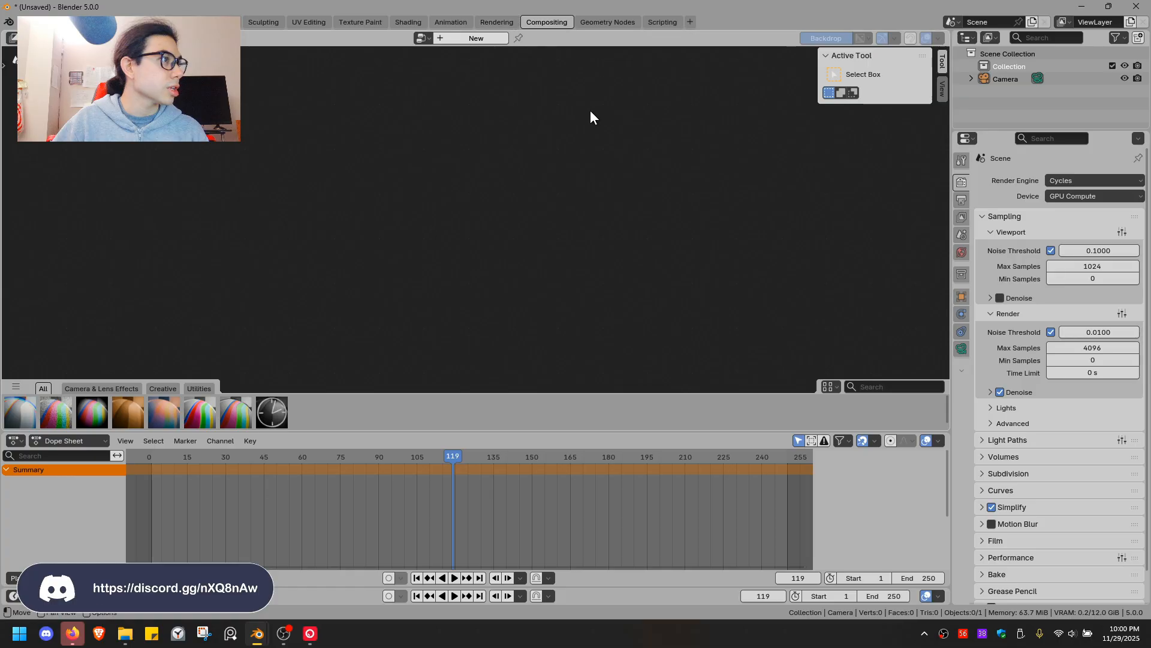
{"action": "left_click", "coordinate": [508, 21]}
{"action": "left_click", "coordinate": [618, 21]}
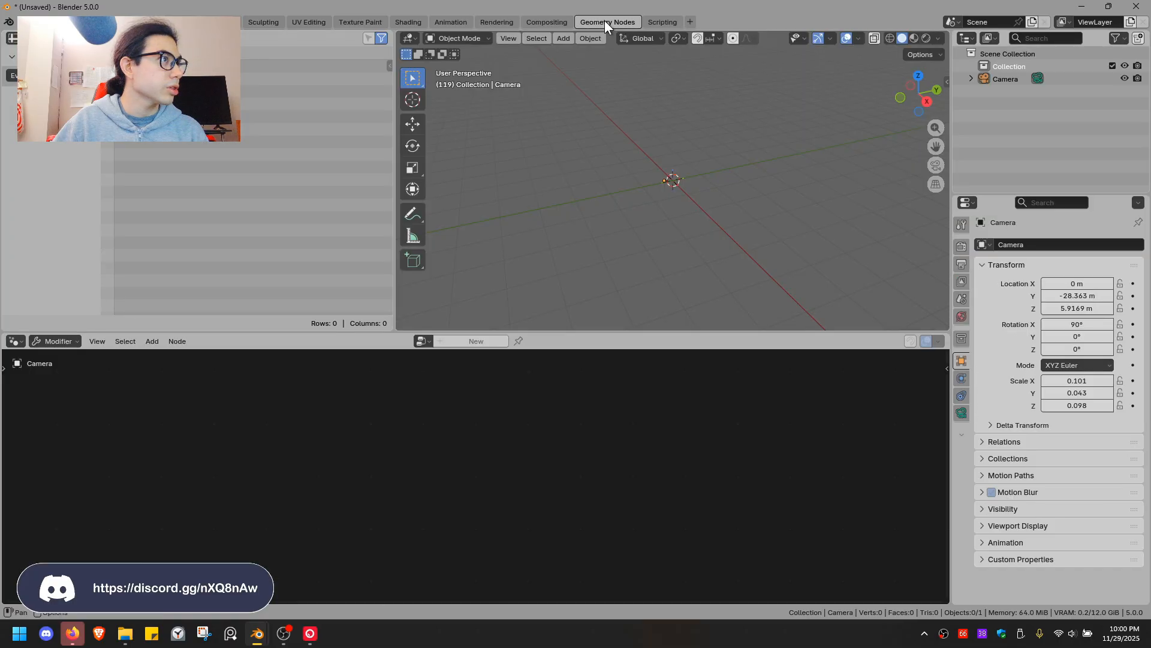
{"action": "left_click", "coordinate": [432, 340]}
{"action": "right_click", "coordinate": [255, 448]}
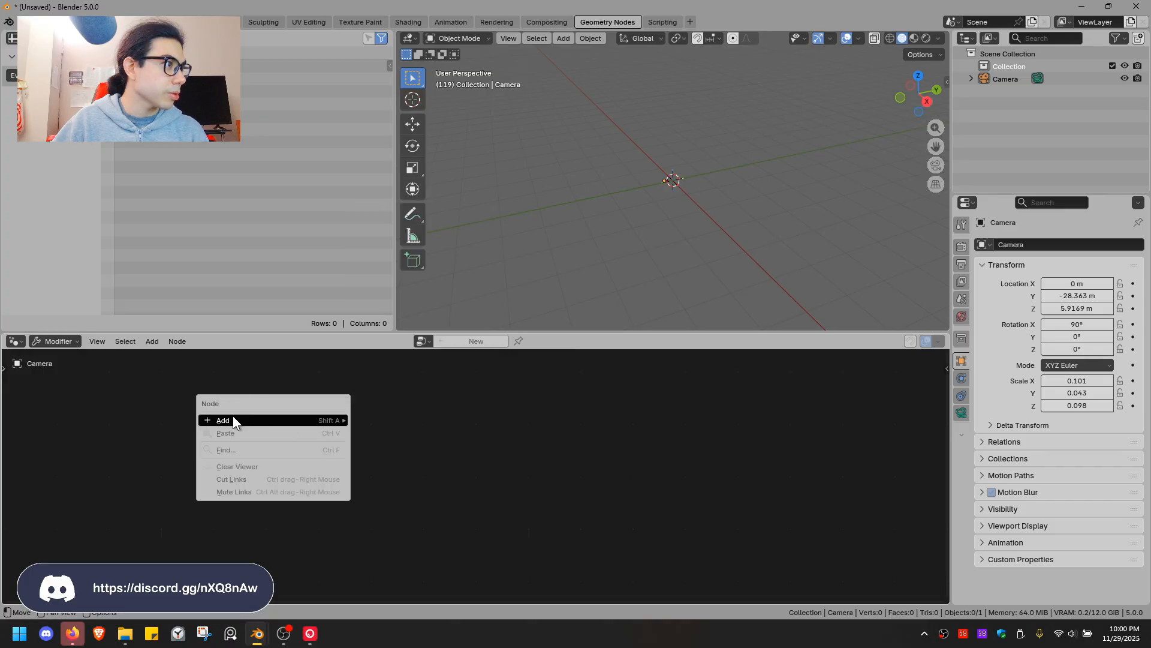
{"action": "mouse_move", "coordinate": [232, 419]}
{"action": "mouse_move", "coordinate": [404, 223]}
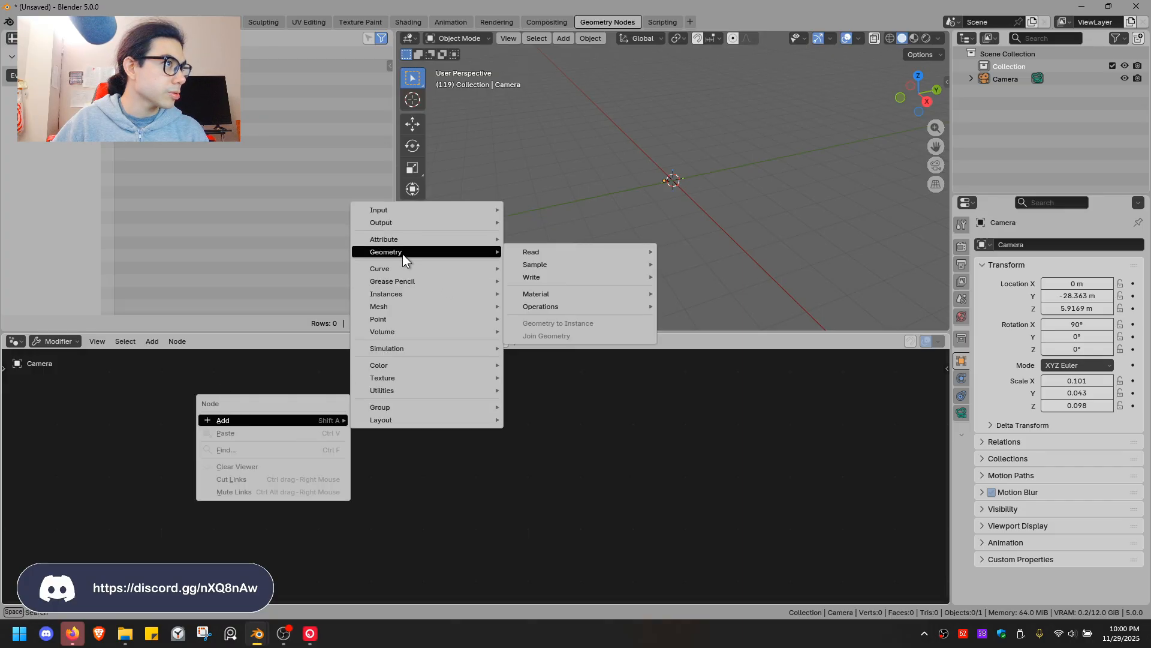
{"action": "left_click", "coordinate": [150, 339]}
{"action": "mouse_move", "coordinate": [177, 341]}
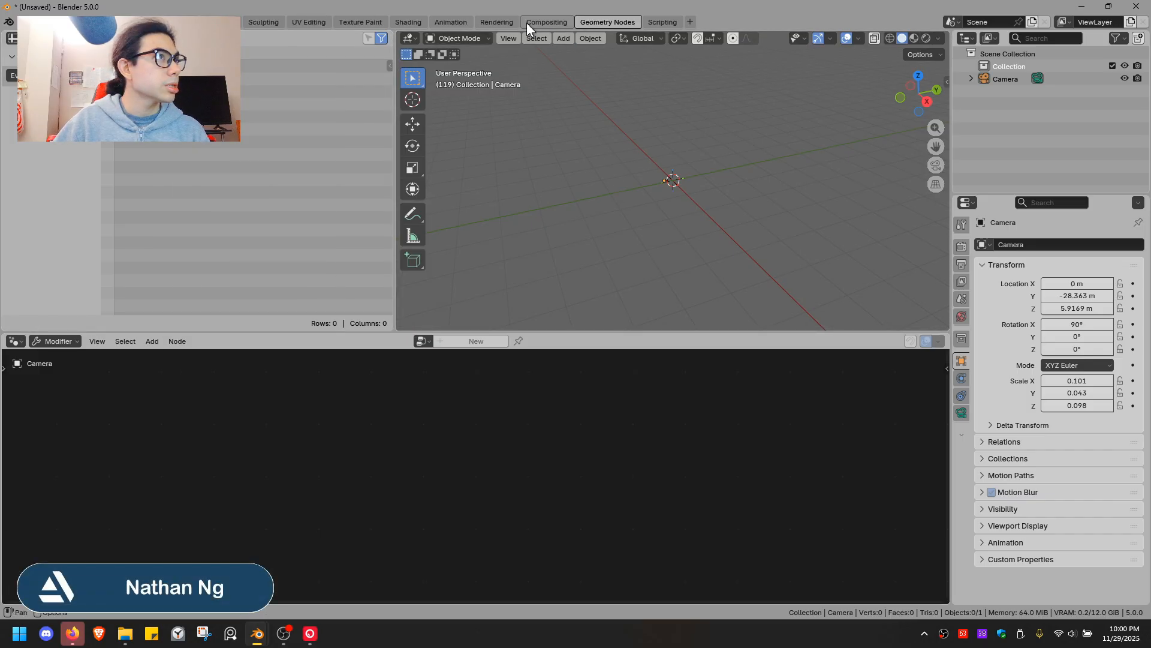
Add a cube mesh to the scene
{"action": "left_click", "coordinate": [564, 38]}
{"action": "mouse_move", "coordinate": [588, 52]}
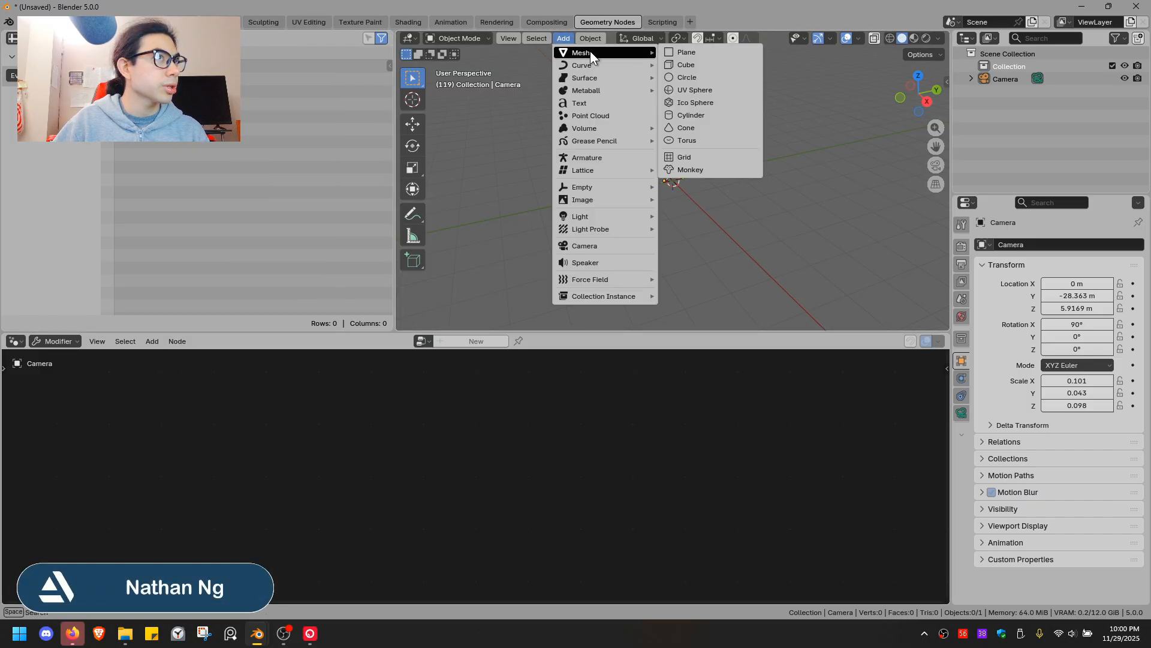
{"action": "left_click", "coordinate": [694, 66]}
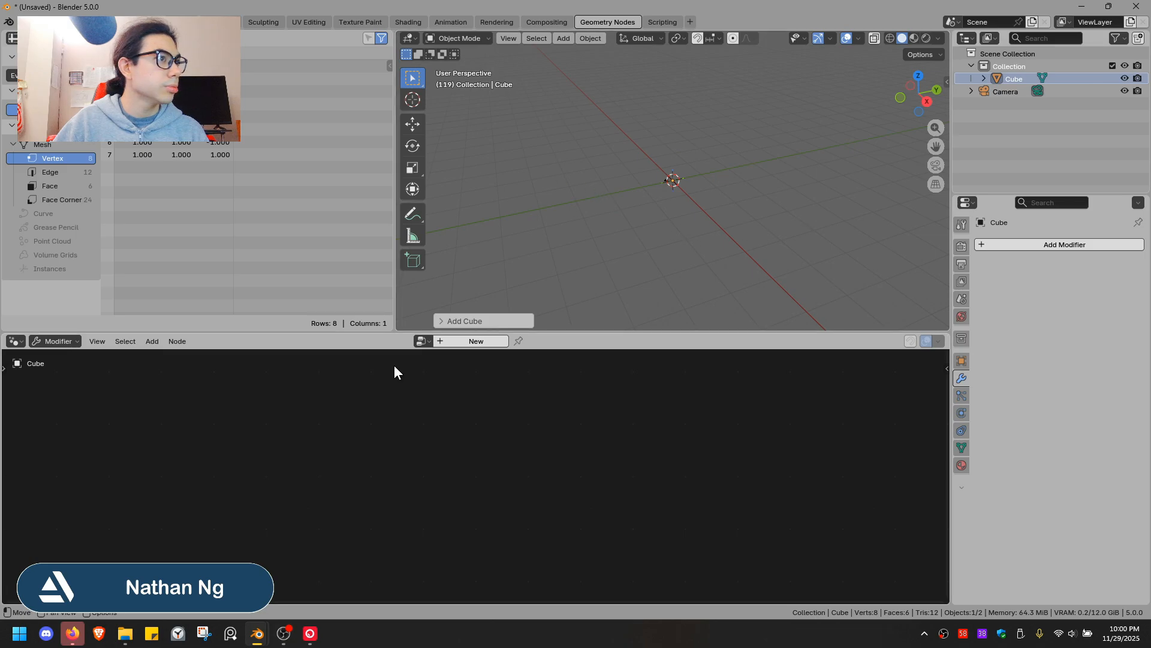
Create a new geometry node tree on the cube and reposition its Group Input and Group Output nodes
{"action": "left_click", "coordinate": [460, 341]}
{"action": "left_click_drag", "start_coordinate": [626, 503], "coordinate": [614, 413]}
{"action": "left_click_drag", "start_coordinate": [318, 485], "coordinate": [403, 448]}
{"action": "mouse_move", "coordinate": [625, 400]}
{"action": "left_mouse_down"}
{"action": "mouse_move", "coordinate": [608, 405]}
{"action": "mouse_move", "coordinate": [605, 389]}
{"action": "left_mouse_up"}
Bring back the Preferences and try the Blender Dark and Blender Light themes on the node editor
{"action": "left_click", "coordinate": [29, 22]}
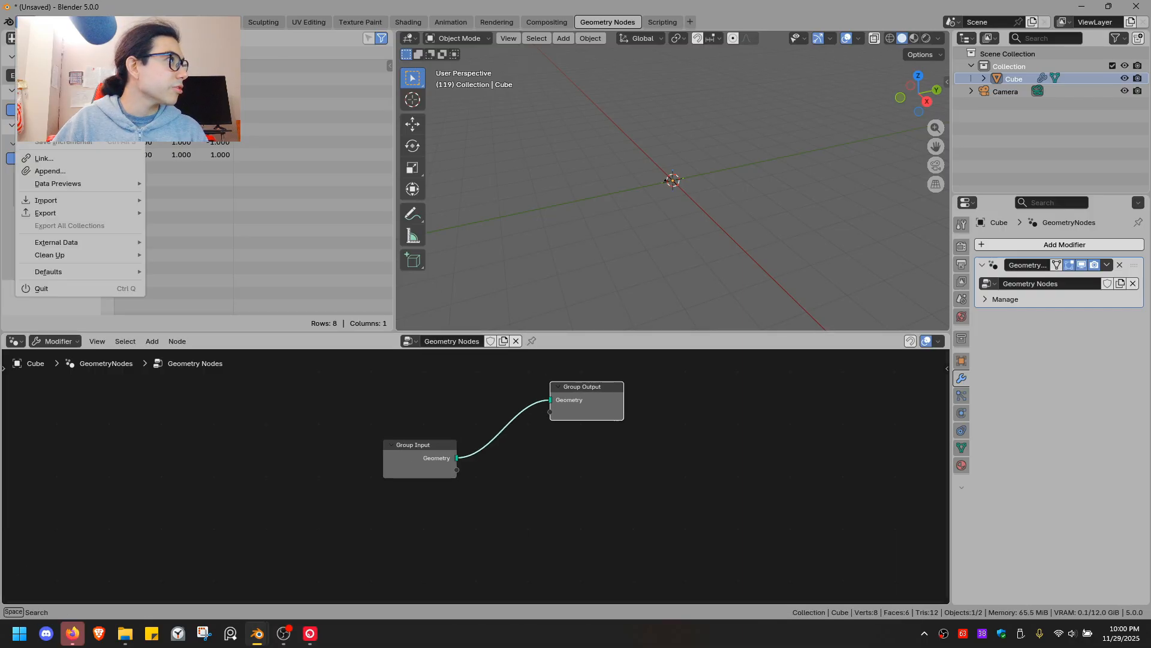
{"action": "mouse_move", "coordinate": [49, 23]}
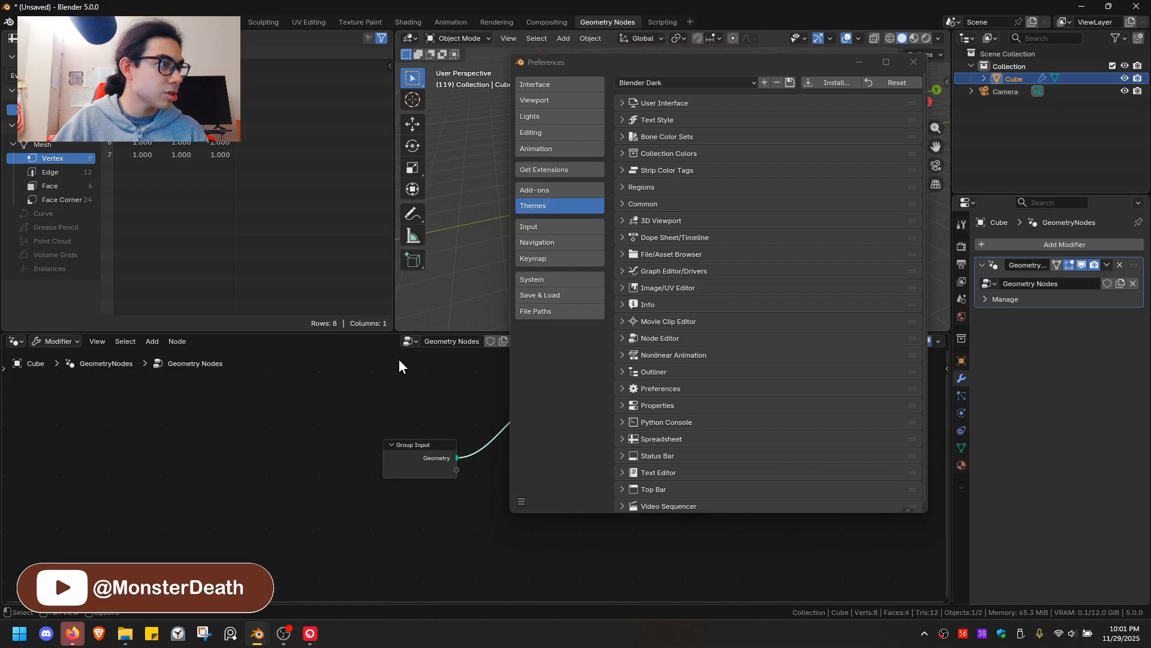
{"action": "left_click", "coordinate": [644, 90]}
{"action": "left_click", "coordinate": [663, 108]}
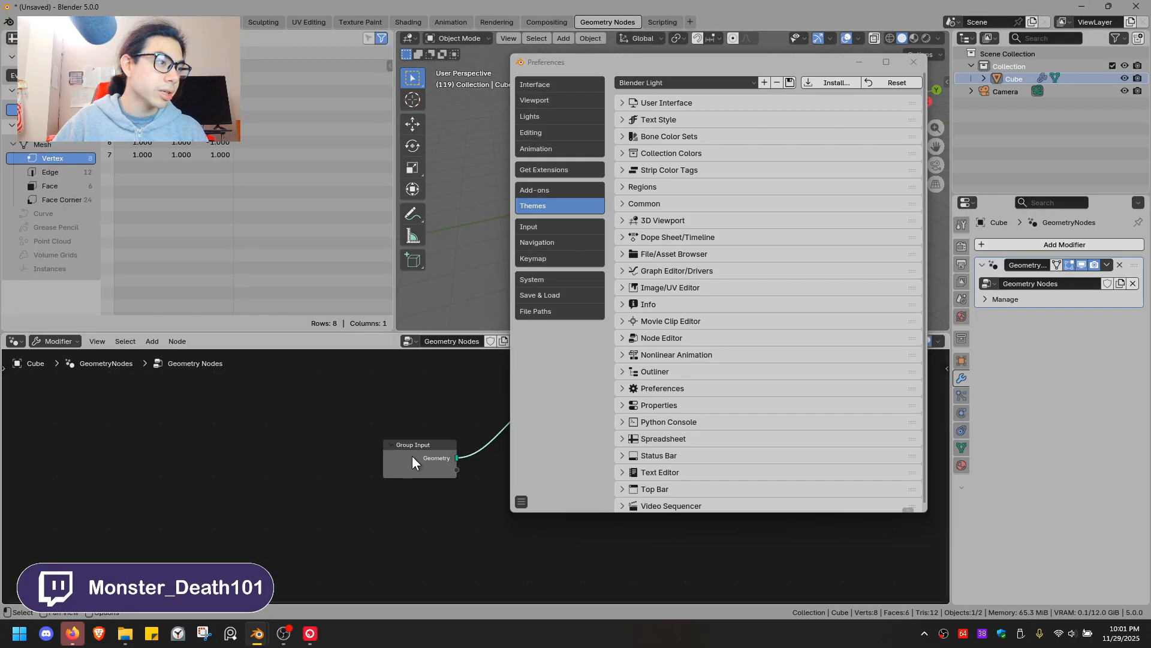
Apply the Bright Studio Blend5 theme and move the Preferences window clear of the nodes
{"action": "left_click", "coordinate": [662, 85]}
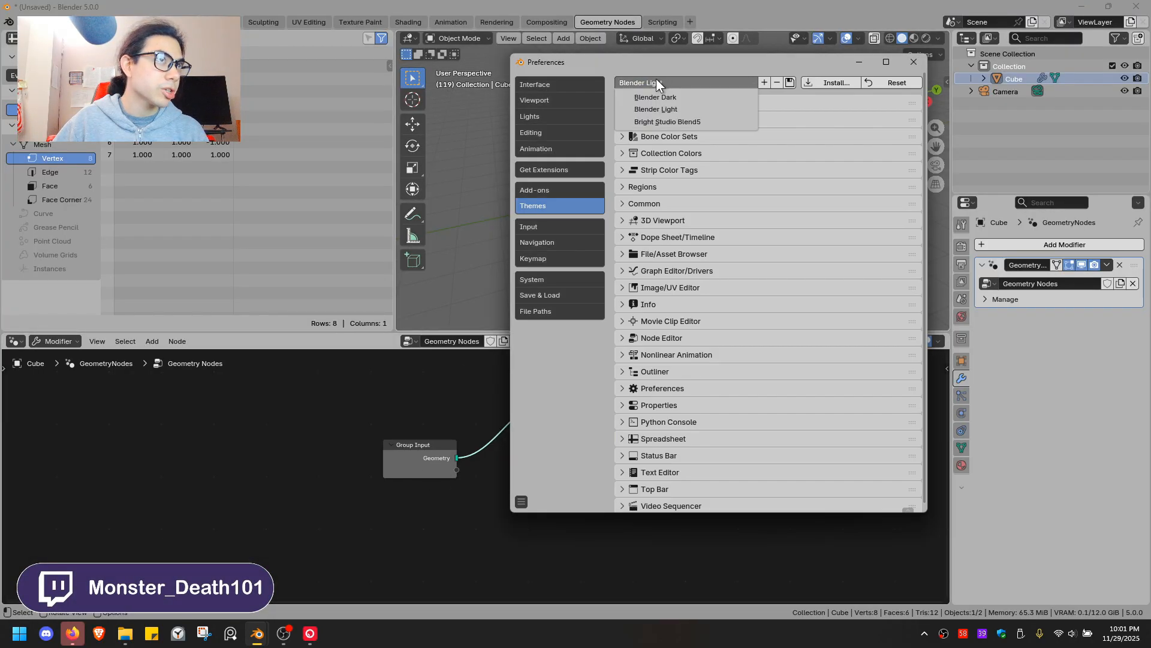
{"action": "left_click", "coordinate": [663, 120]}
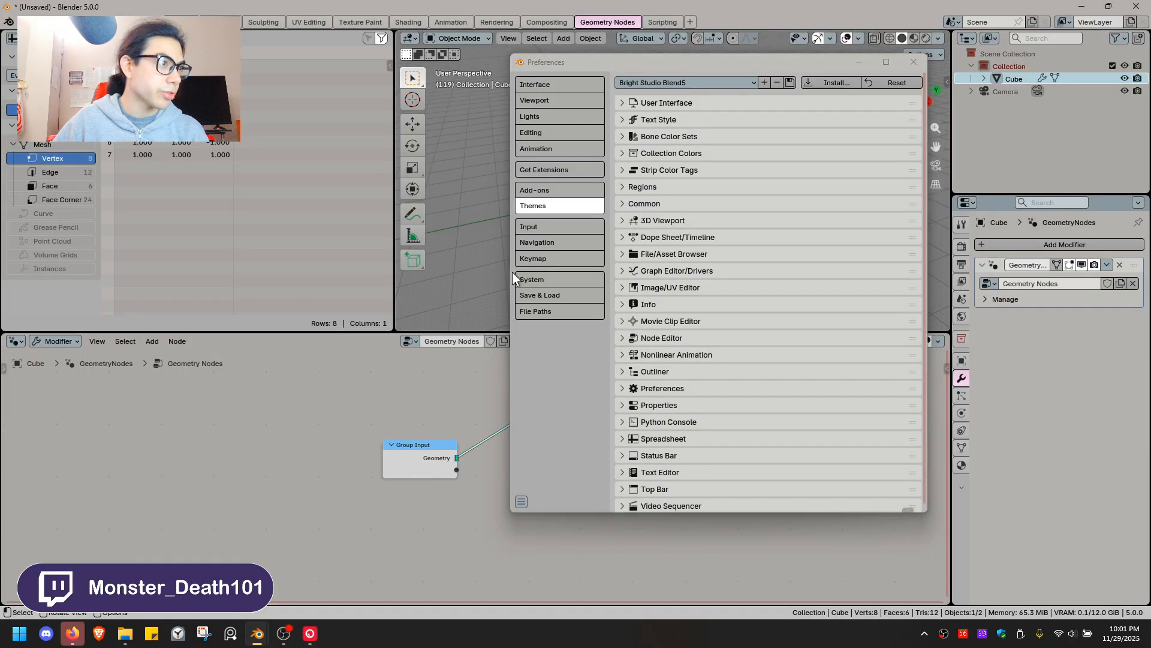
{"action": "left_click_drag", "start_coordinate": [620, 63], "coordinate": [801, 89]}
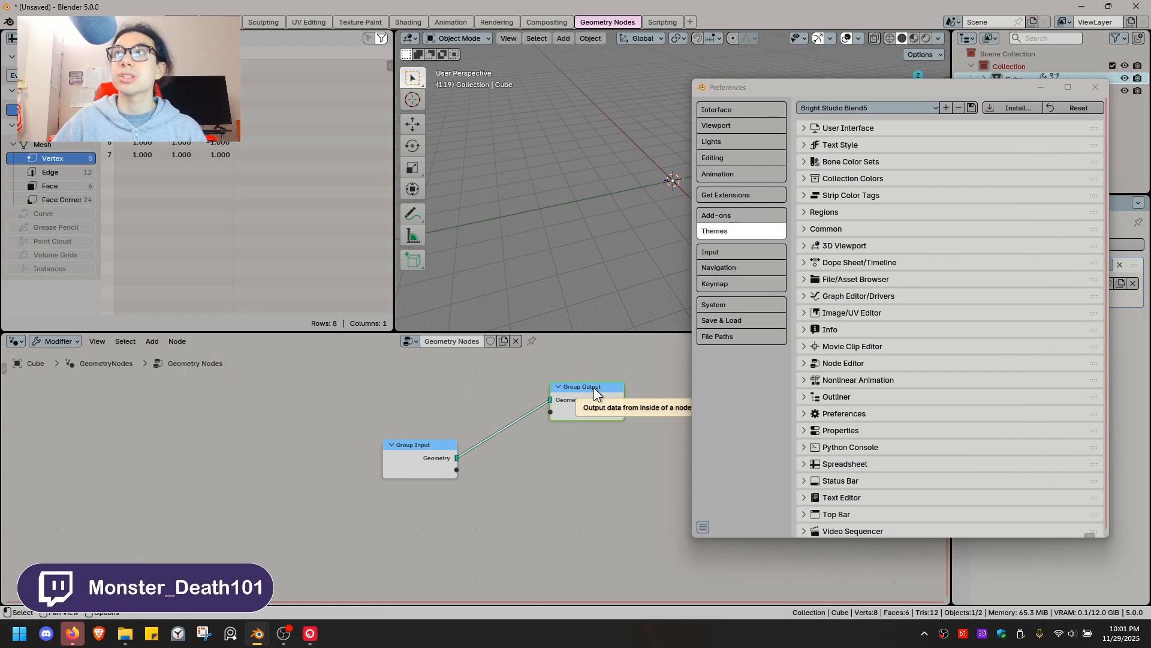
Line up the Group Input and Group Output nodes side by side in the node editor
{"action": "left_click_drag", "start_coordinate": [592, 390], "coordinate": [577, 408]}
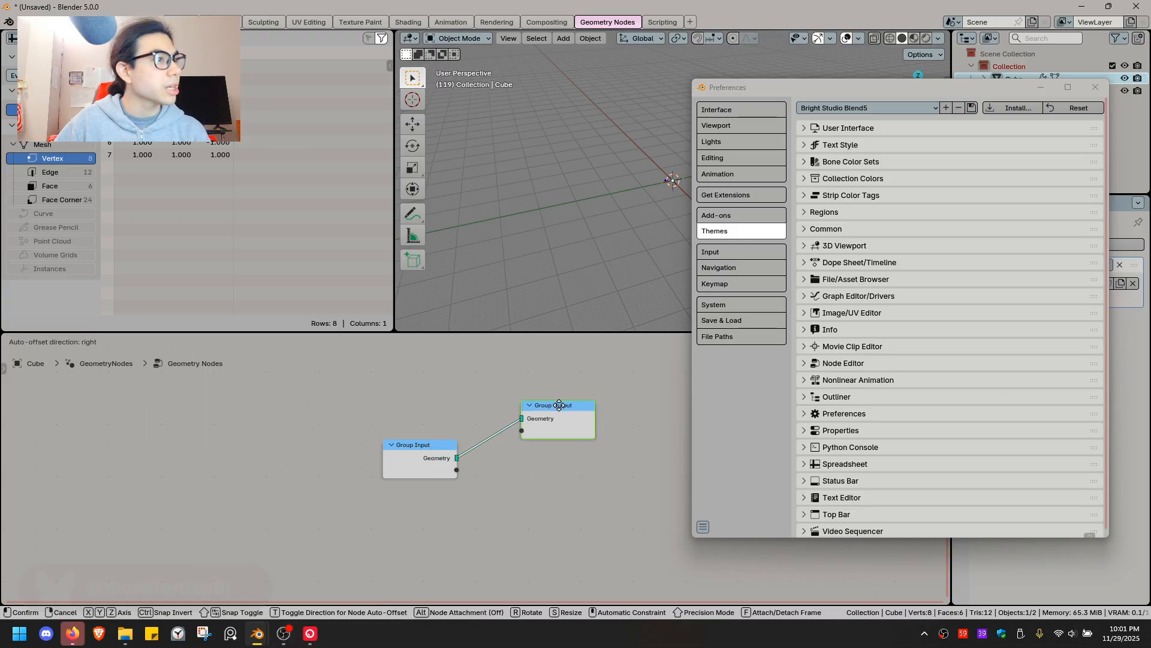
{"action": "left_click_drag", "start_coordinate": [427, 451], "coordinate": [367, 414]}
{"action": "left_click_drag", "start_coordinate": [592, 408], "coordinate": [520, 409]}
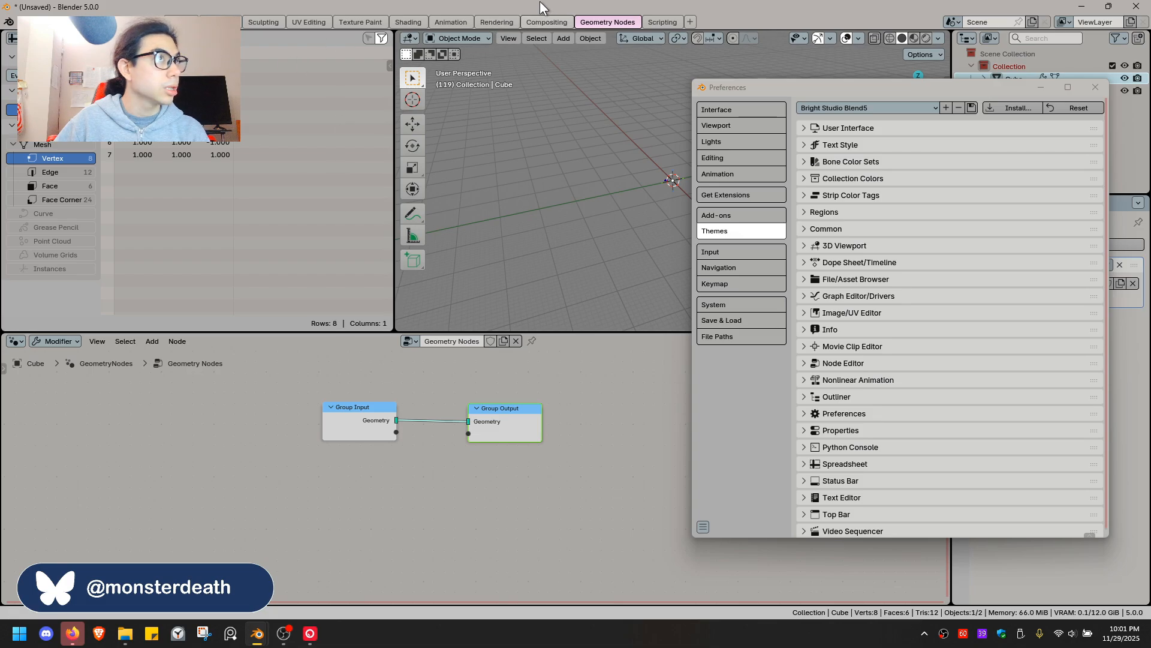
Switch to the Layout workspace, briefly play the animation and scrub the playhead to frame 16
{"action": "left_click", "coordinate": [181, 22]}
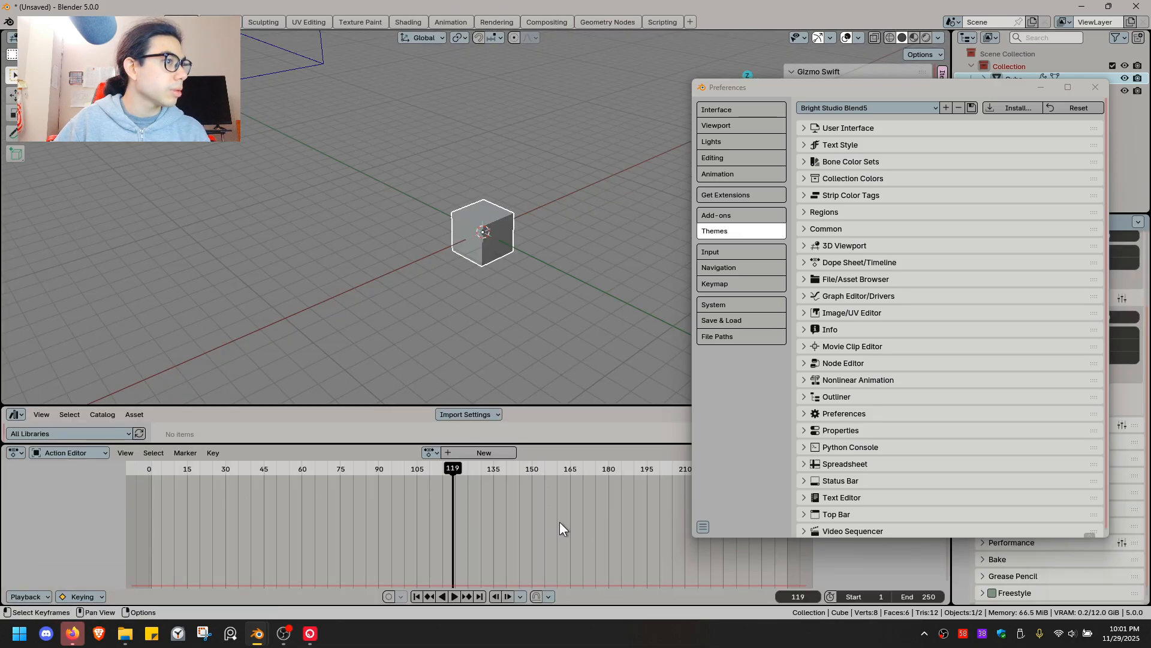
{"action": "key", "text": "space"}
{"action": "left_click_drag", "start_coordinate": [445, 471], "coordinate": [385, 491]}
{"action": "key", "text": "space"}
{"action": "left_click_drag", "start_coordinate": [503, 467], "coordinate": [348, 477]}
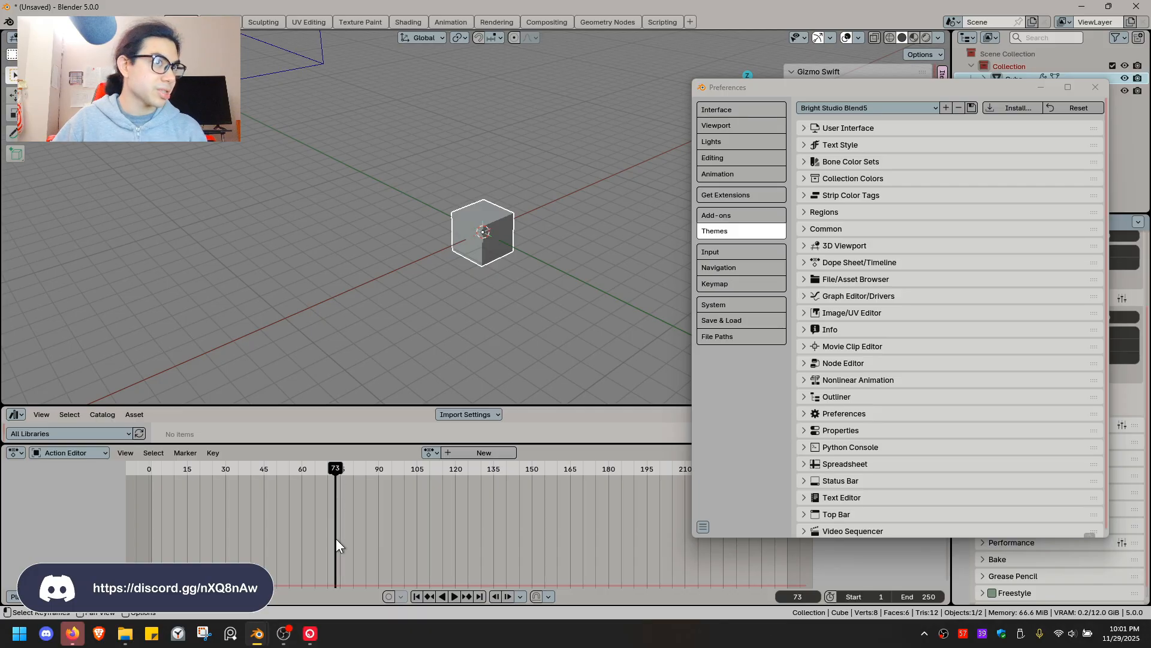
{"action": "left_click_drag", "start_coordinate": [339, 469], "coordinate": [190, 507]}
Try the Blender Light and Blender Dark themes on the cube in the 3D viewport
{"action": "mouse_move", "coordinate": [456, 289]}
{"action": "middle_mouse_down"}
{"action": "mouse_move", "coordinate": [590, 229]}
{"action": "mouse_move", "coordinate": [491, 303]}
{"action": "mouse_move", "coordinate": [466, 301]}
{"action": "middle_mouse_up"}
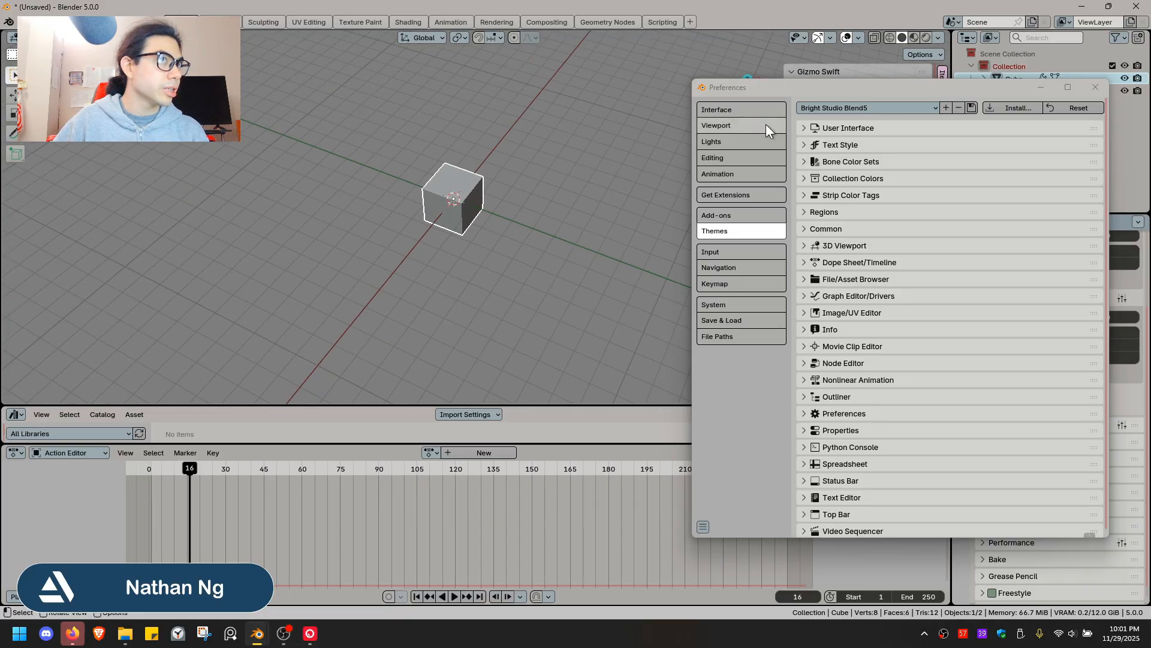
{"action": "left_click", "coordinate": [862, 103]}
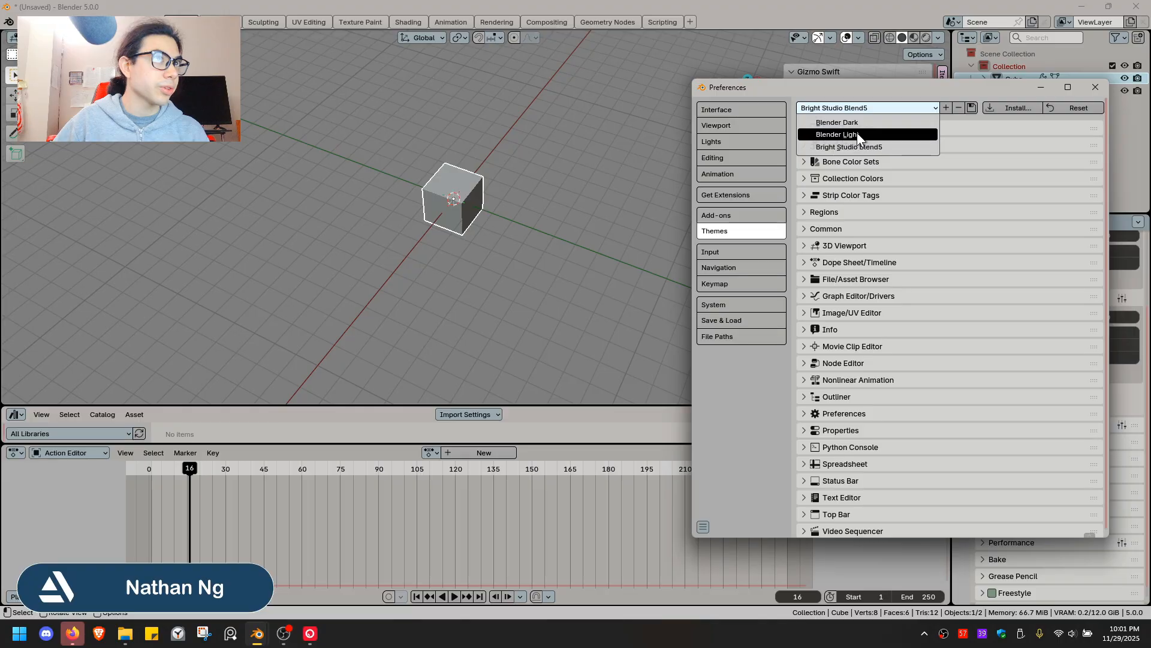
{"action": "left_click", "coordinate": [857, 132]}
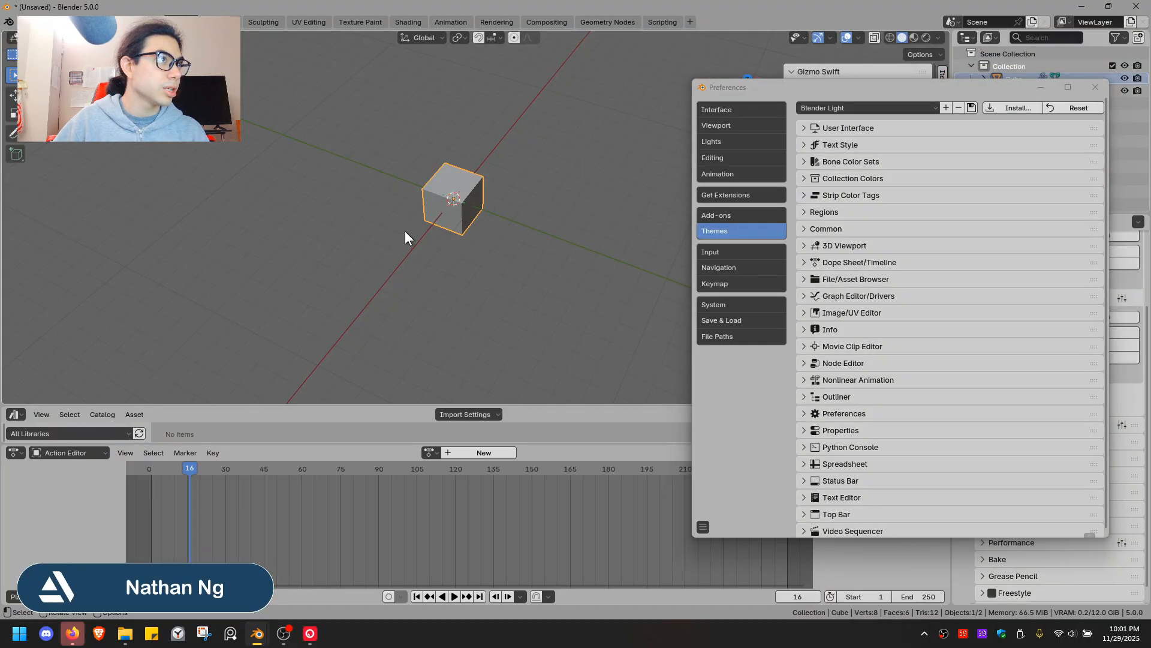
{"action": "left_click", "coordinate": [858, 108]}
{"action": "left_click", "coordinate": [844, 121]}
Reapply the Bright Studio Blend5 theme, view the cube from a low angle and reposition the Preferences window
{"action": "left_click", "coordinate": [845, 105]}
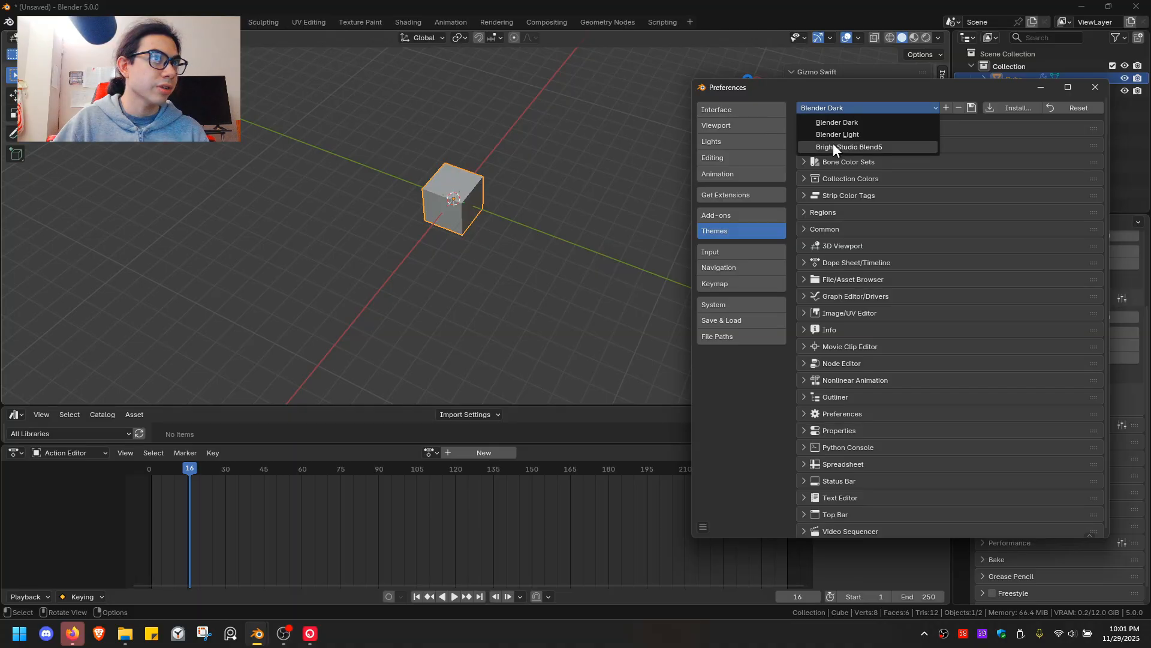
{"action": "left_click", "coordinate": [840, 147]}
{"action": "middle_click_drag", "start_coordinate": [372, 302], "coordinate": [536, 145]}
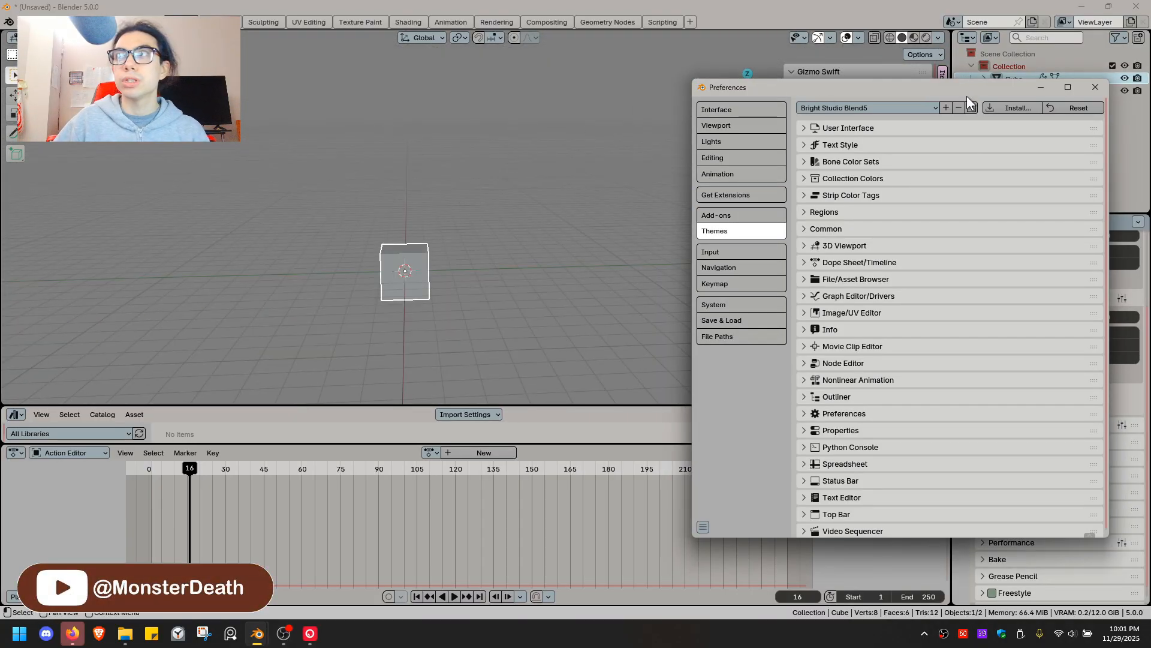
{"action": "left_click_drag", "start_coordinate": [907, 84], "coordinate": [846, 95]}
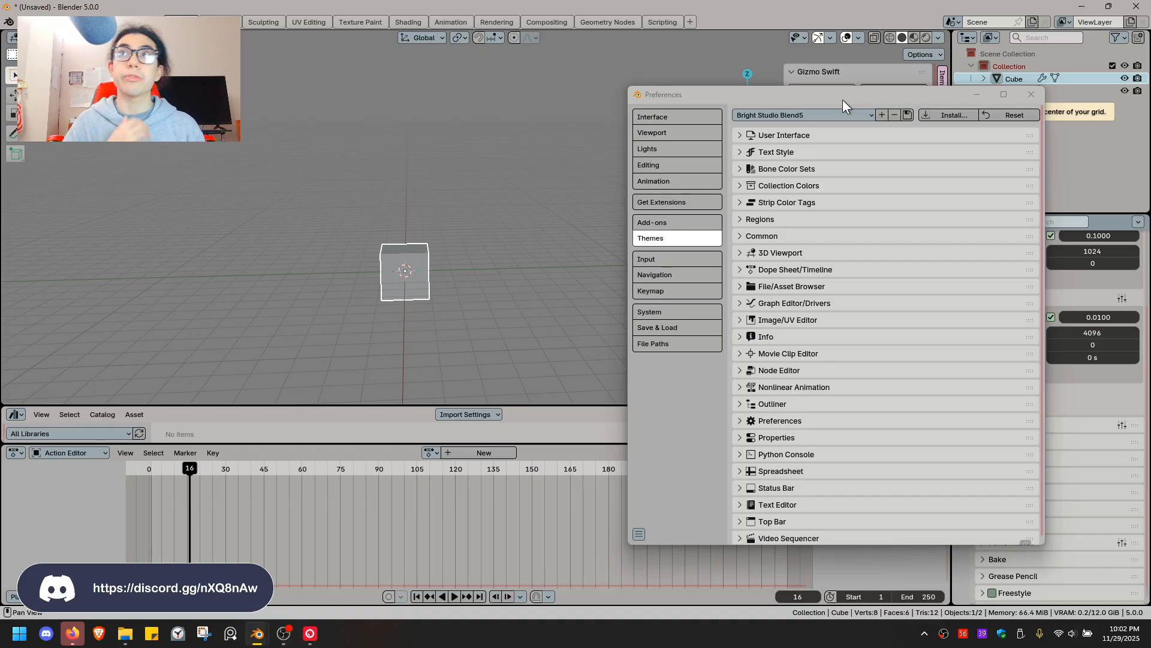
Enlarge the Preferences window and expand the Box, Curve, List Item, Option and Panel color settings of the Blender Dark theme
{"action": "left_click_drag", "start_coordinate": [848, 96], "coordinate": [685, 118]}
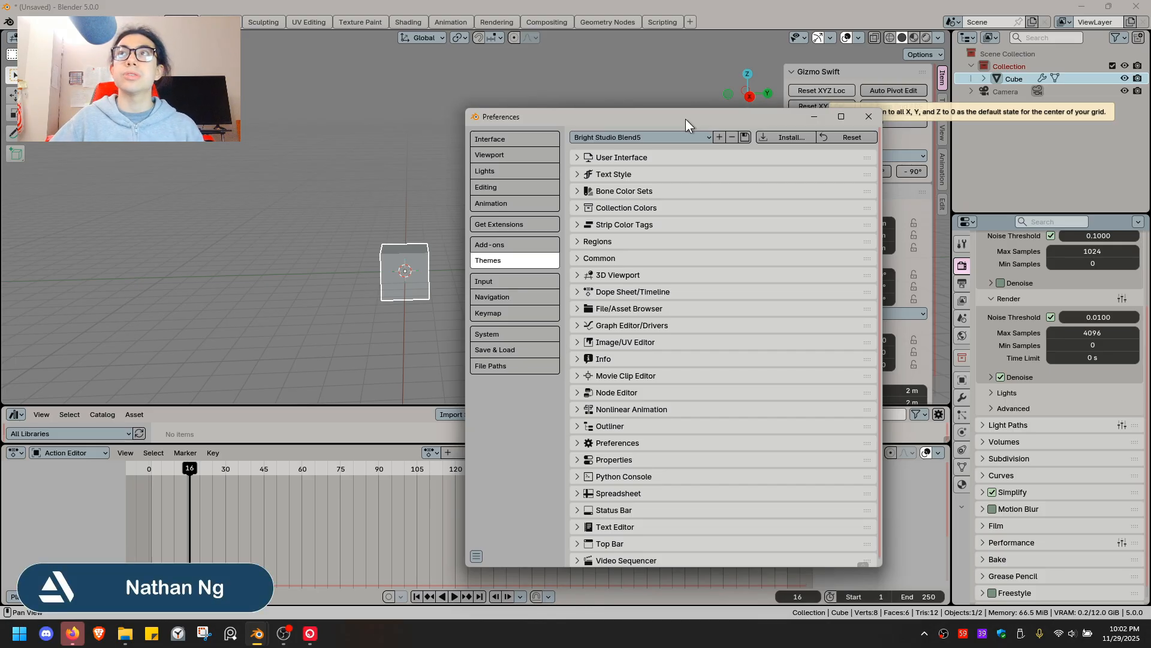
{"action": "scroll", "coordinate": [624, 322], "scroll_direction": "down", "scroll_amount": 1}
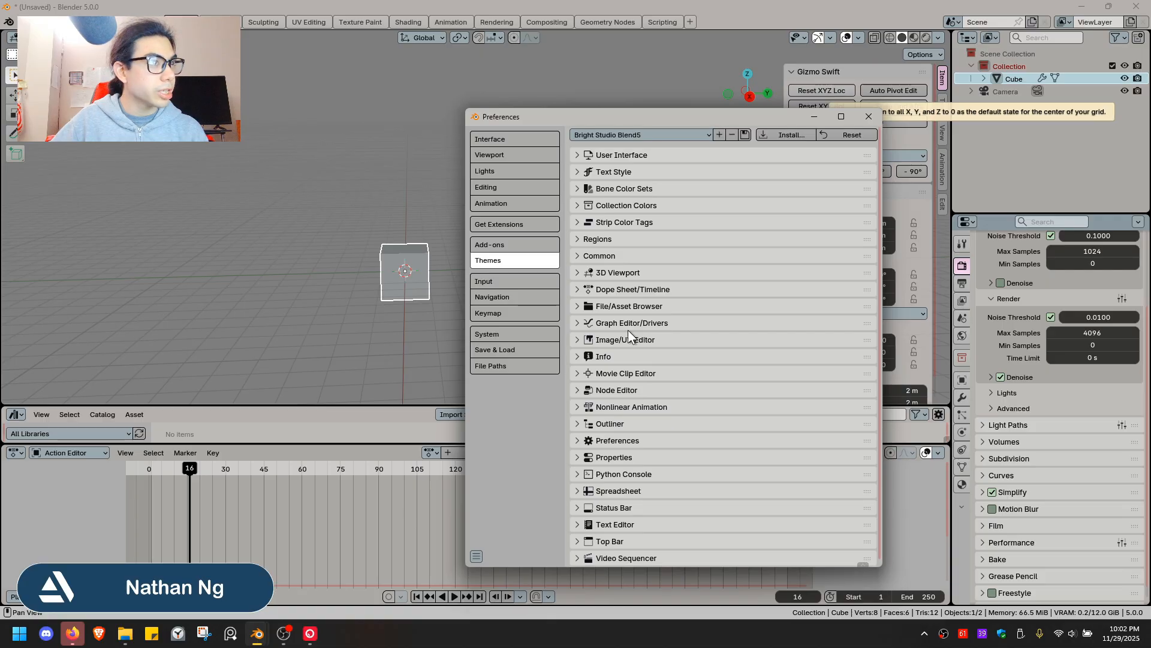
{"action": "left_click_drag", "start_coordinate": [469, 111], "coordinate": [240, 70]}
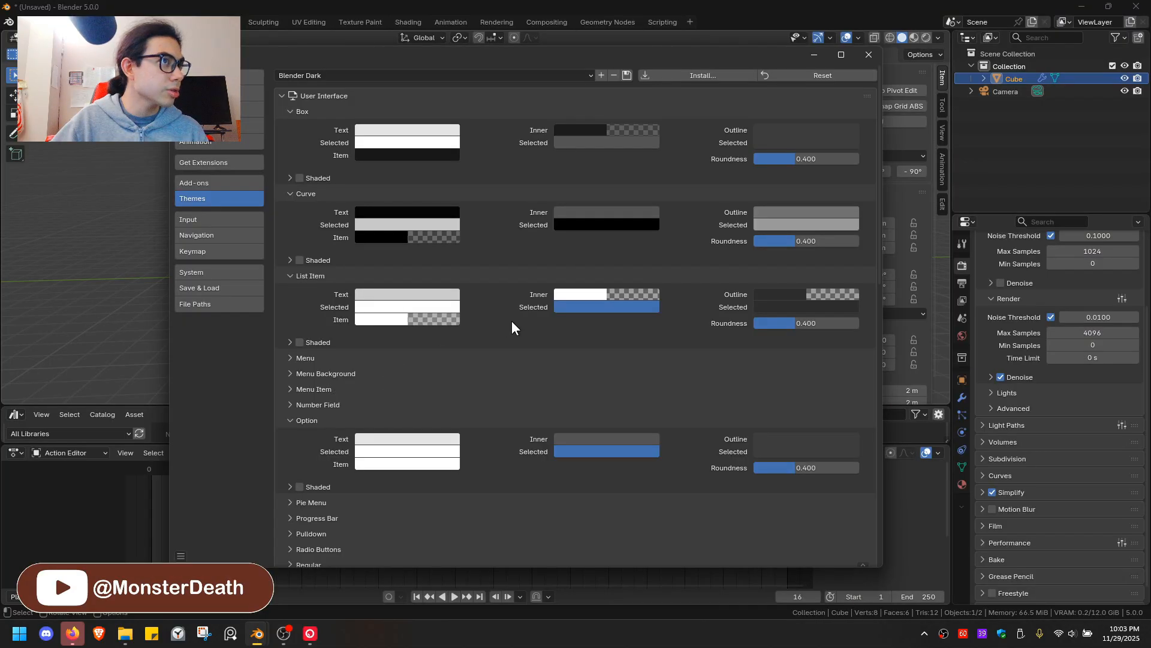
{"action": "scroll", "coordinate": [321, 412], "scroll_direction": "down", "scroll_amount": 5}
{"action": "left_click", "coordinate": [306, 410]}
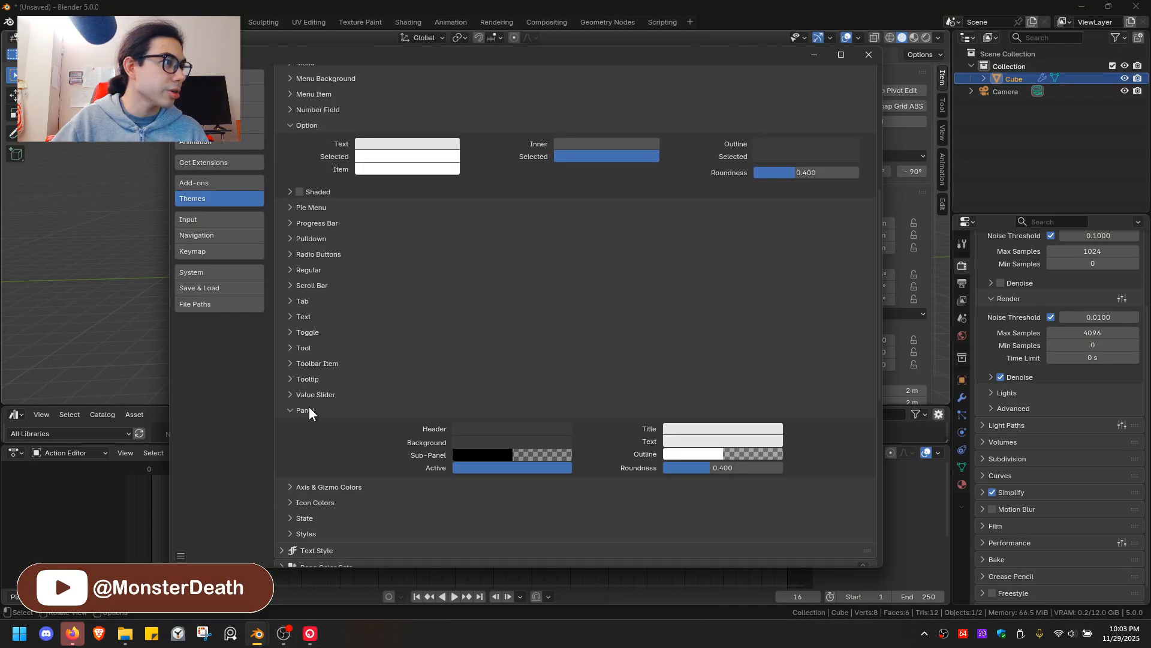
Expand the theme's Transparent Checkerboard, Text Style, Movie Clip Editor, Graph Editor/Drivers, Dope Sheet/Timeline and 3D Viewport settings
{"action": "scroll", "coordinate": [343, 415], "scroll_direction": "down", "scroll_amount": 6}
{"action": "left_click", "coordinate": [322, 375]}
{"action": "left_click", "coordinate": [344, 429]}
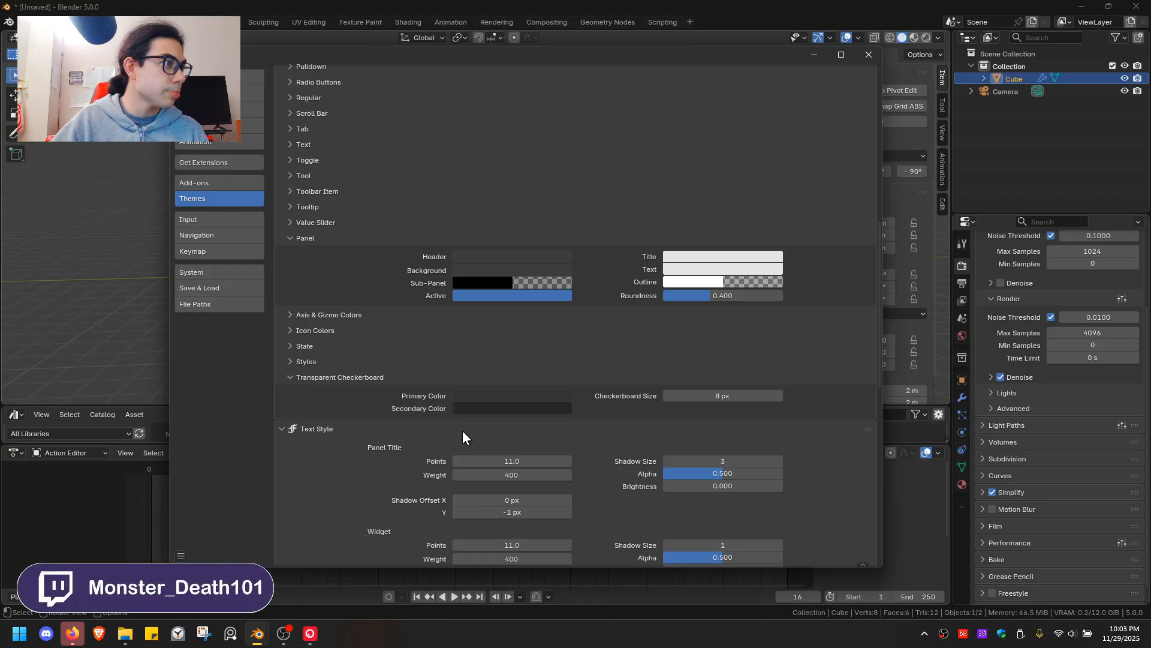
{"action": "scroll", "coordinate": [382, 414], "scroll_direction": "down", "scroll_amount": 18}
{"action": "left_click", "coordinate": [336, 374]}
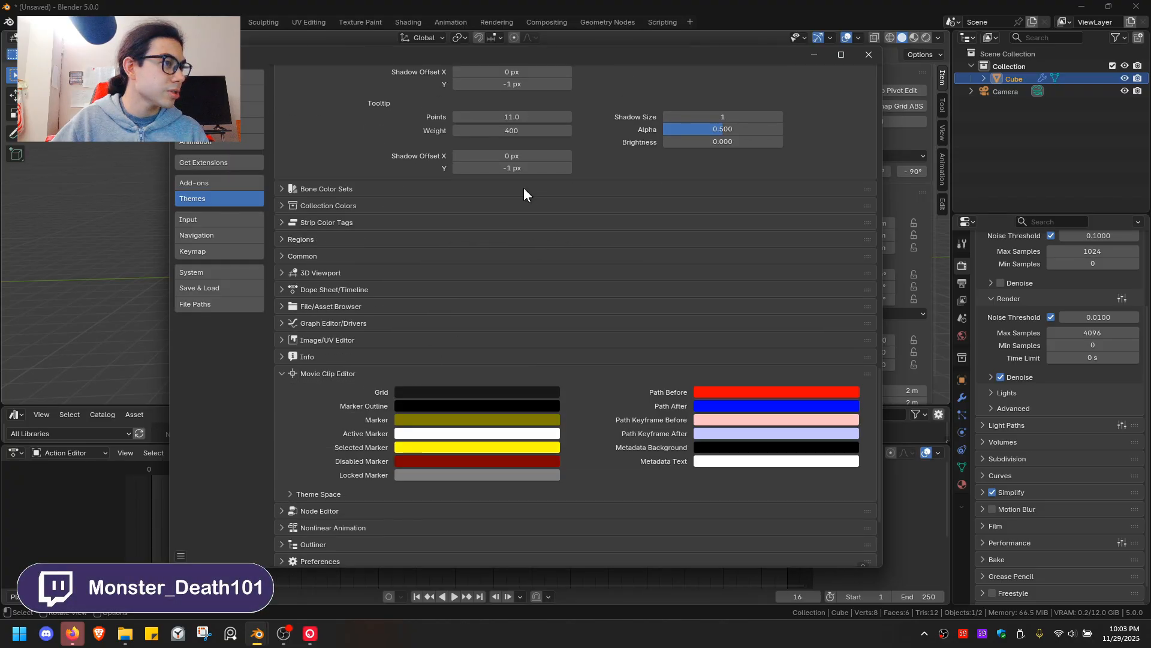
{"action": "left_click", "coordinate": [344, 323]}
{"action": "left_click", "coordinate": [379, 291]}
{"action": "left_click", "coordinate": [360, 271]}
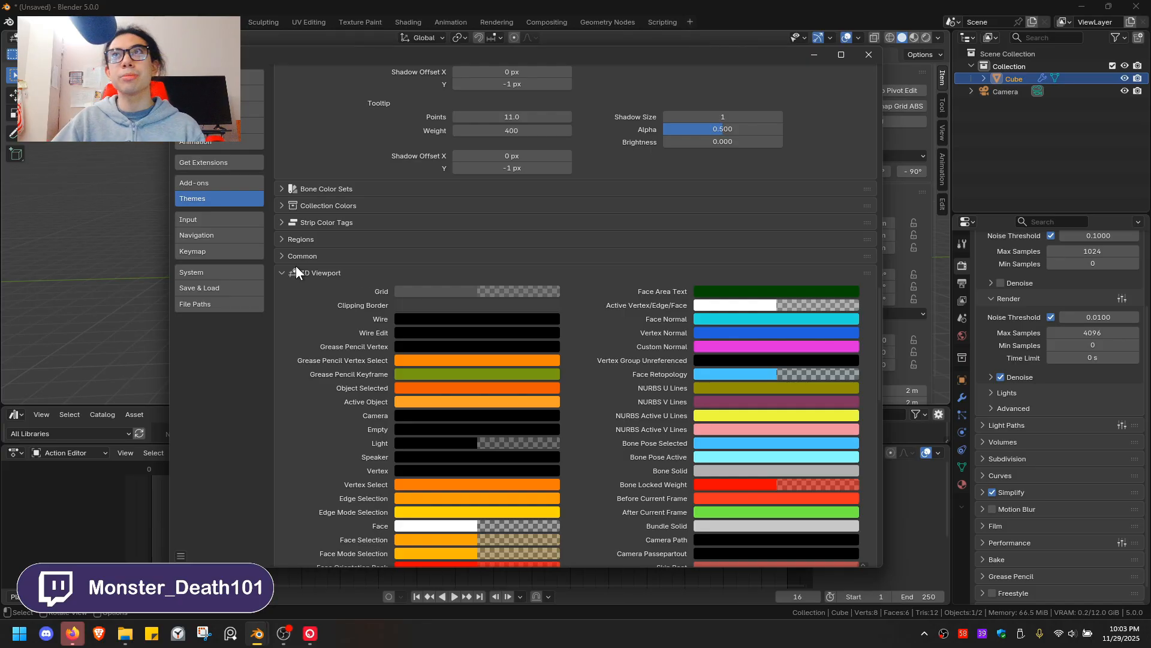
Examine the Blender Dark theme's expanded User Interface, Text Style and 3D Viewport settings
{"action": "scroll", "coordinate": [306, 276], "scroll_direction": "up", "scroll_amount": 5}
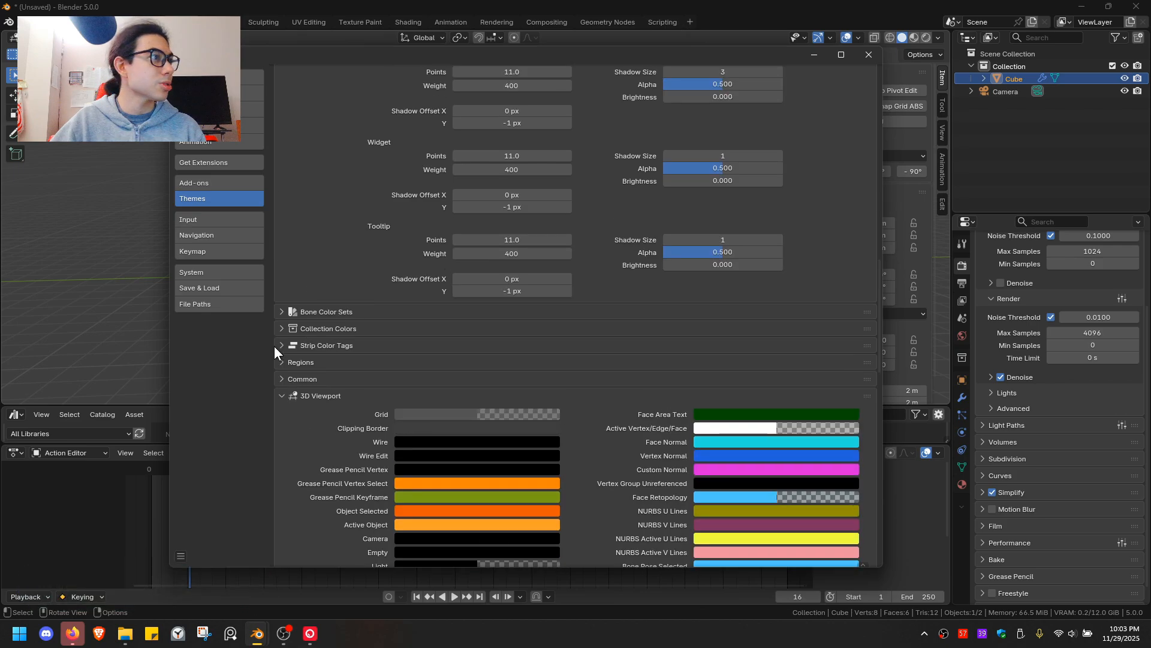
{"action": "scroll", "coordinate": [308, 362], "scroll_direction": "up", "scroll_amount": 5}
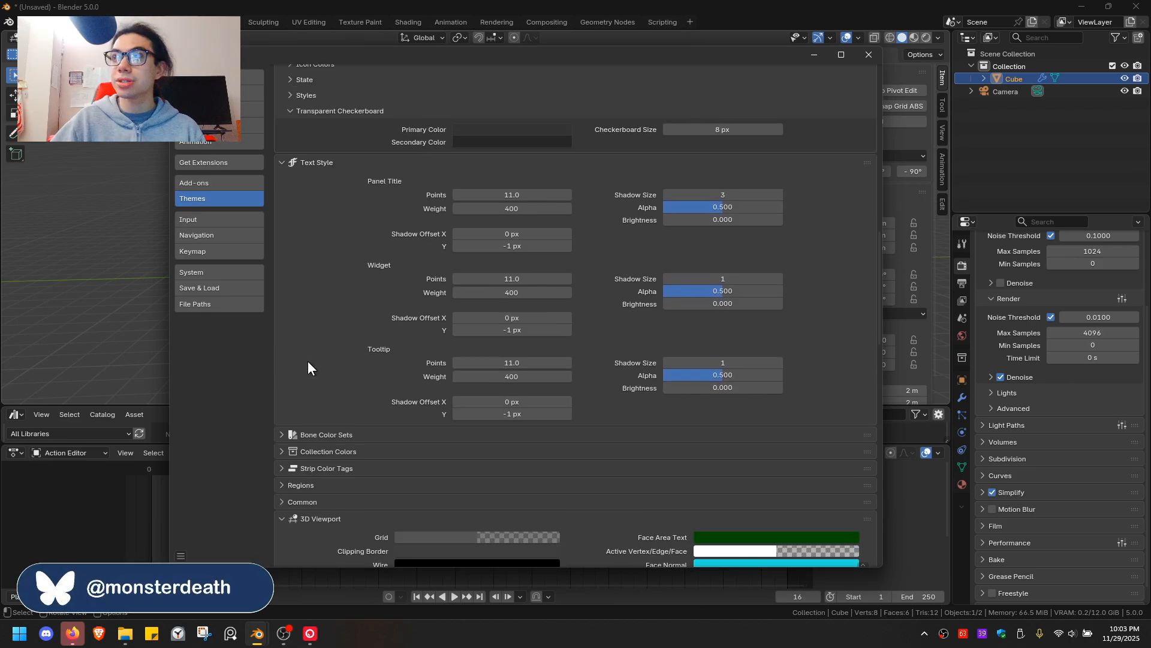
{"action": "scroll", "coordinate": [307, 361], "scroll_direction": "up", "scroll_amount": 18}
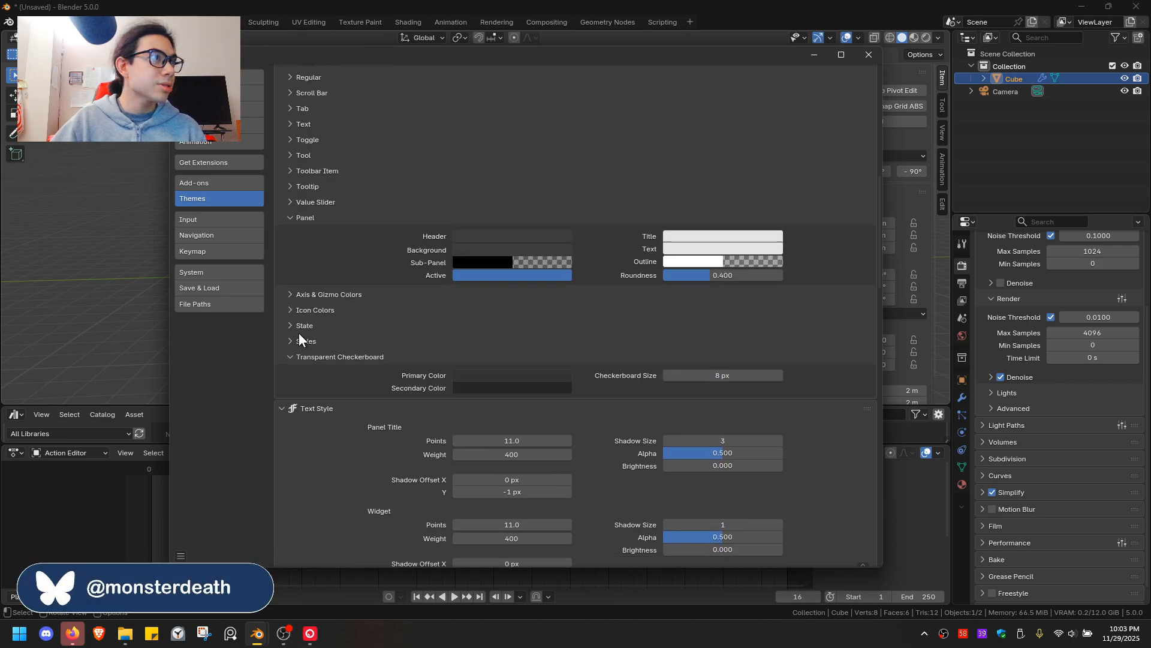
{"action": "scroll", "coordinate": [299, 332], "scroll_direction": "up", "scroll_amount": 12}
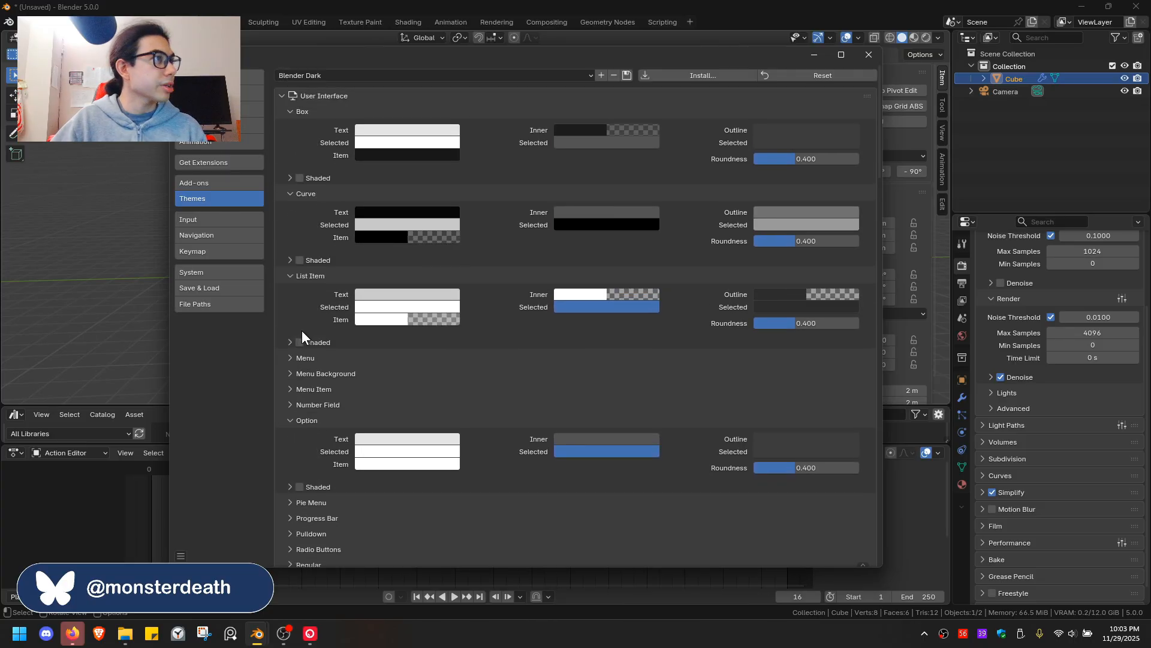
{"action": "scroll", "coordinate": [304, 328], "scroll_direction": "down", "scroll_amount": 19}
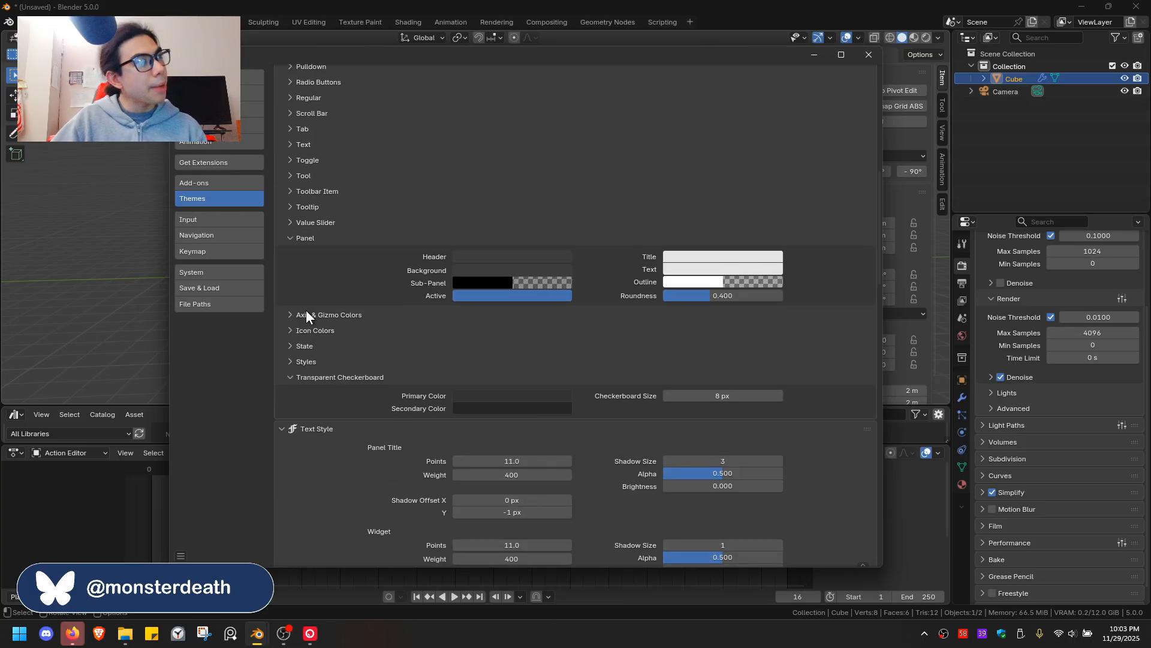
{"action": "scroll", "coordinate": [311, 311], "scroll_direction": "down", "scroll_amount": 5}
{"action": "scroll", "coordinate": [311, 310], "scroll_direction": "down", "scroll_amount": 6}
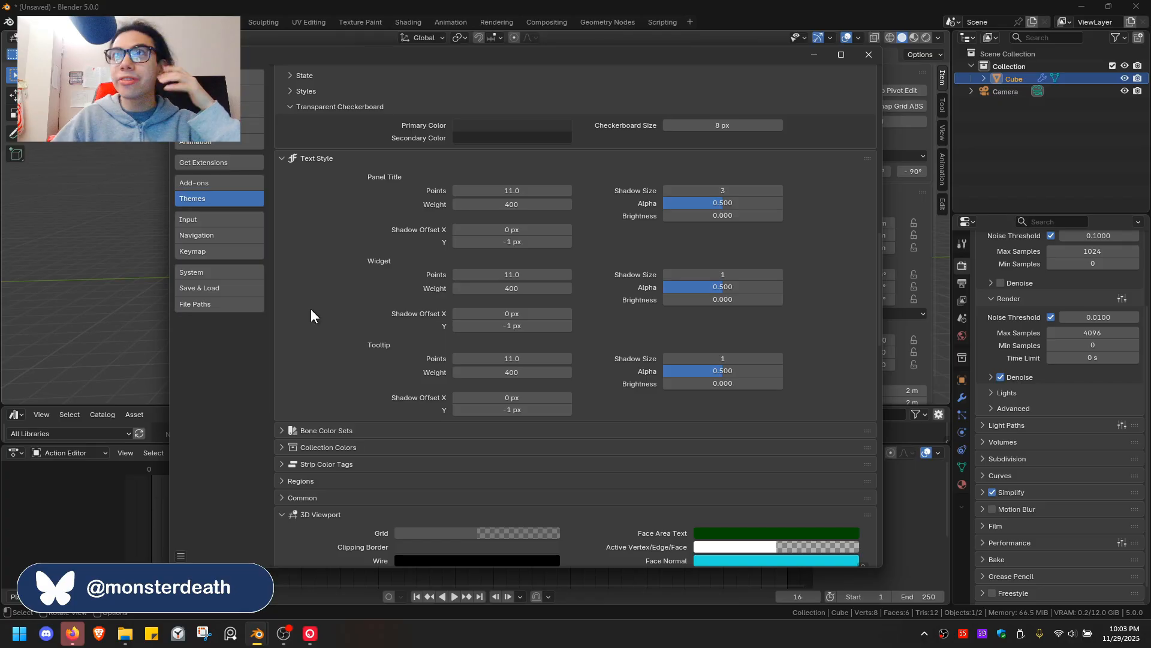
{"action": "scroll", "coordinate": [310, 310], "scroll_direction": "down", "scroll_amount": 6}
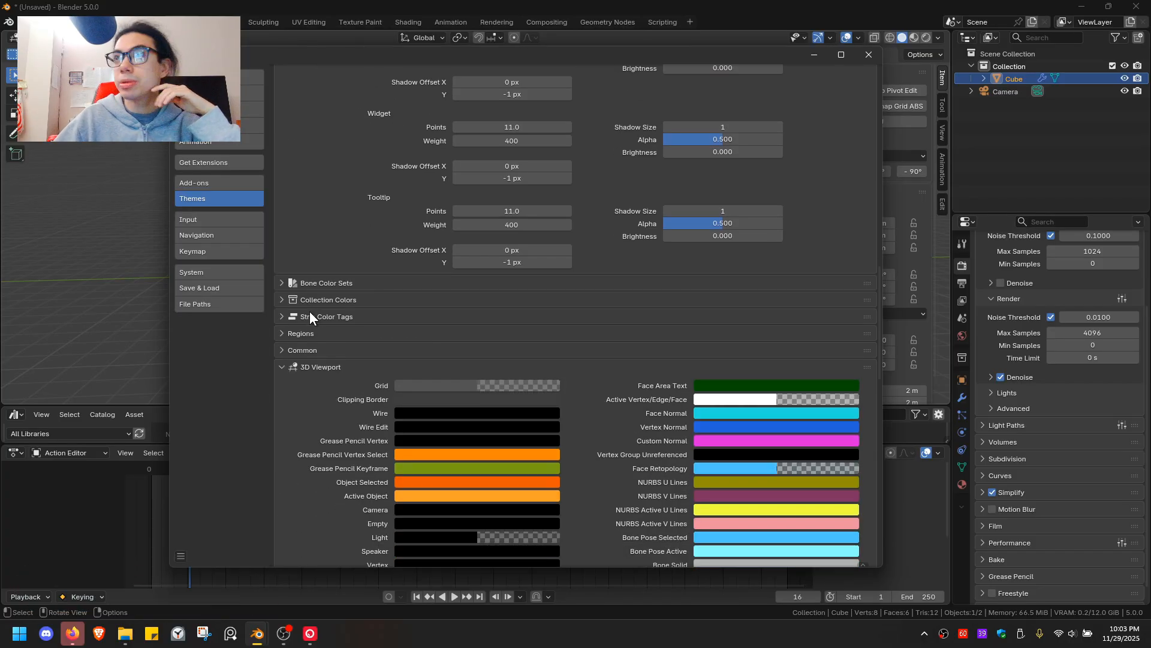
{"action": "scroll", "coordinate": [310, 313], "scroll_direction": "down", "scroll_amount": 3}
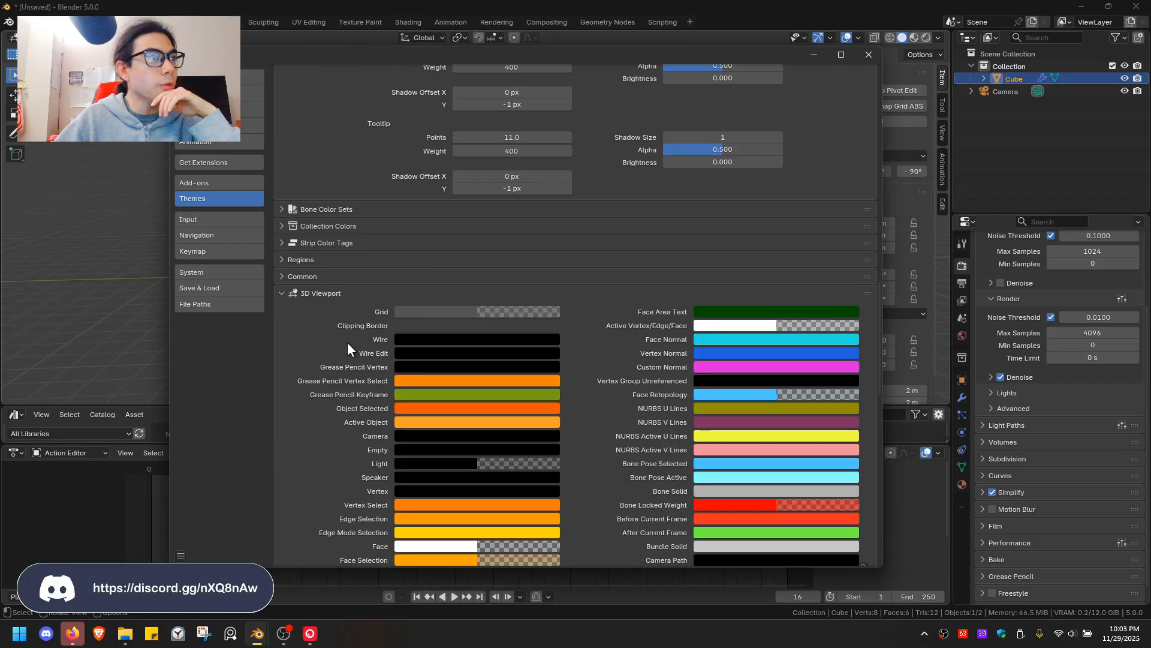
{"action": "scroll", "coordinate": [302, 251], "scroll_direction": "down", "scroll_amount": 6}
{"action": "scroll", "coordinate": [313, 244], "scroll_direction": "up", "scroll_amount": 6}
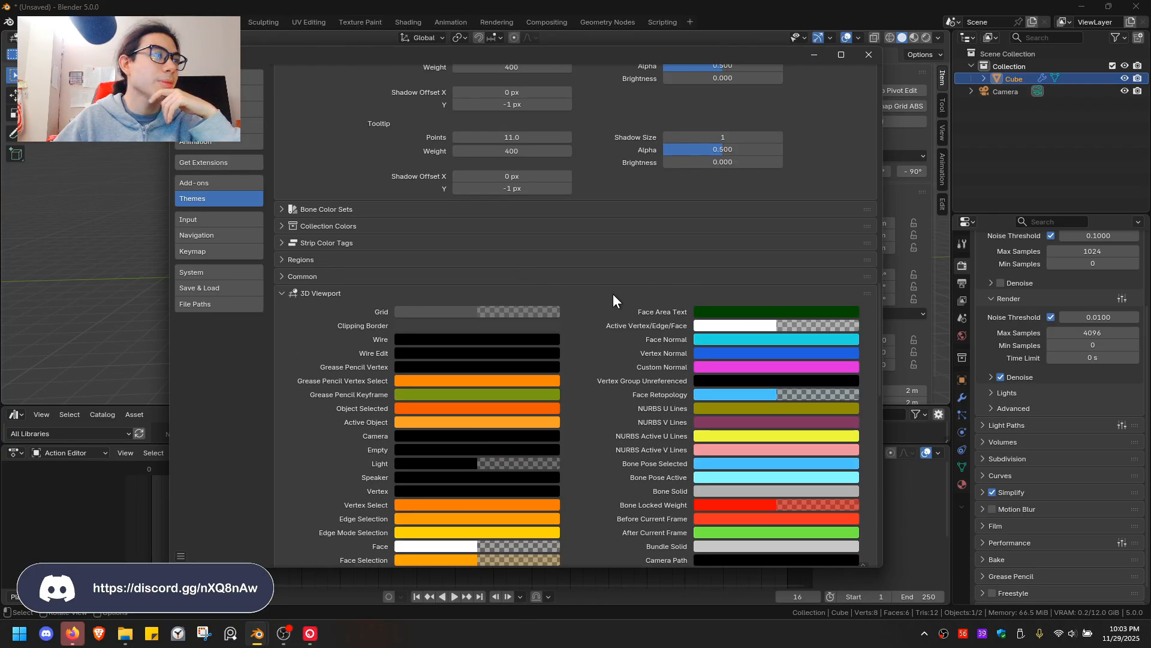
{"action": "scroll", "coordinate": [607, 264], "scroll_direction": "down", "scroll_amount": 10}
{"action": "scroll", "coordinate": [444, 300], "scroll_direction": "up", "scroll_amount": 2}
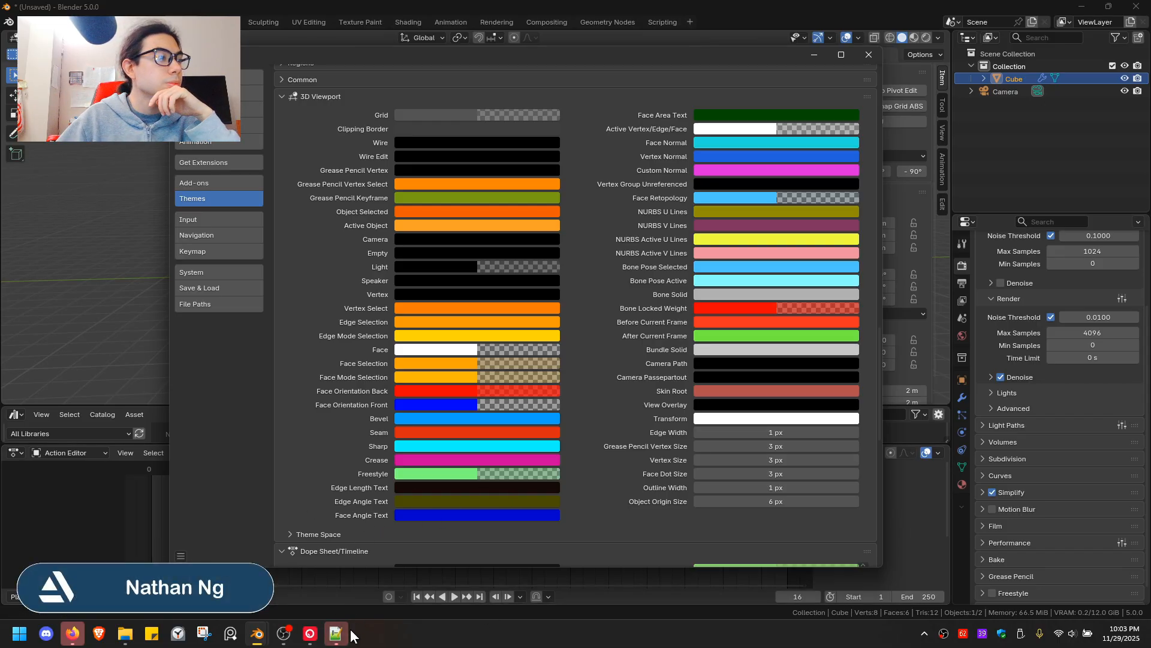
{"action": "left_click_drag", "start_coordinate": [538, 100], "coordinate": [719, 100]}
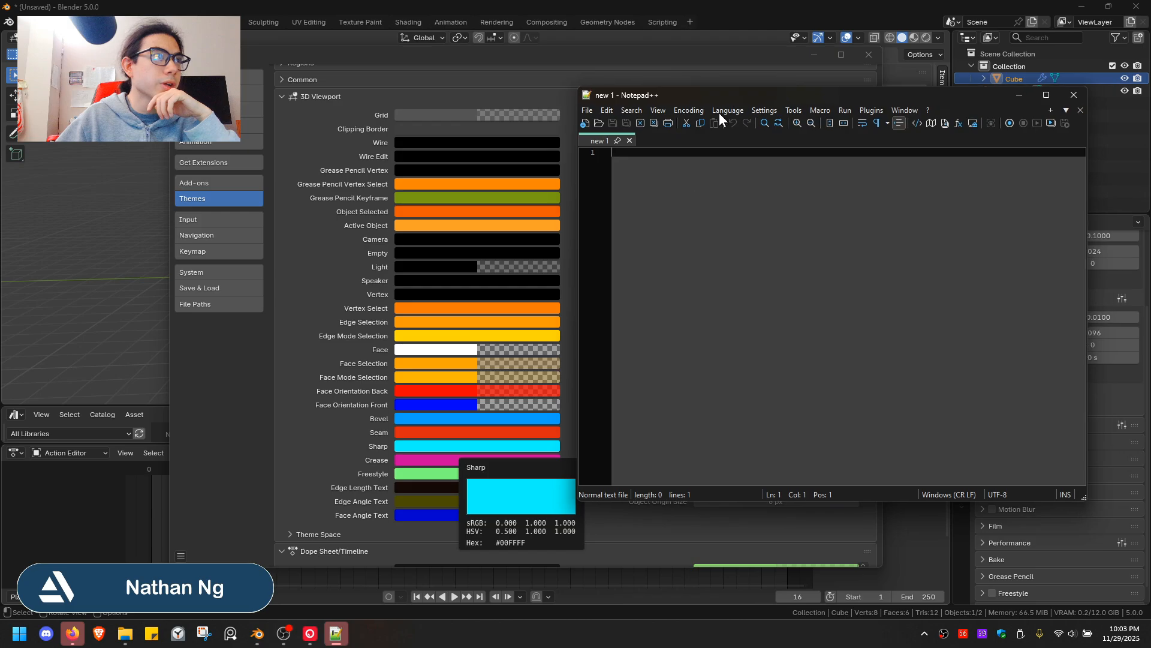
{"action": "left_click", "coordinate": [592, 108]}
{"action": "left_click", "coordinate": [519, 143]}
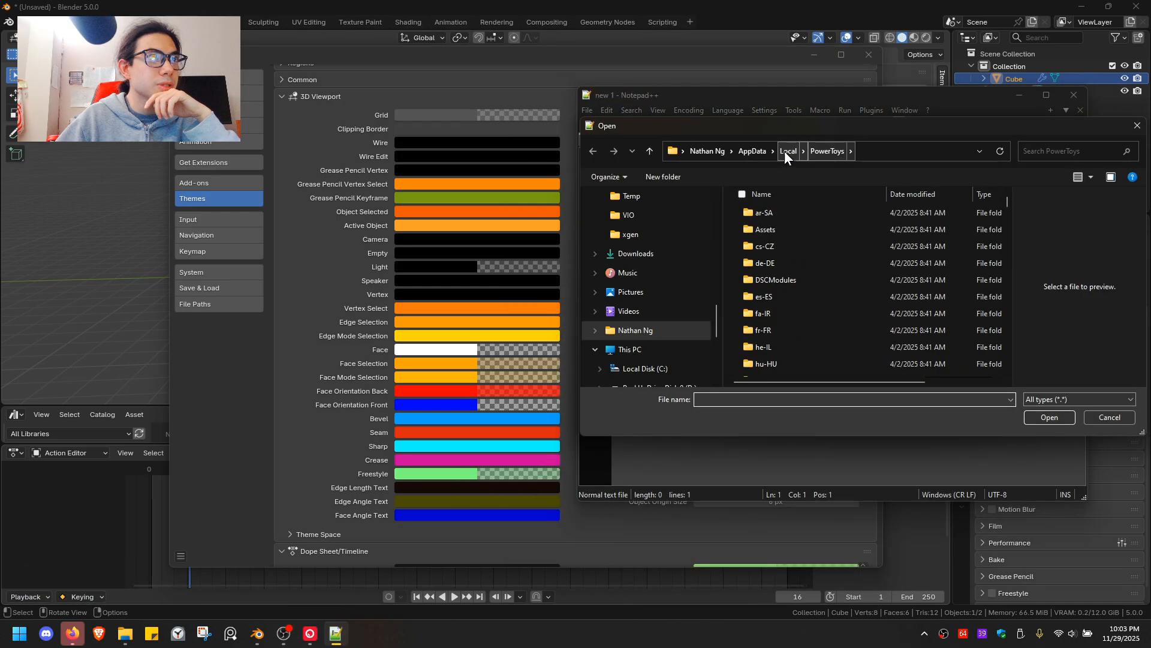
{"action": "scroll", "coordinate": [642, 299], "scroll_direction": "down", "scroll_amount": 3}
{"action": "scroll", "coordinate": [659, 299], "scroll_direction": "up", "scroll_amount": 8}
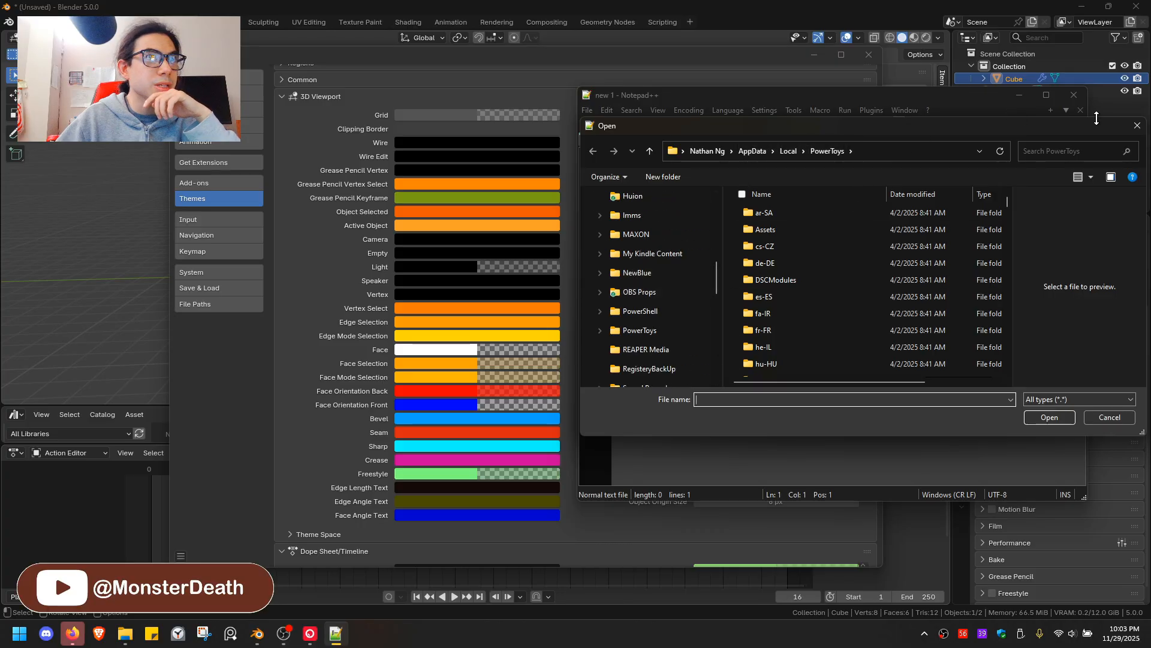
{"action": "key", "text": "Escape"}
From the %appdata% folder, browse to Blender Foundation\Blender\4.5\scripts\presets\interface_theme and open Blender_Retro.xml in Notepad++
{"action": "key", "text": "super+r"}
{"action": "type", "text": "%a"}
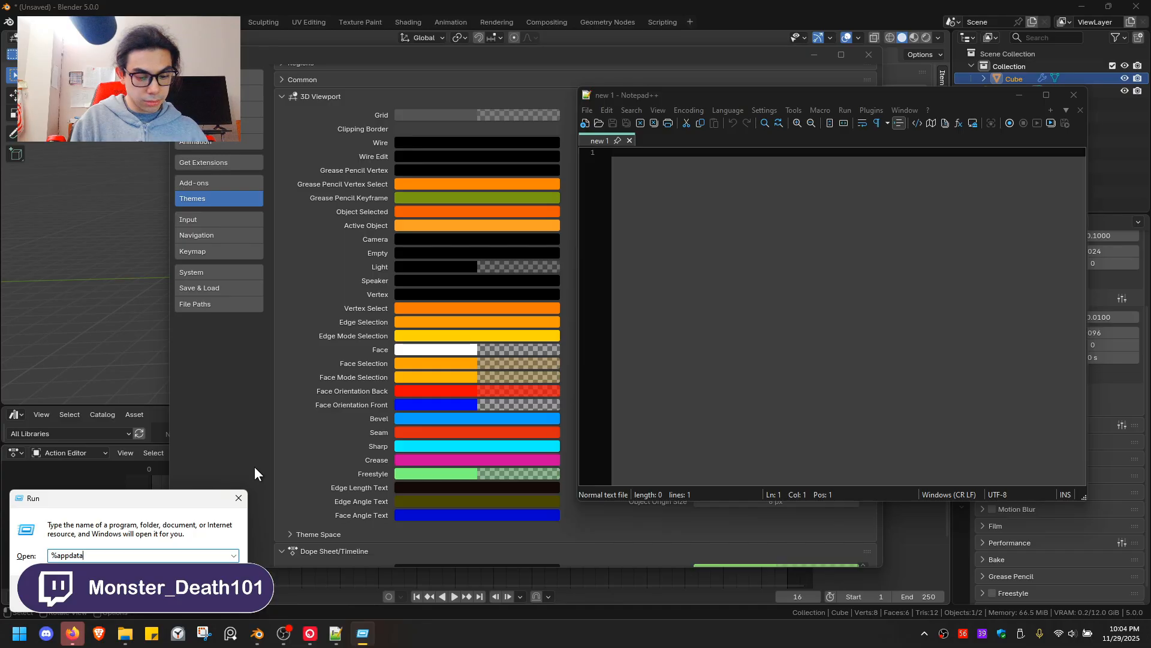
{"action": "key", "text": "Return"}
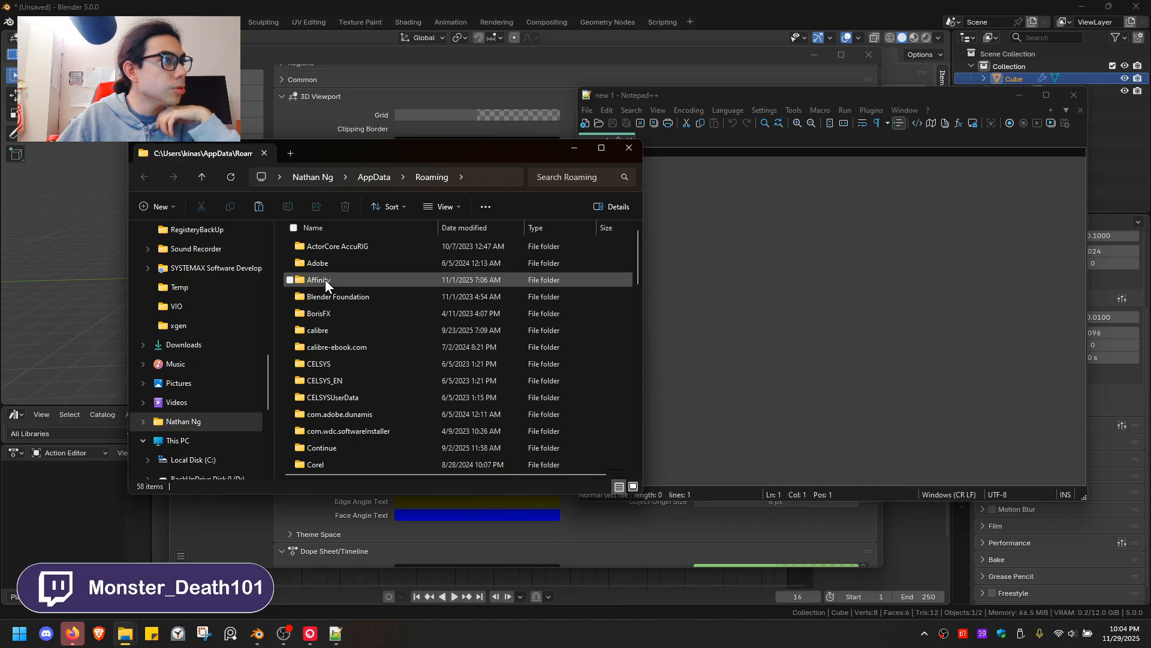
{"action": "double_click", "coordinate": [327, 296]}
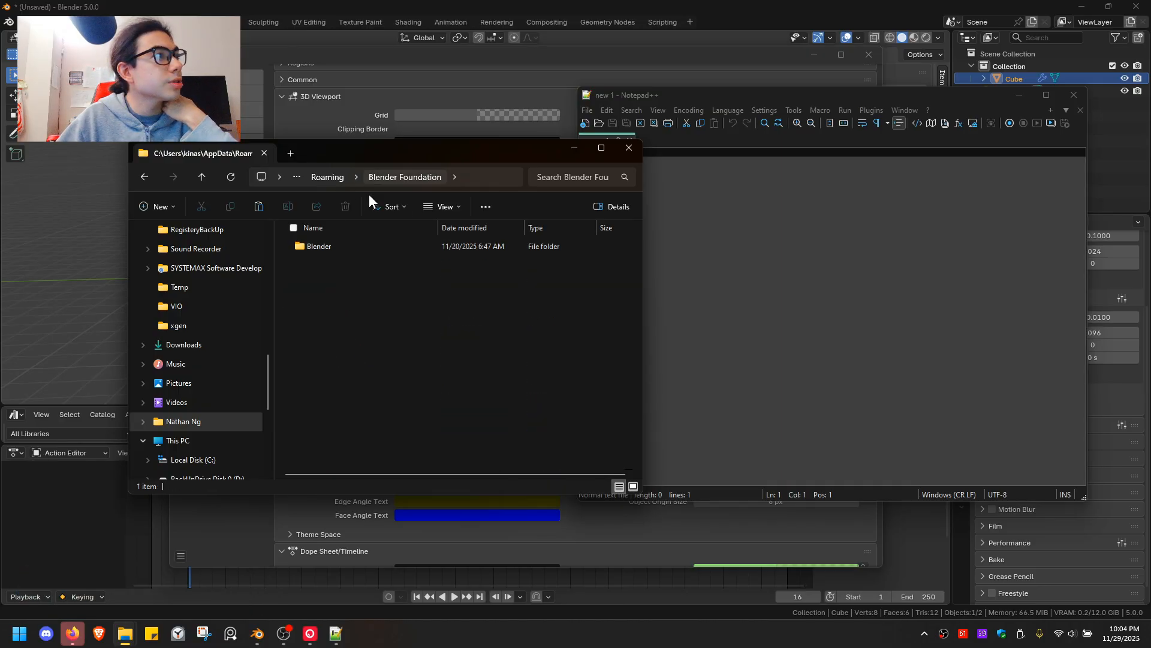
{"action": "double_click", "coordinate": [343, 246]}
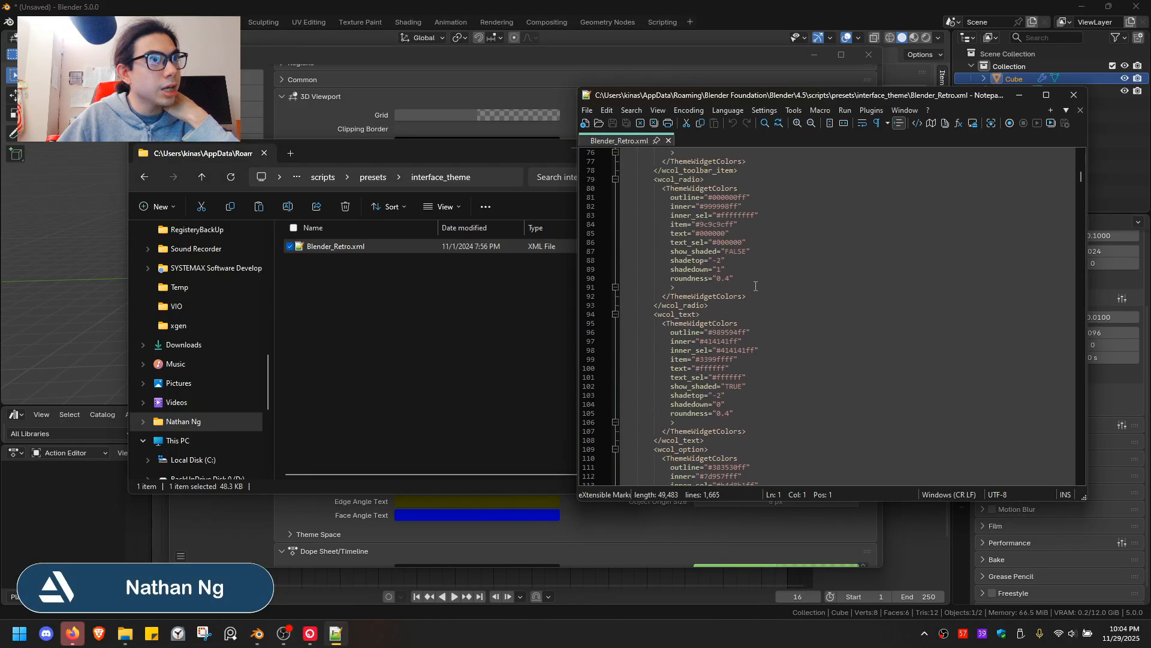
Enlarge the Notepad++ window and examine the interface and widget color entries in Blender_Retro.xml, down to the wcol_box block
{"action": "scroll", "coordinate": [751, 264], "scroll_direction": "up", "scroll_amount": 5}
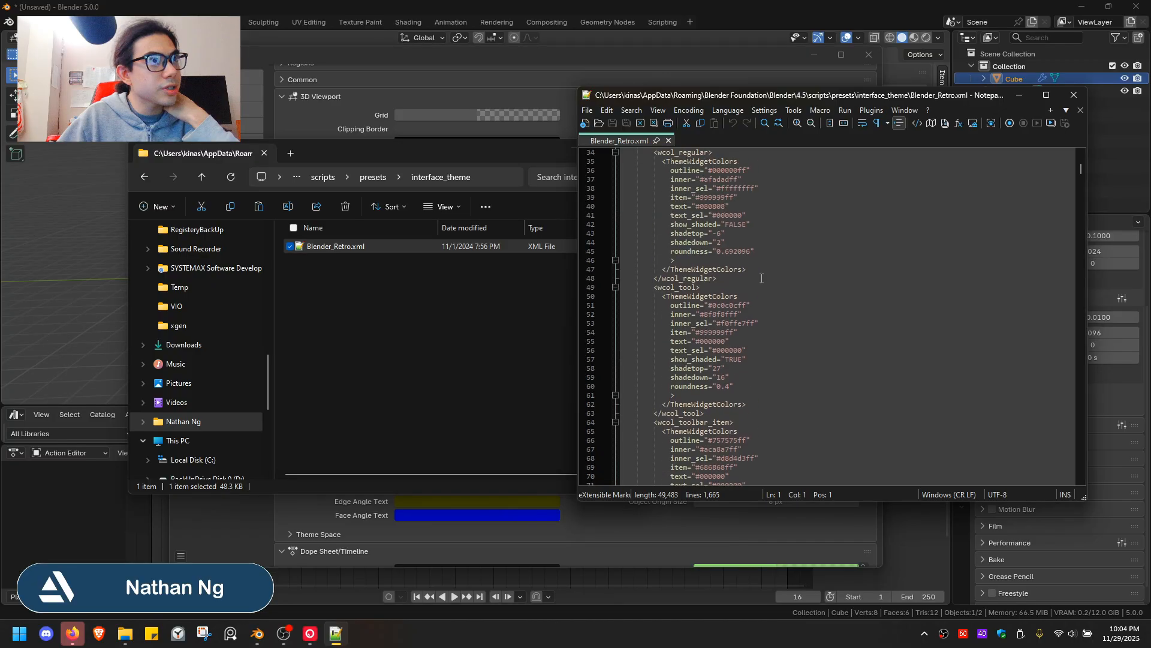
{"action": "scroll", "coordinate": [760, 239], "scroll_direction": "up", "scroll_amount": 4}
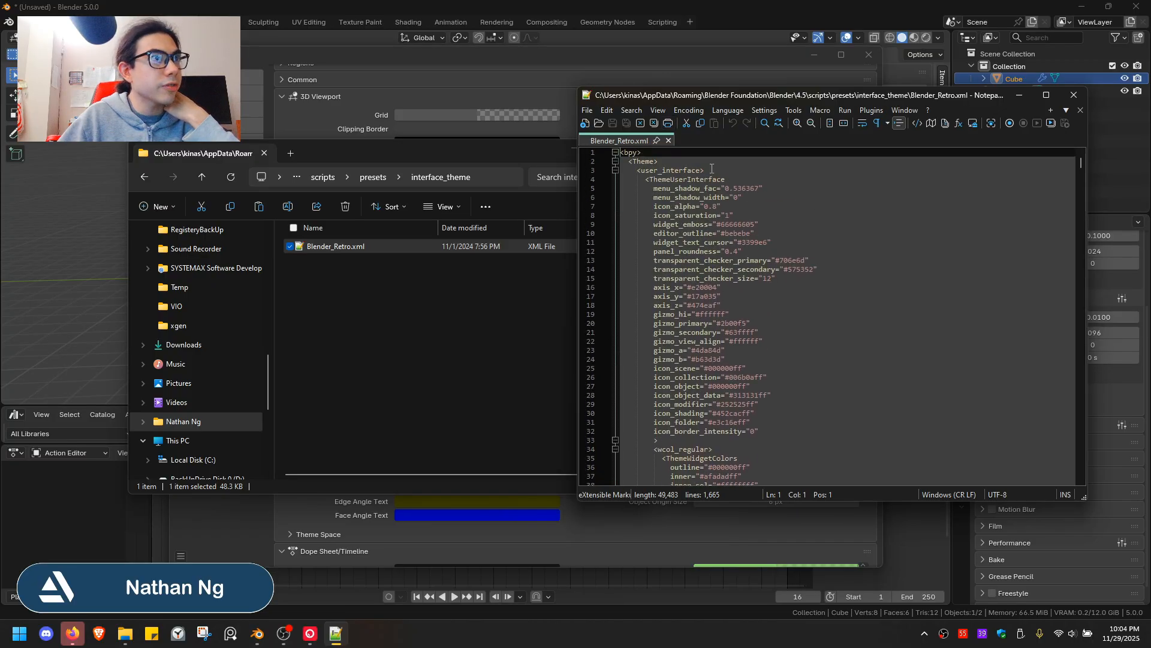
{"action": "left_click_drag", "start_coordinate": [805, 499], "coordinate": [798, 577]}
{"action": "scroll", "coordinate": [1008, 249], "scroll_direction": "down", "scroll_amount": 20}
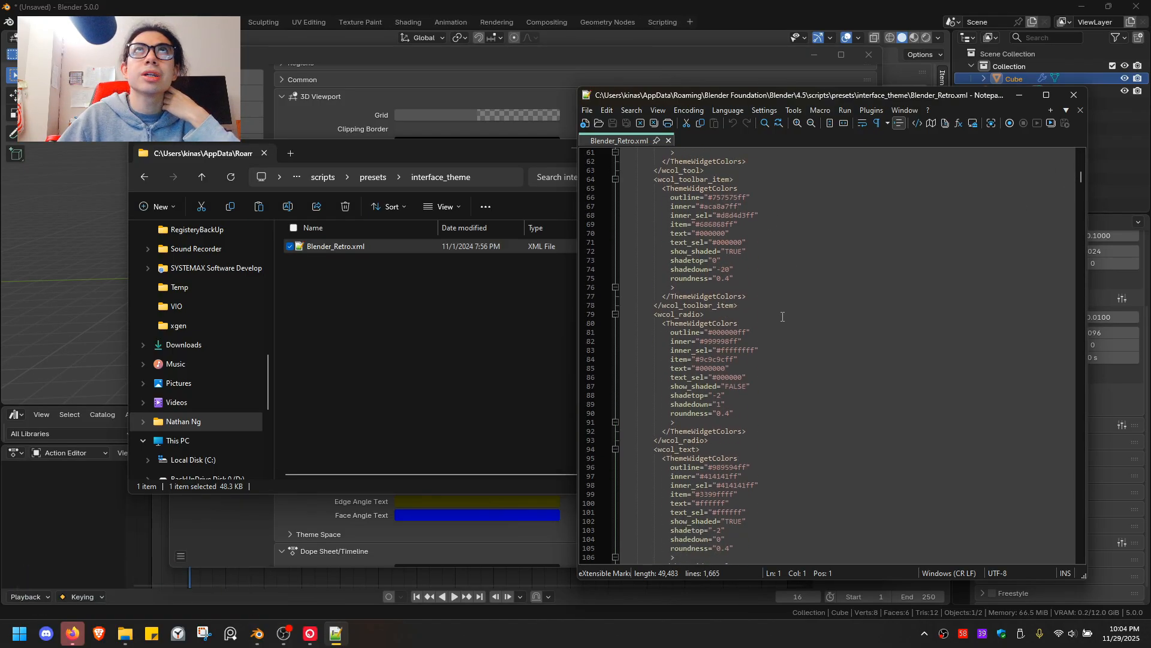
{"action": "scroll", "coordinate": [783, 253], "scroll_direction": "up", "scroll_amount": 20}
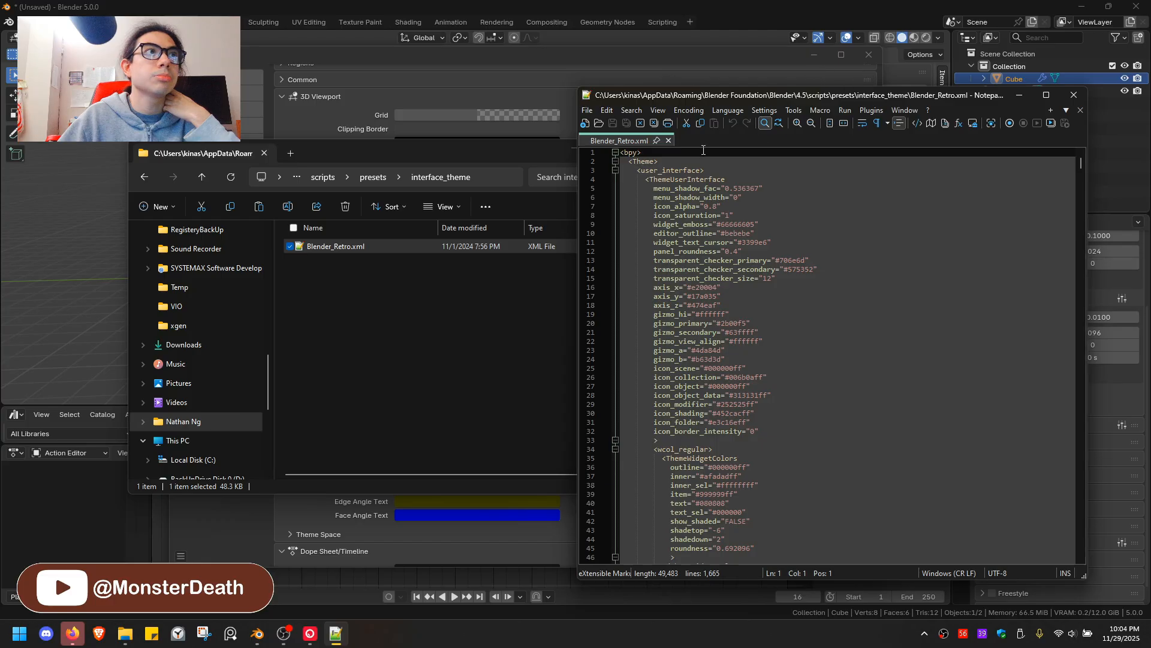
{"action": "scroll", "coordinate": [779, 277], "scroll_direction": "down", "scroll_amount": 20}
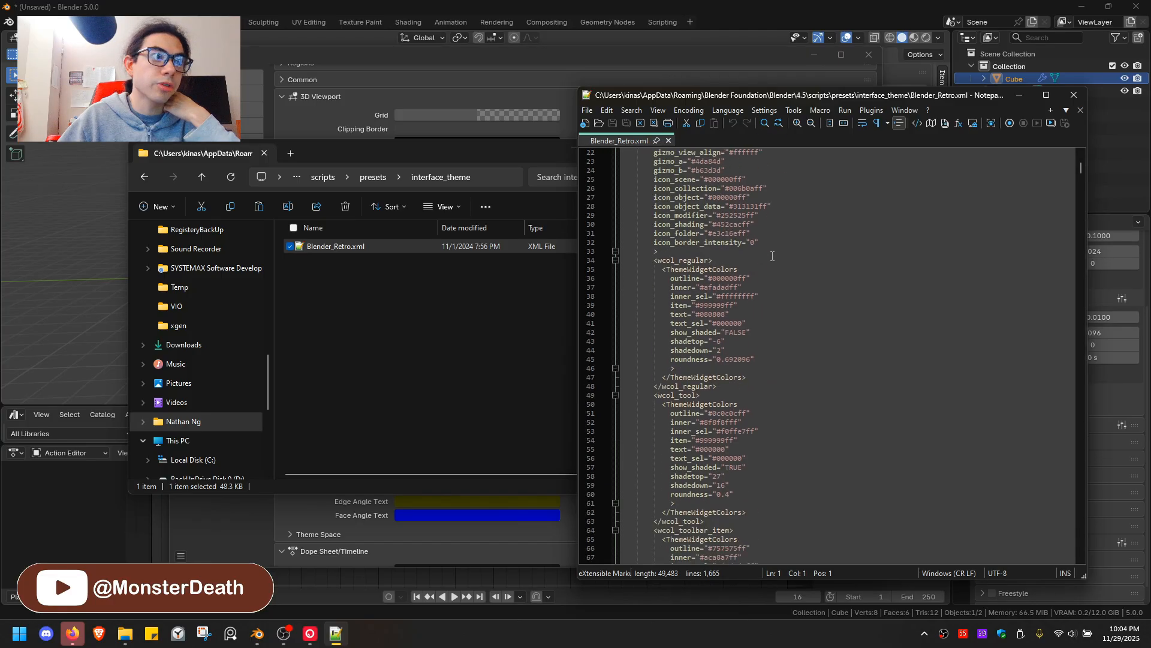
{"action": "scroll", "coordinate": [779, 278], "scroll_direction": "down", "scroll_amount": 20}
{"action": "left_click", "coordinate": [729, 260]}
{"action": "left_click", "coordinate": [755, 334]}
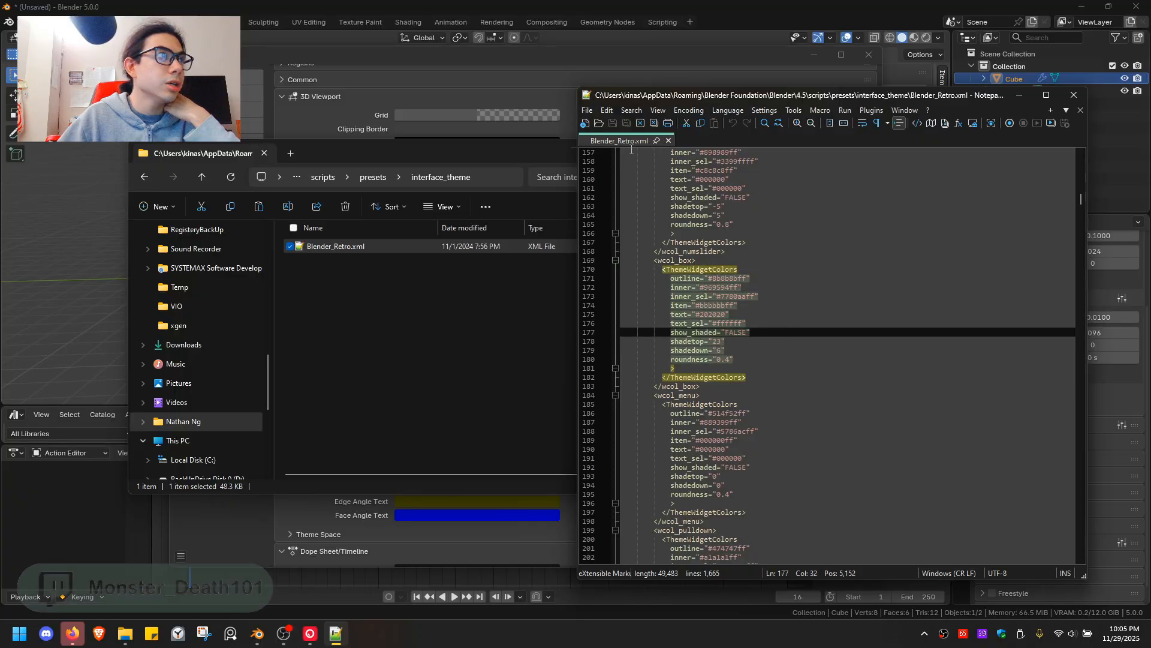
Clear File Explorer out of view, set Notepad++ beside the Preferences window and compare the XML entries with the Blender Dark theme settings
{"action": "left_click_drag", "start_coordinate": [420, 153], "coordinate": [637, 192]}
{"action": "left_click", "coordinate": [637, 192]}
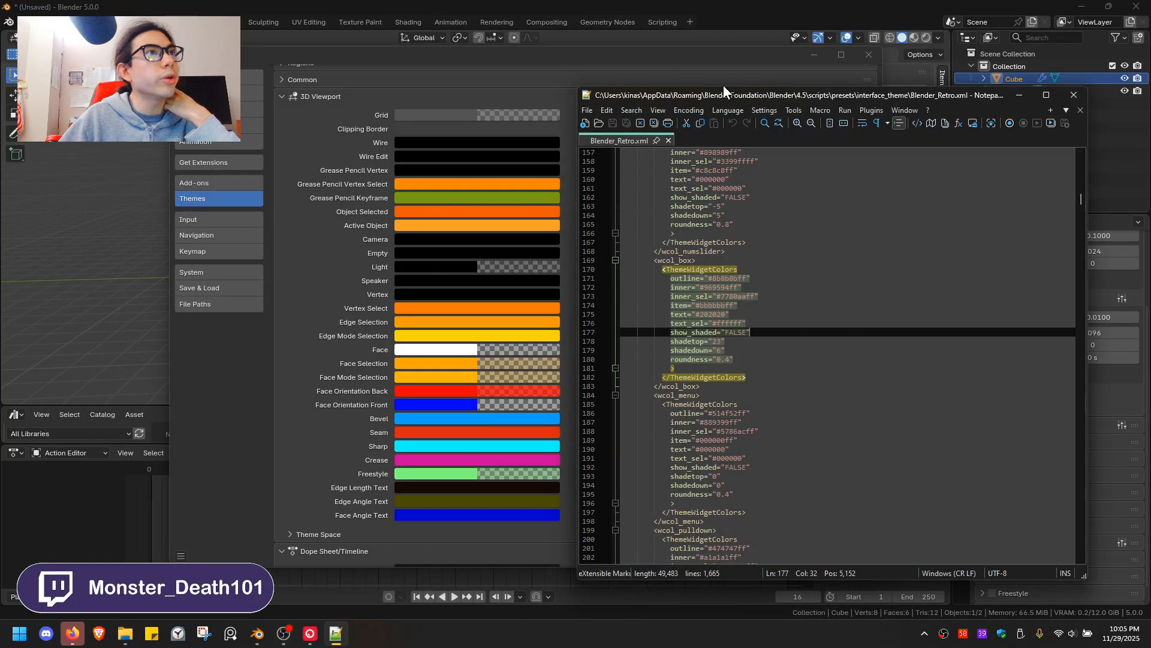
{"action": "left_click_drag", "start_coordinate": [728, 99], "coordinate": [856, 91]}
{"action": "scroll", "coordinate": [527, 211], "scroll_direction": "up", "scroll_amount": 2}
{"action": "scroll", "coordinate": [526, 211], "scroll_direction": "up", "scroll_amount": 10}
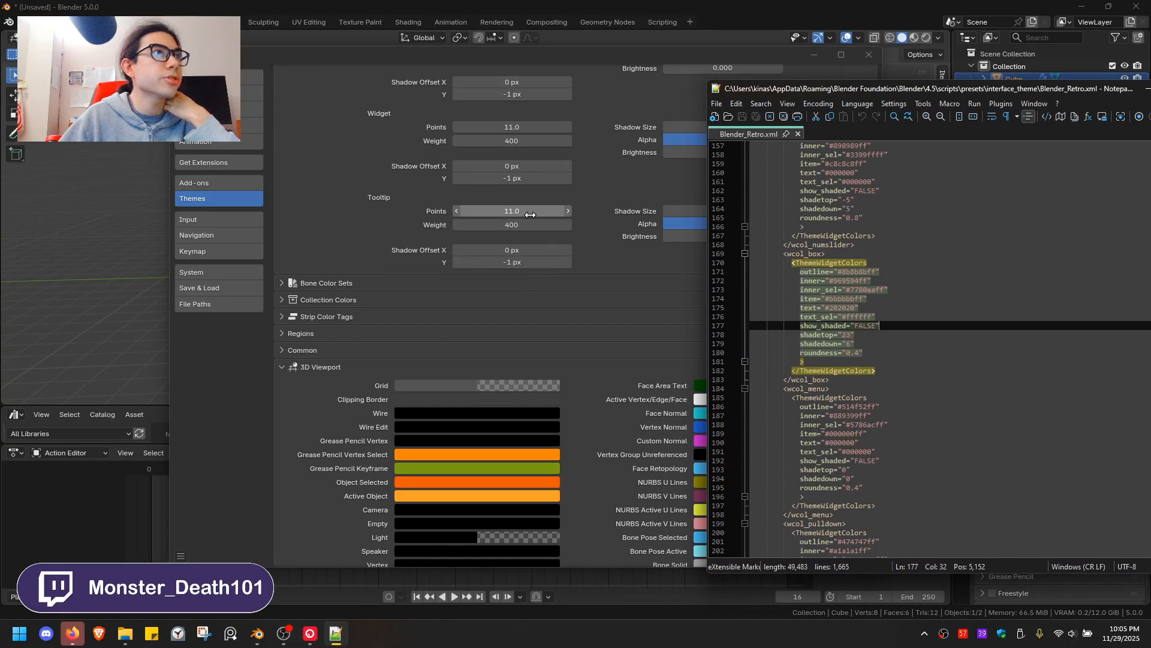
{"action": "scroll", "coordinate": [550, 239], "scroll_direction": "up", "scroll_amount": 15}
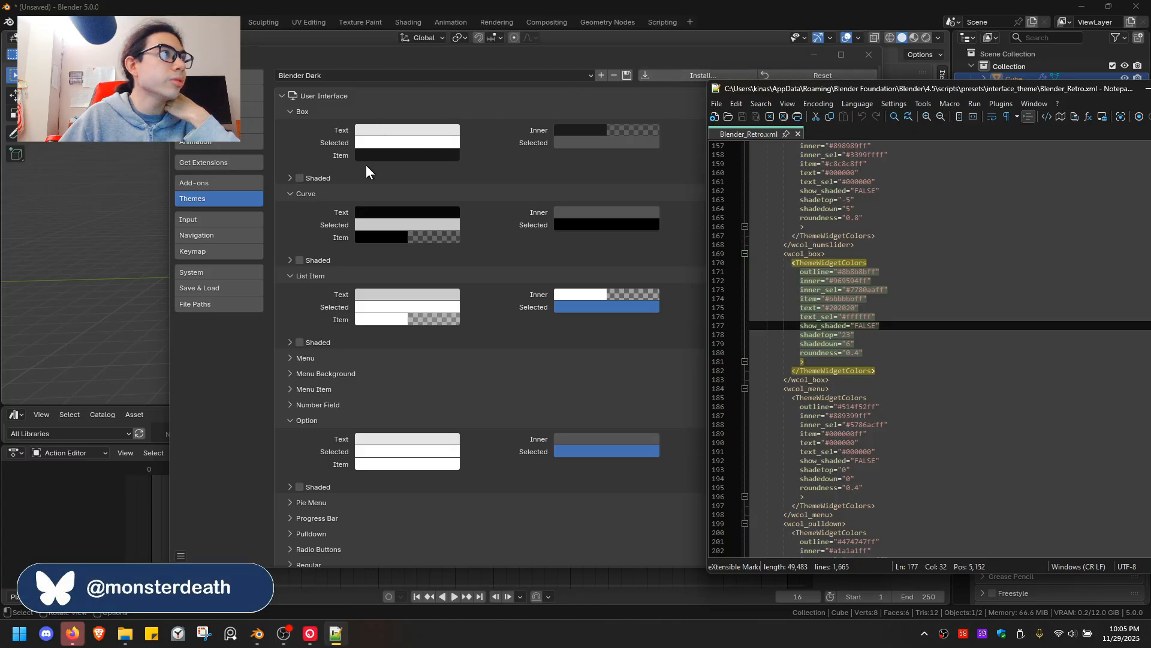
{"action": "scroll", "coordinate": [456, 264], "scroll_direction": "down", "scroll_amount": 15}
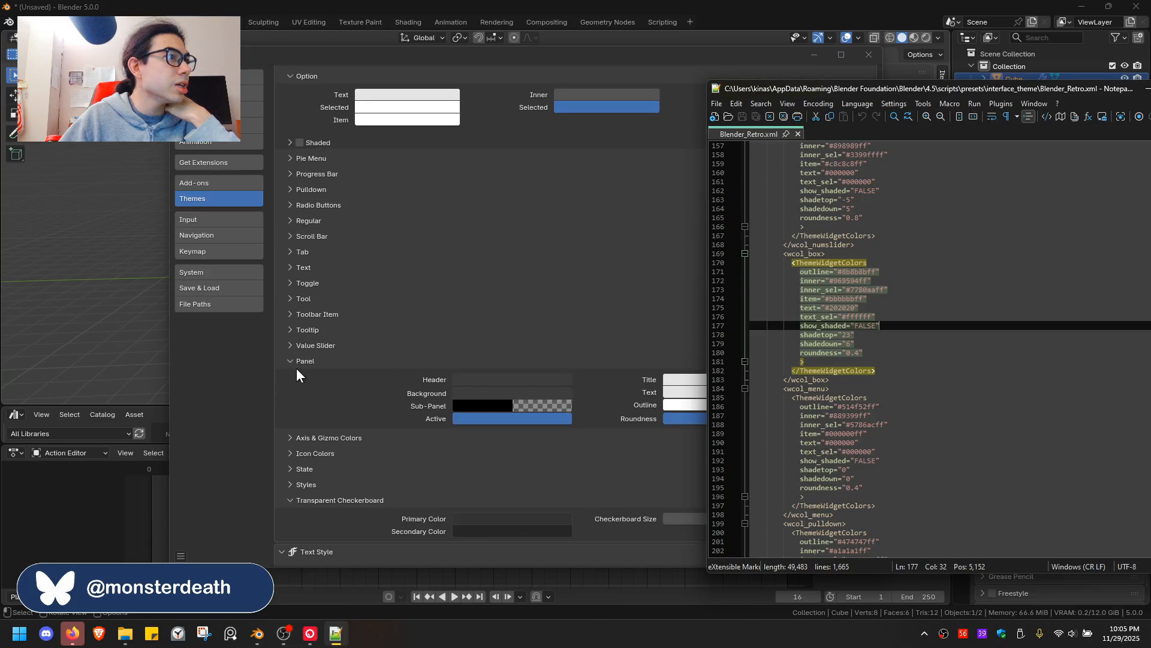
{"action": "scroll", "coordinate": [456, 233], "scroll_direction": "down", "scroll_amount": 1}
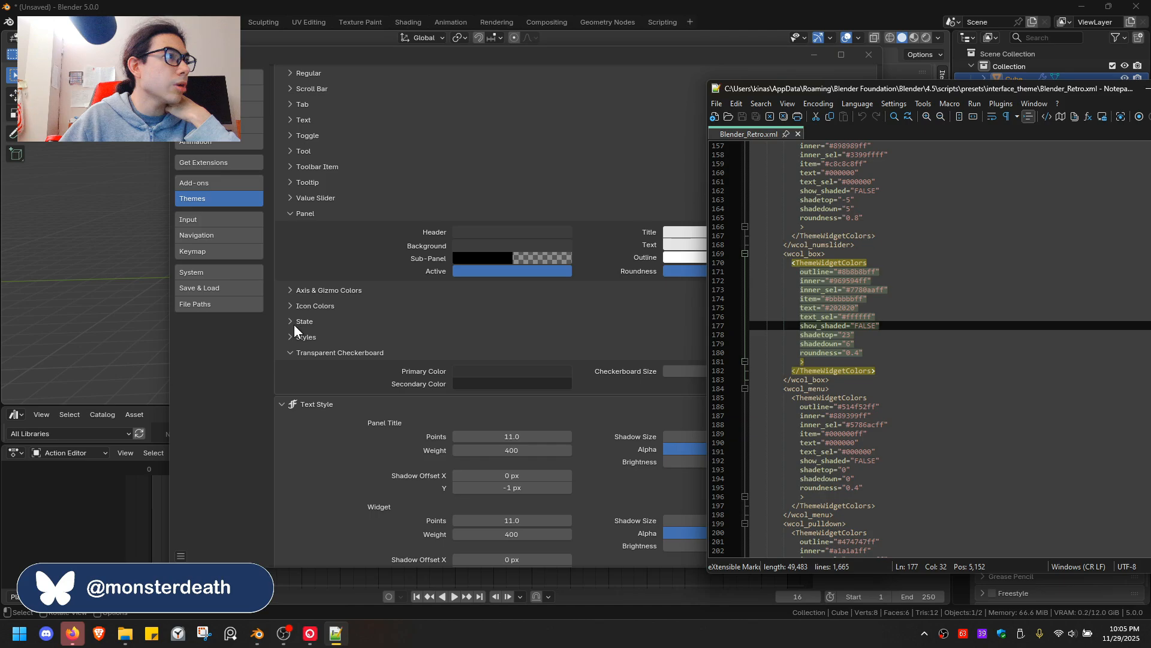
Change the Panel Header color in the Blender Dark theme's User Interface settings to a bright cyan
{"action": "left_click", "coordinate": [491, 232]}
{"action": "scroll", "coordinate": [343, 288], "scroll_direction": "up", "scroll_amount": 2}
{"action": "scroll", "coordinate": [342, 257], "scroll_direction": "up", "scroll_amount": 1}
{"action": "left_click", "coordinate": [485, 305]}
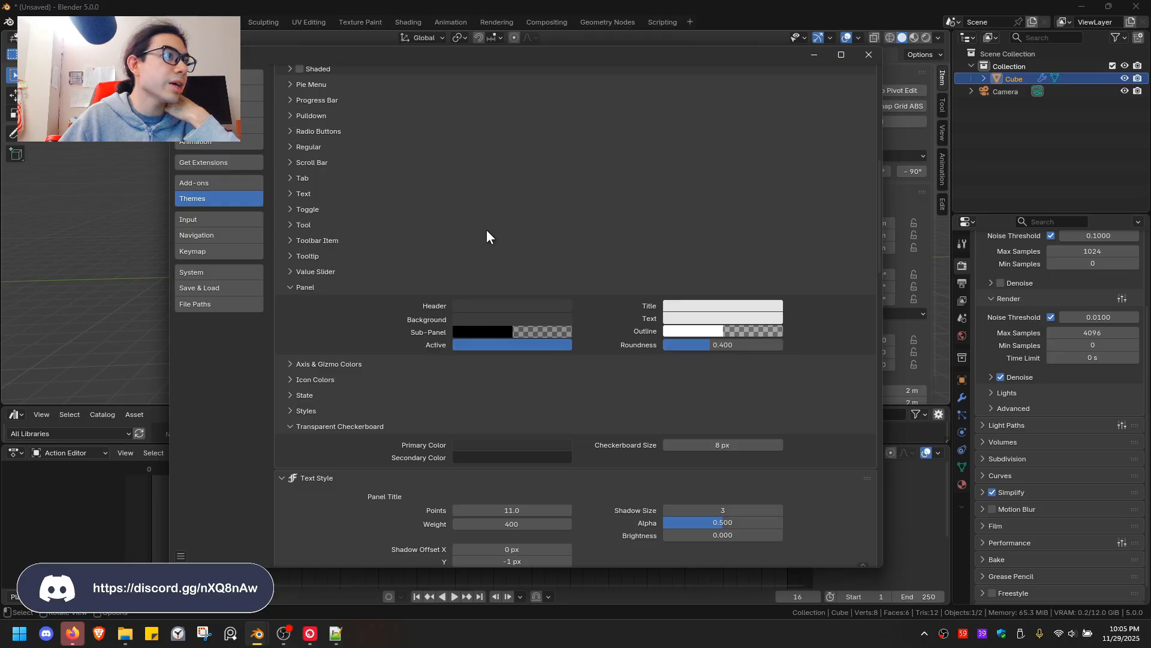
{"action": "left_click", "coordinate": [517, 309]}
{"action": "left_click_drag", "start_coordinate": [517, 150], "coordinate": [541, 119]}
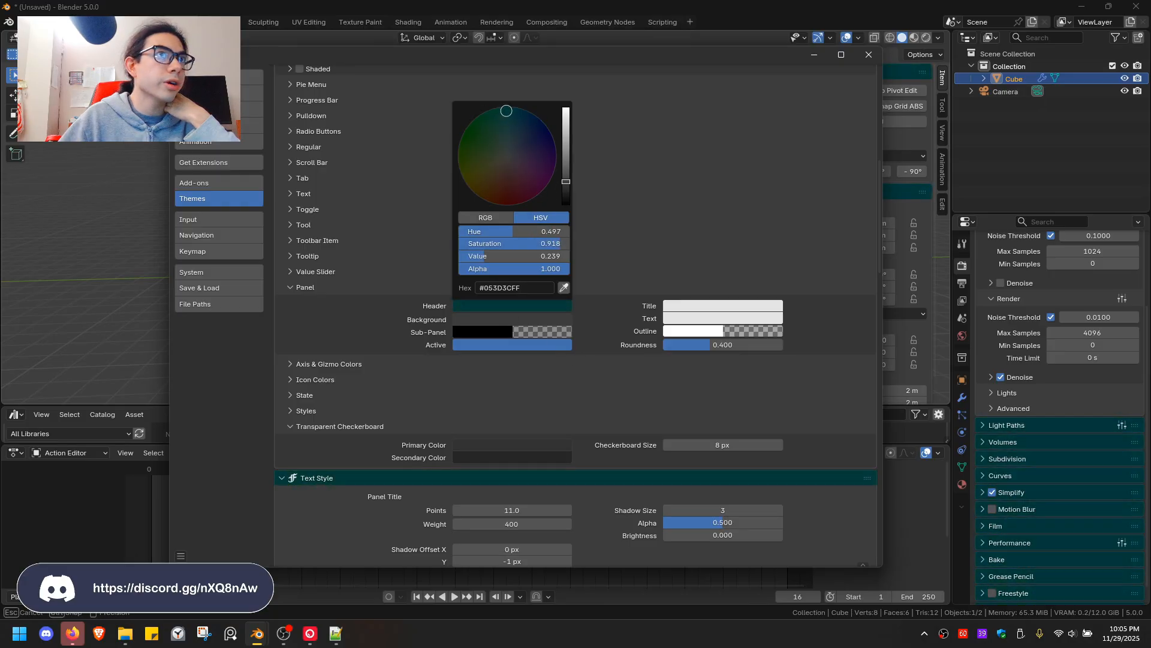
{"action": "left_click_drag", "start_coordinate": [570, 163], "coordinate": [566, 108]}
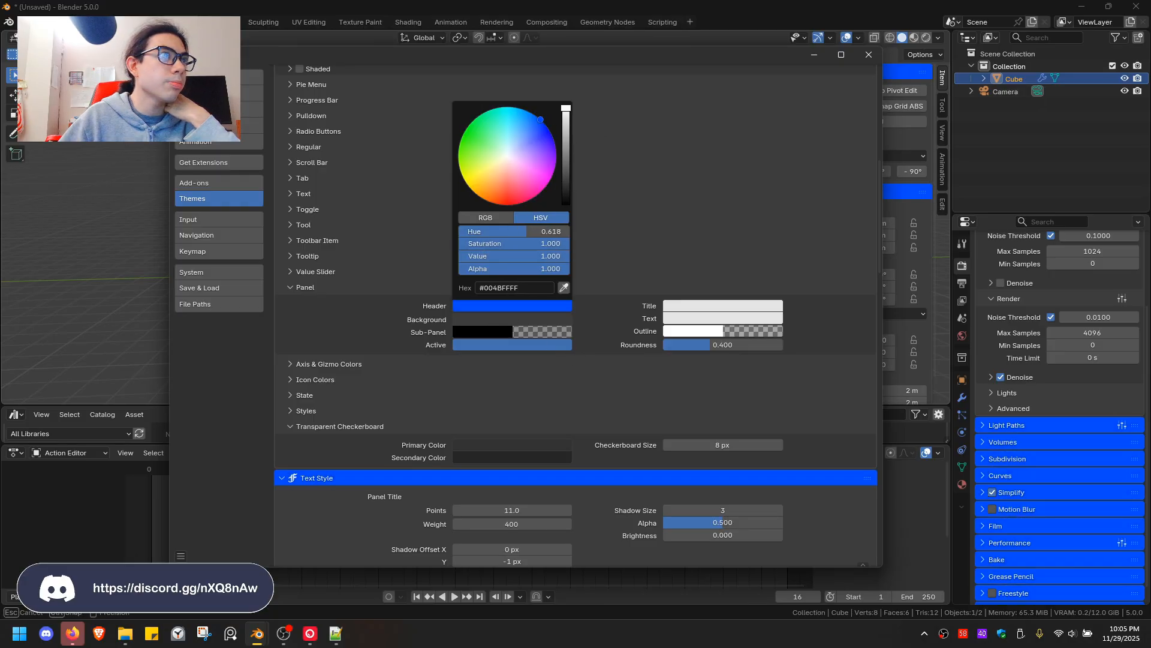
{"action": "left_click_drag", "start_coordinate": [521, 157], "coordinate": [556, 159]}
{"action": "left_click_drag", "start_coordinate": [465, 147], "coordinate": [515, 121]}
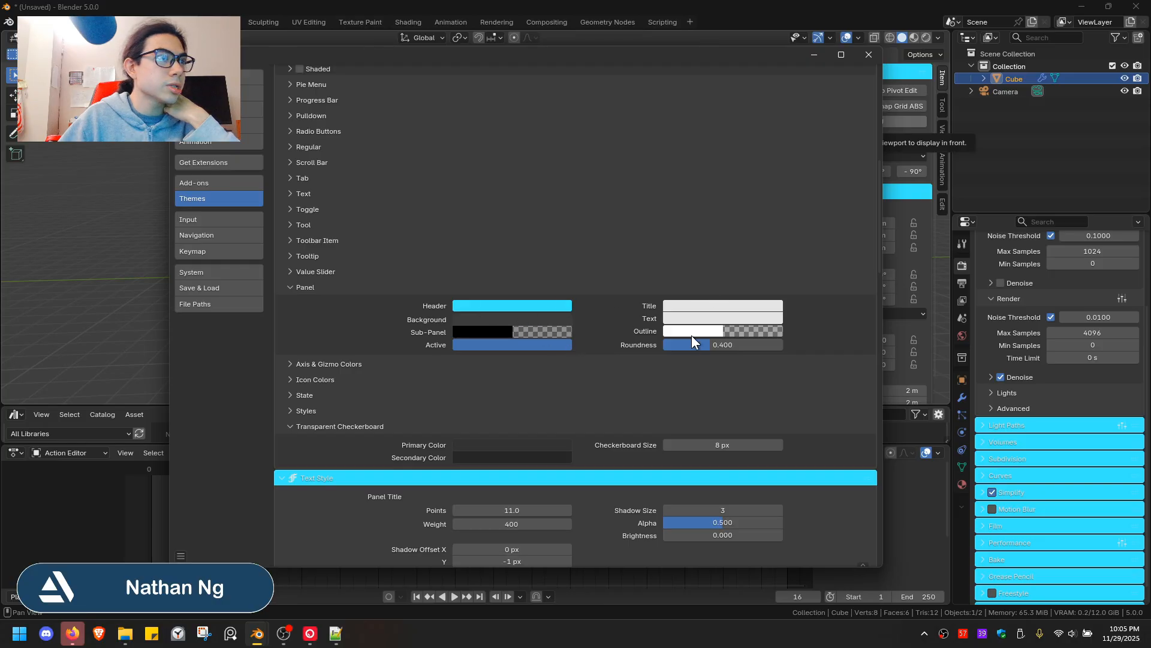
Check Blender_Retro.xml again, then return to Blender and move the Preferences window aside to uncover the Action Editor
{"action": "left_click", "coordinate": [335, 634]}
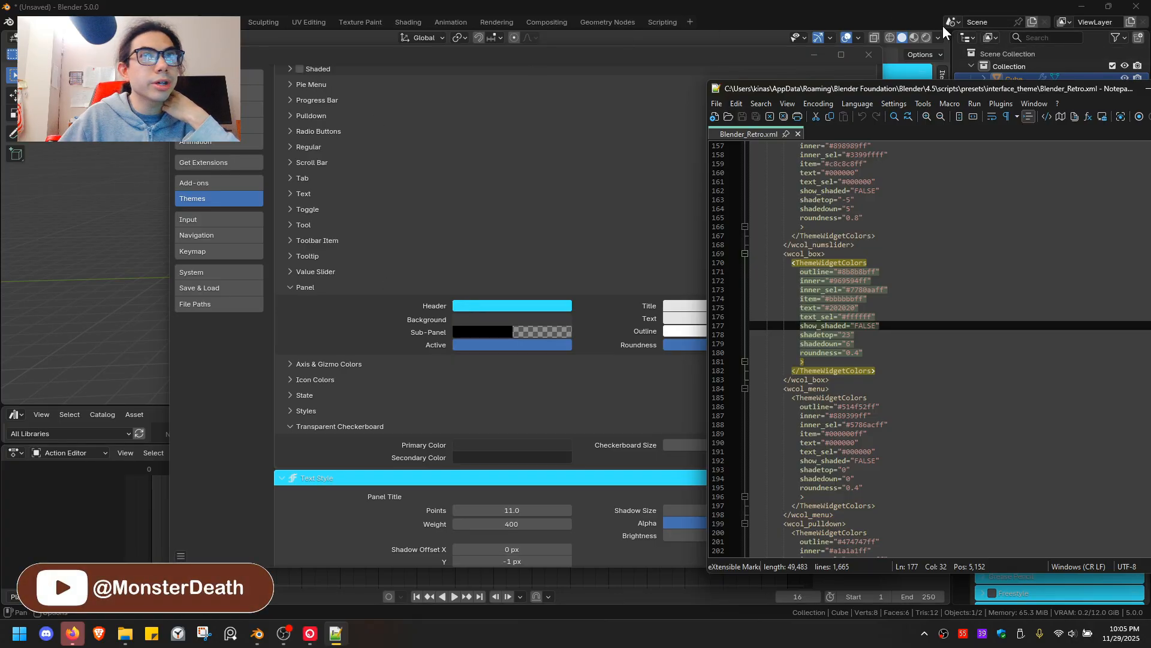
{"action": "left_click", "coordinate": [257, 38]}
{"action": "left_click_drag", "start_coordinate": [286, 56], "coordinate": [623, 117]}
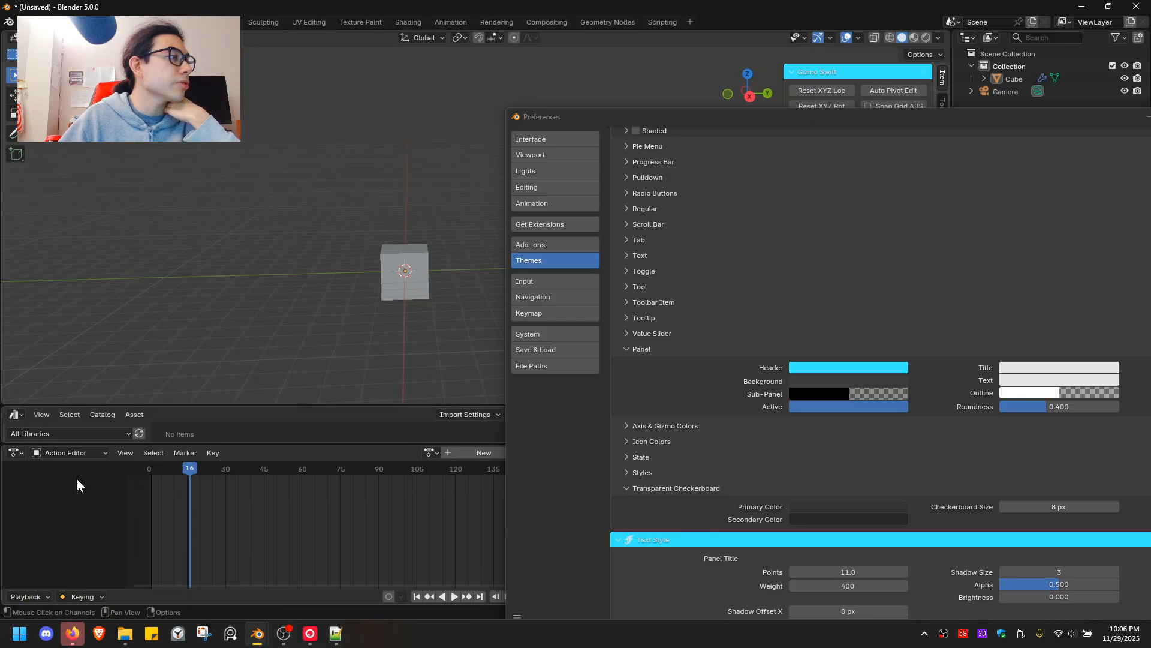
{"action": "scroll", "coordinate": [765, 201], "scroll_direction": "up", "scroll_amount": 5}
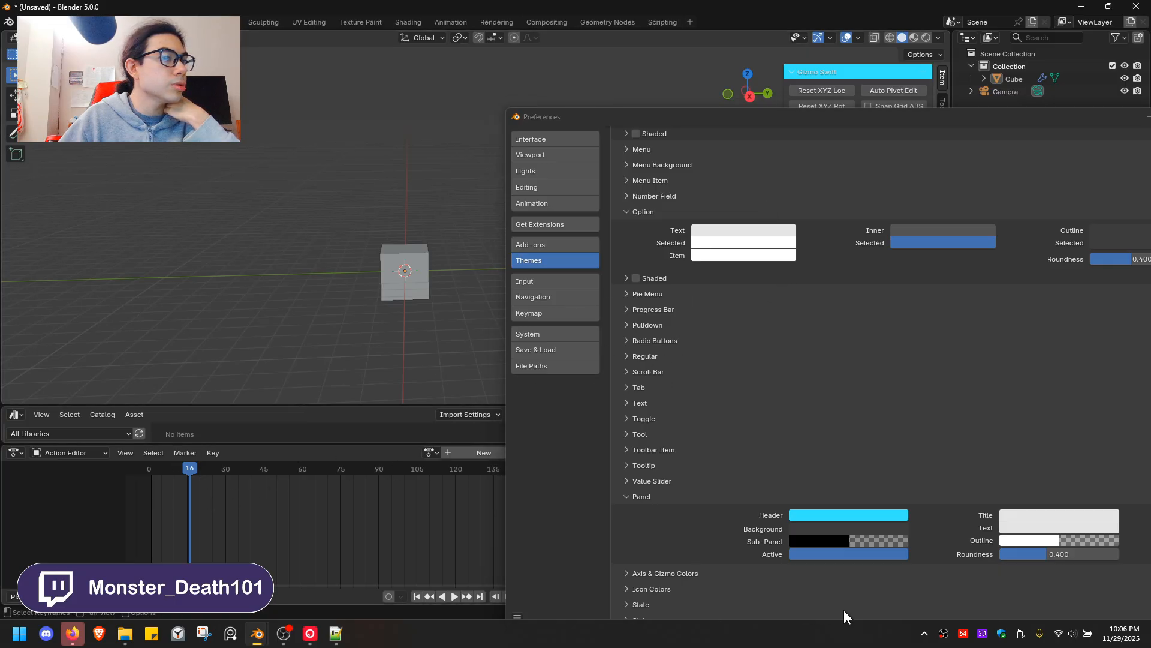
Launch the Color Picker utility and sample the dark background color of the Action Editor
{"action": "left_click", "coordinate": [924, 633]}
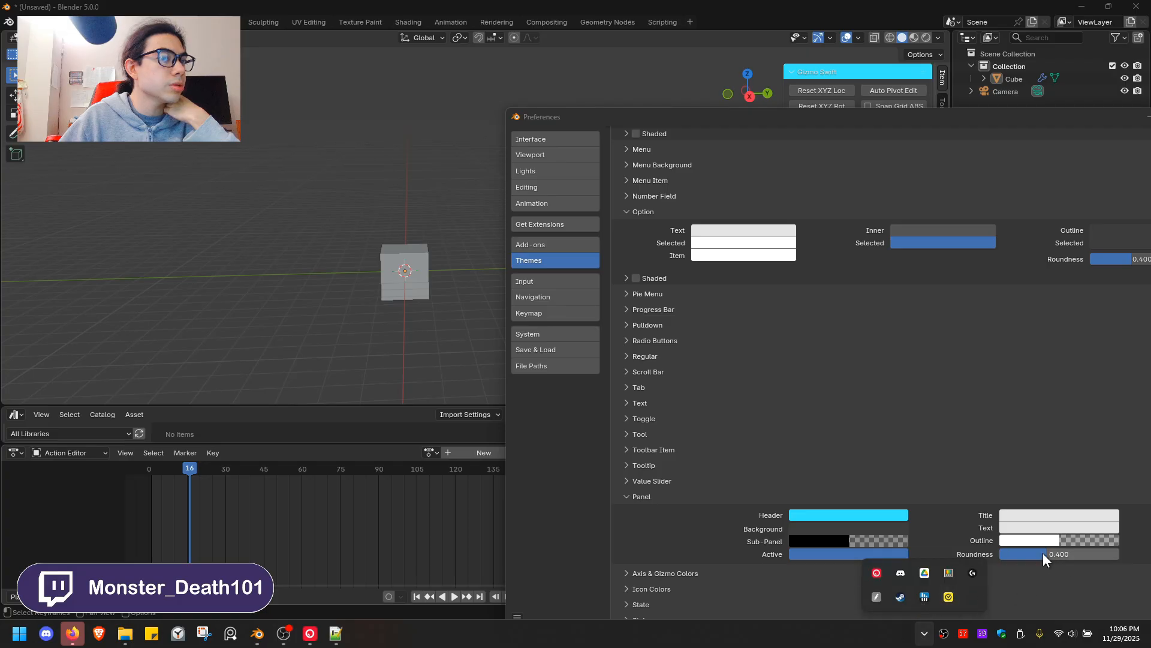
{"action": "left_click", "coordinate": [947, 577]}
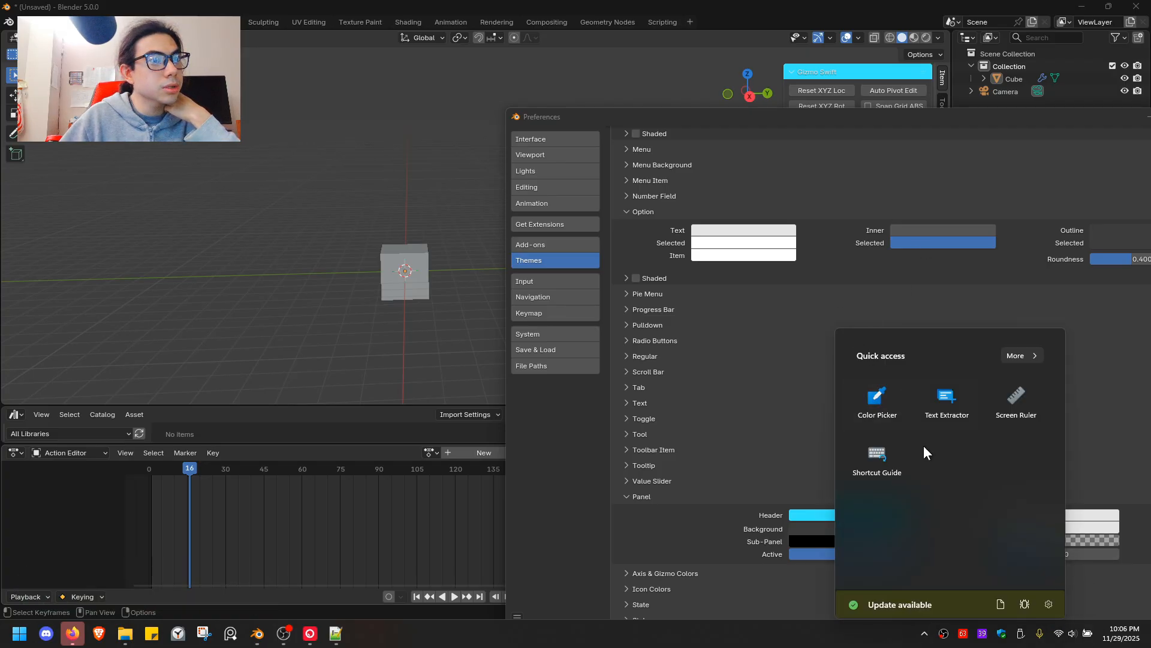
{"action": "left_click", "coordinate": [877, 396]}
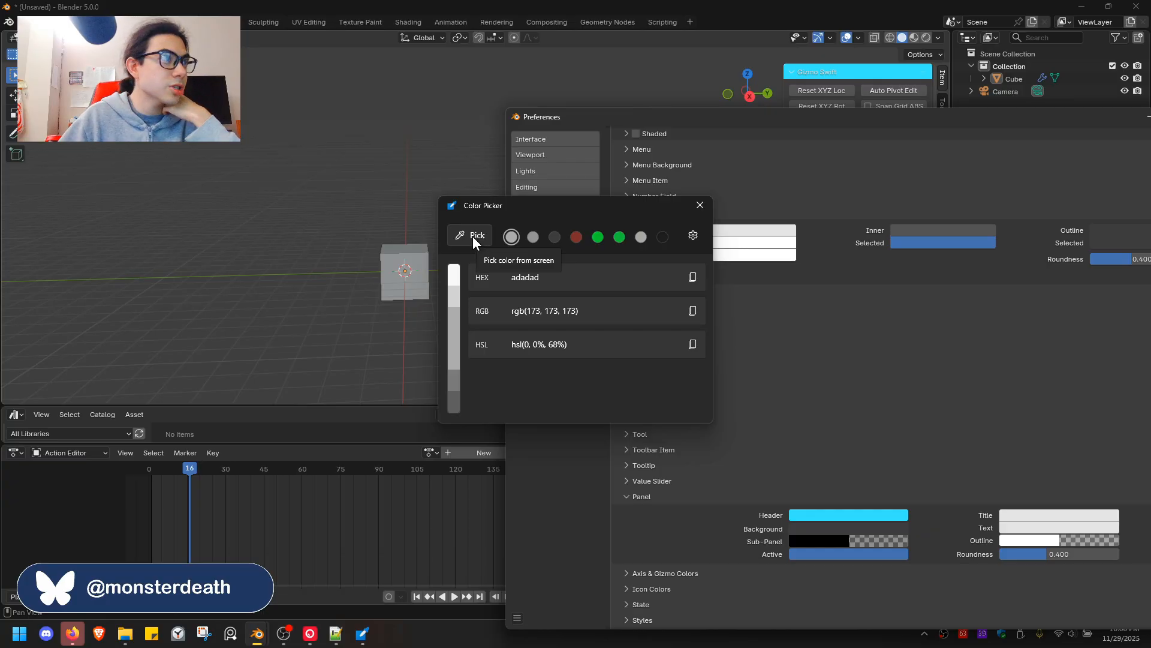
{"action": "left_click", "coordinate": [472, 236]}
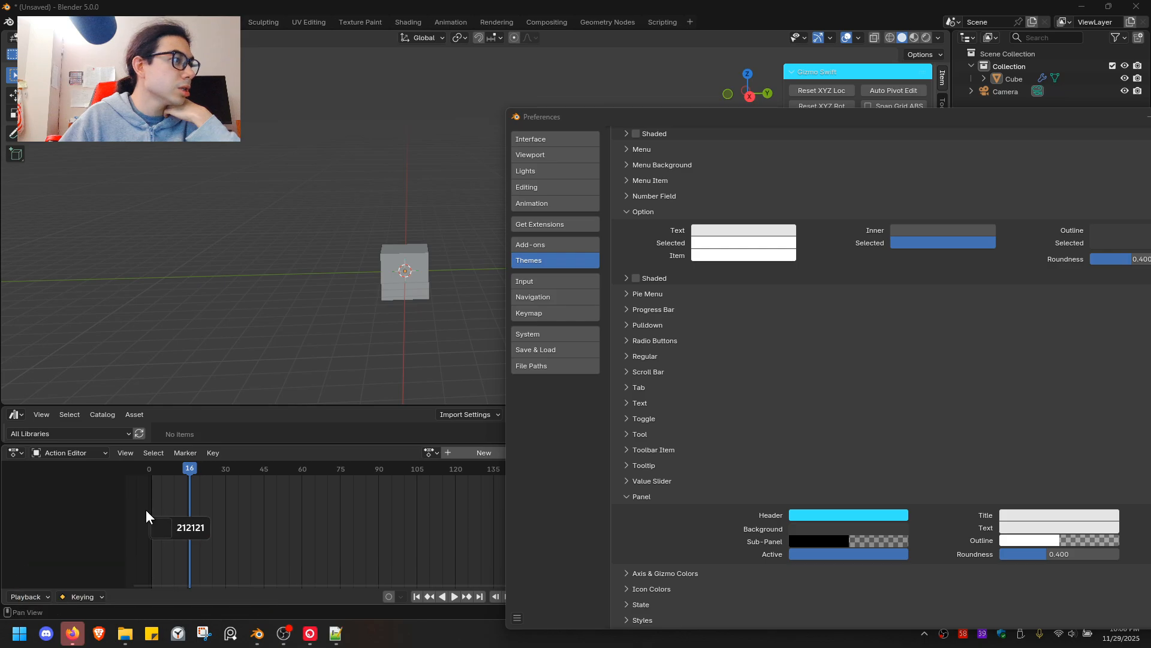
{"action": "left_click", "coordinate": [283, 519]}
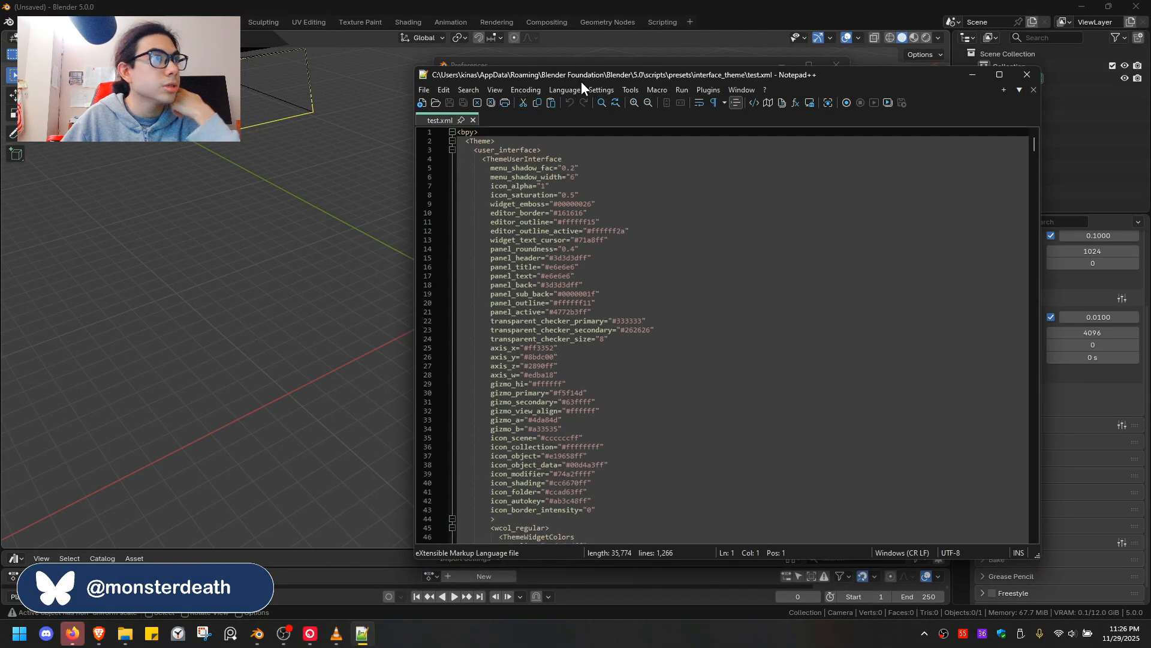
Move the test.xml window aside, bring Preferences forward and expand the Test theme's Text colors under User Interface
{"action": "left_click_drag", "start_coordinate": [578, 77], "coordinate": [713, 121]}
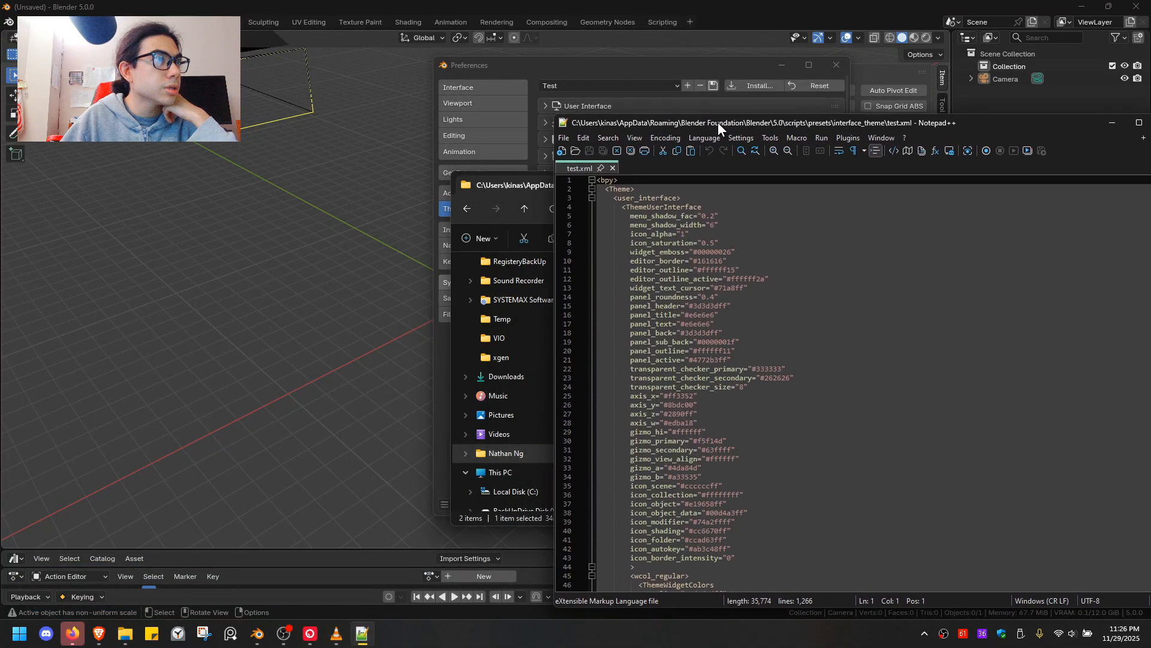
{"action": "left_click", "coordinate": [500, 178]}
{"action": "left_click", "coordinate": [552, 136]}
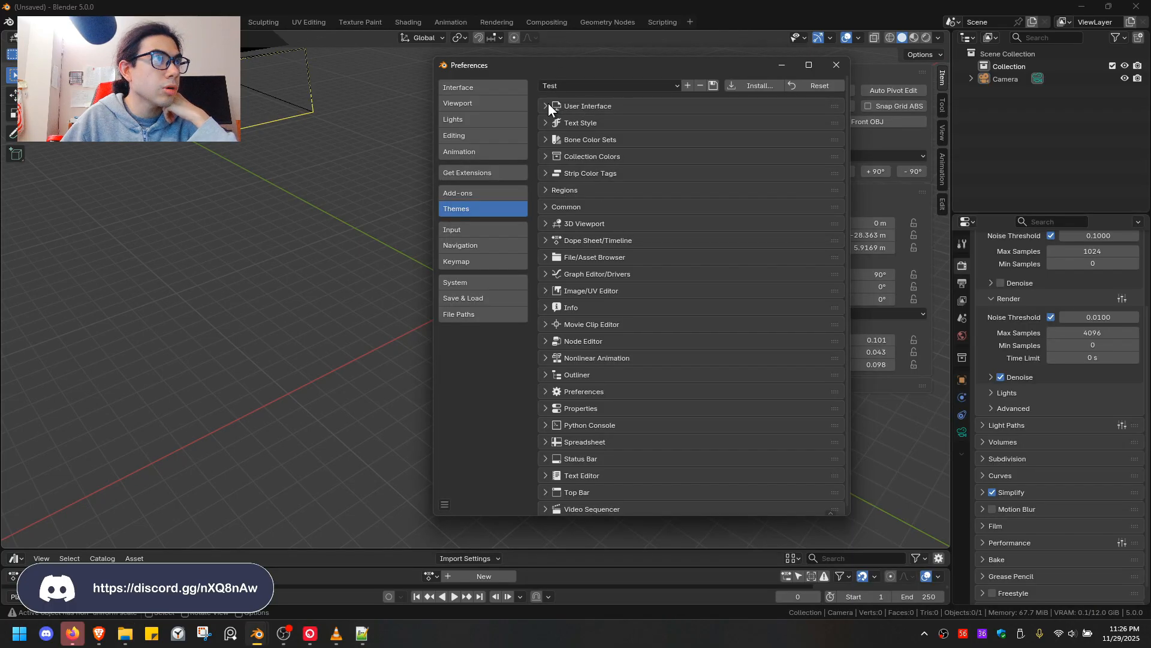
{"action": "left_click", "coordinate": [549, 107]}
{"action": "scroll", "coordinate": [573, 354], "scroll_direction": "down", "scroll_amount": 5}
{"action": "scroll", "coordinate": [578, 393], "scroll_direction": "up", "scroll_amount": 4}
{"action": "left_click", "coordinate": [556, 331]}
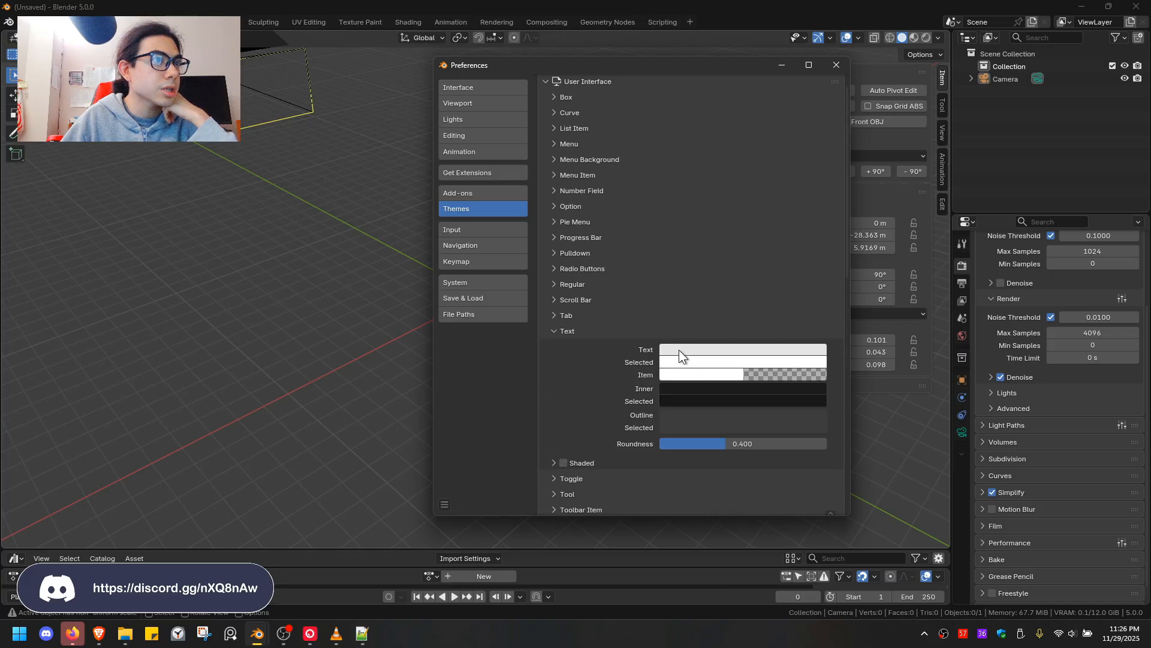
Copy the hex code E6E6E6 of the Text widget's Text color, leaving out the leading #
{"action": "left_click", "coordinate": [677, 349]}
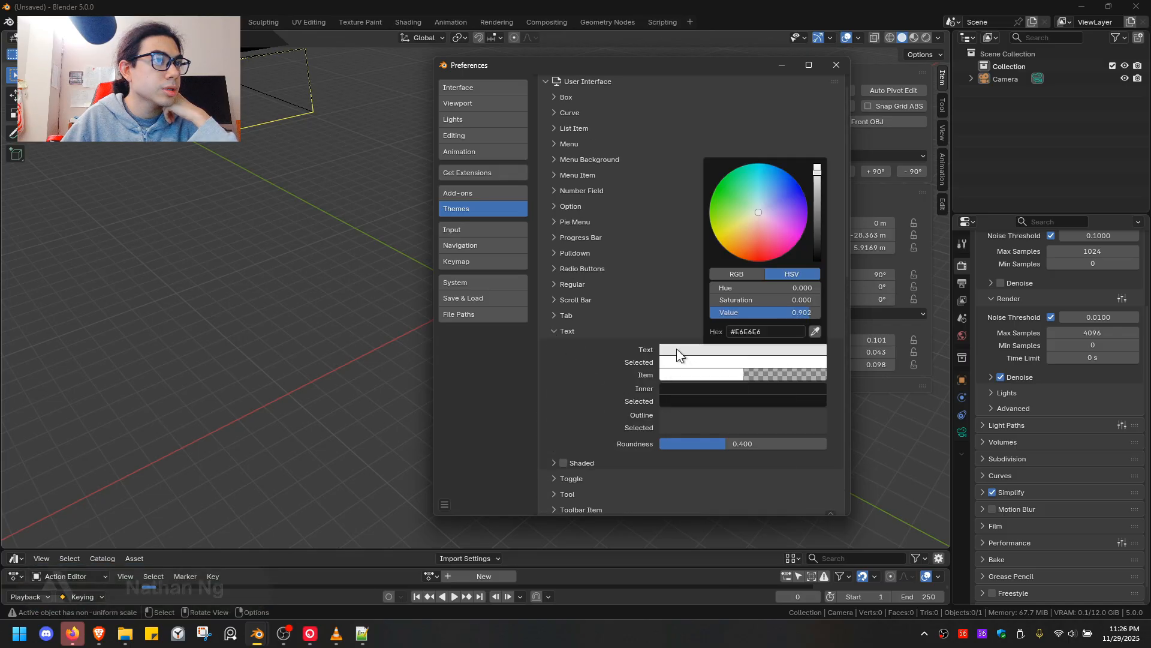
{"action": "left_click", "coordinate": [769, 329]}
{"action": "key", "text": "ctrl+c"}
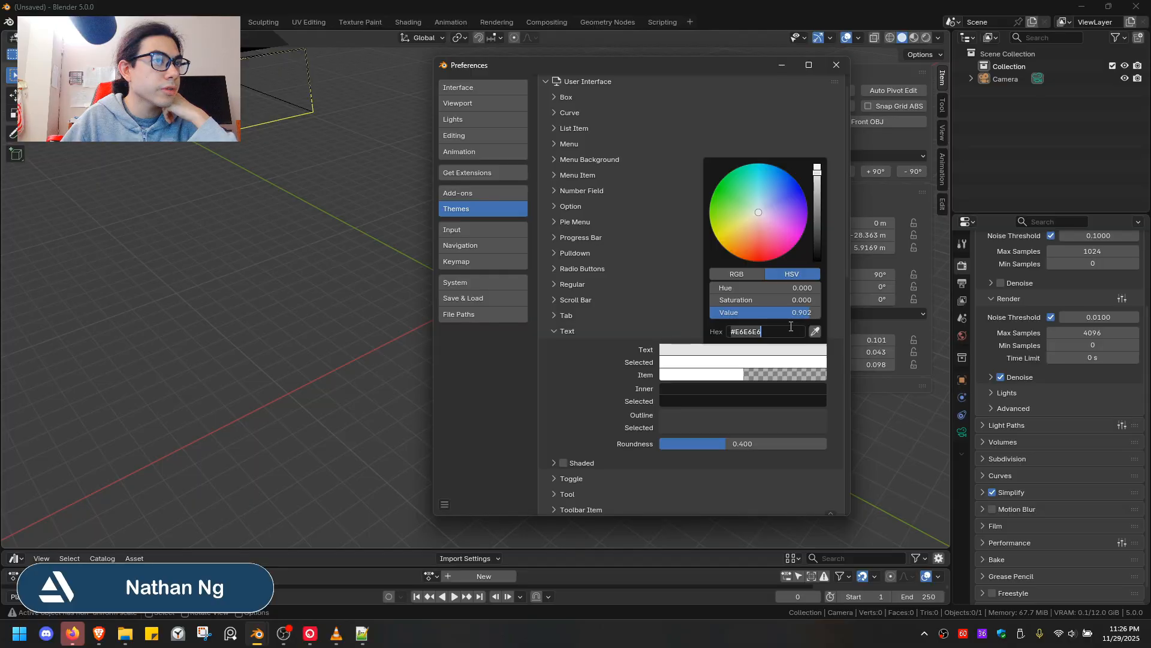
{"action": "left_click", "coordinate": [779, 331]}
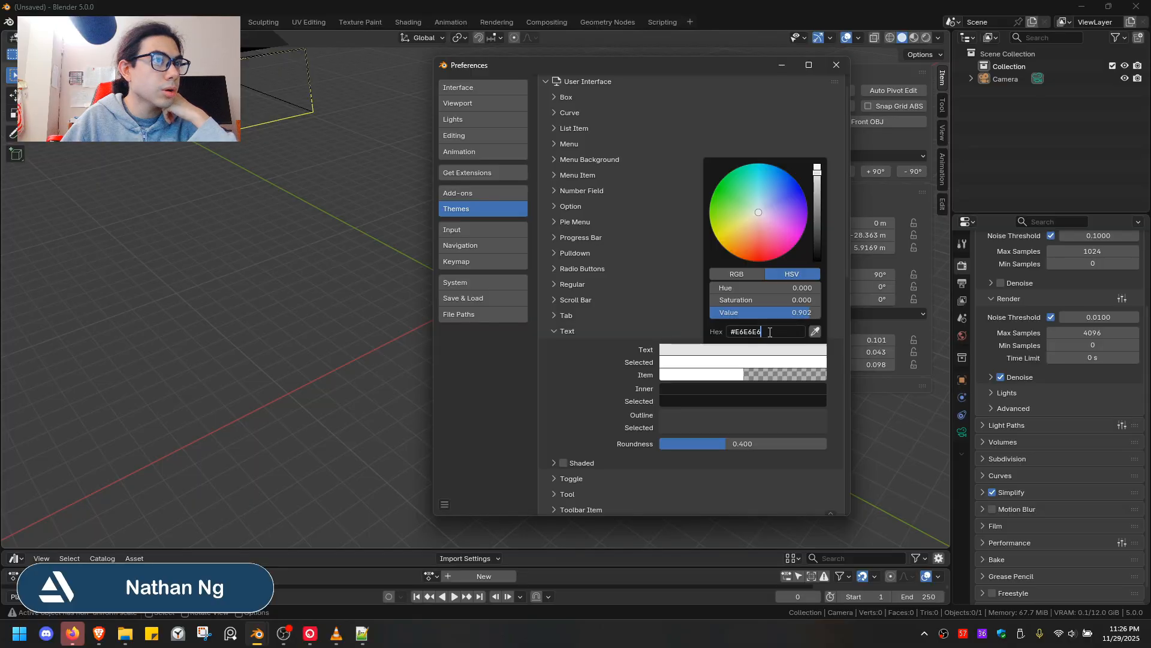
{"action": "key", "text": "Left"}
{"action": "key", "text": "Left"}
{"action": "key", "text": "Left"}
{"action": "key", "text": "Left"}
{"action": "key", "text": "Left"}
{"action": "key", "text": "Left"}
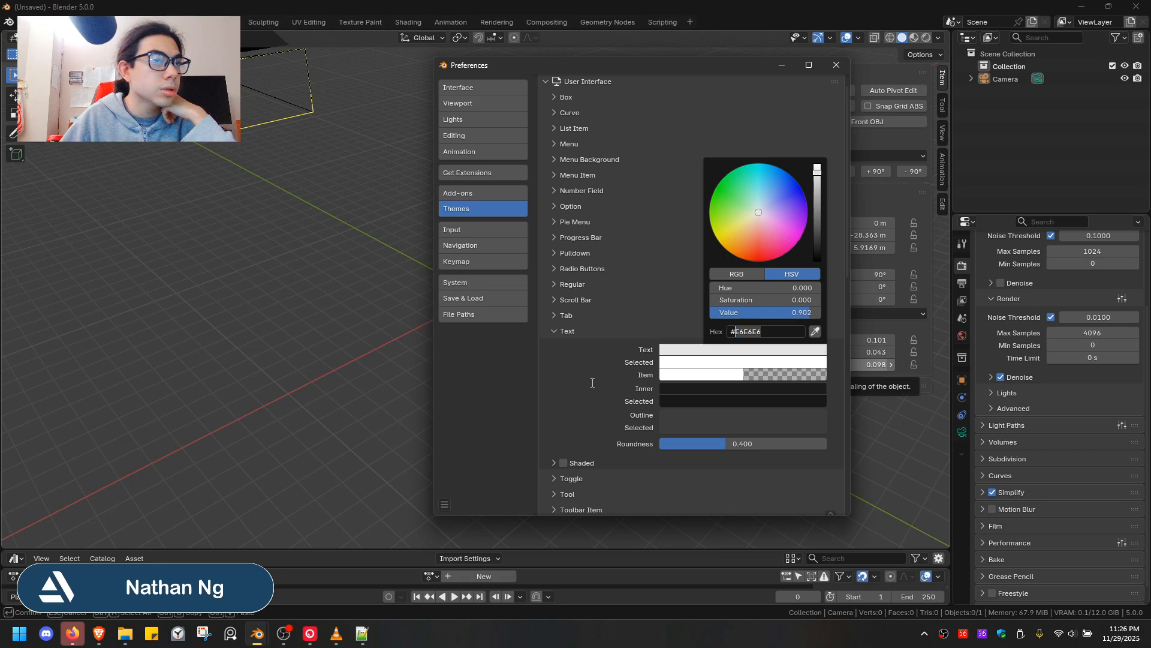
Change the Text widget's Text color to bright red, #FF0023
{"action": "left_click", "coordinate": [797, 224]}
{"action": "left_click_drag", "start_coordinate": [821, 193], "coordinate": [816, 165]}
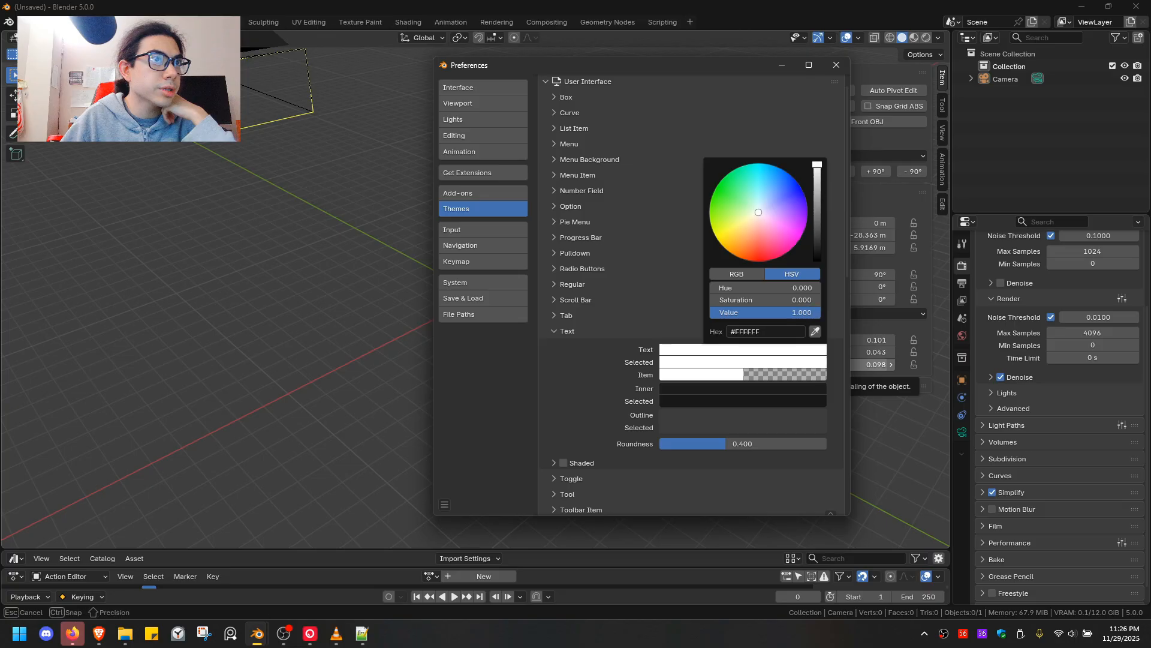
{"action": "left_click_drag", "start_coordinate": [782, 232], "coordinate": [765, 261]}
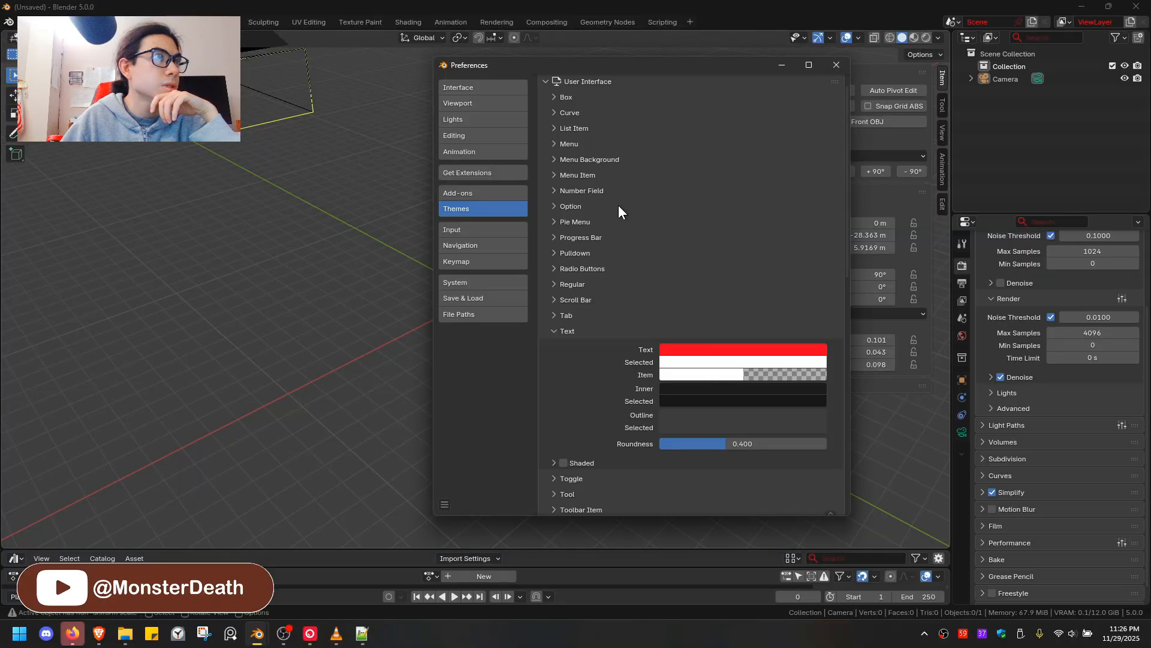
Switch to test.xml in Notepad++ and search it for the copied color code E6E6E6
{"action": "left_click", "coordinate": [358, 637]}
{"action": "left_click", "coordinate": [790, 259]}
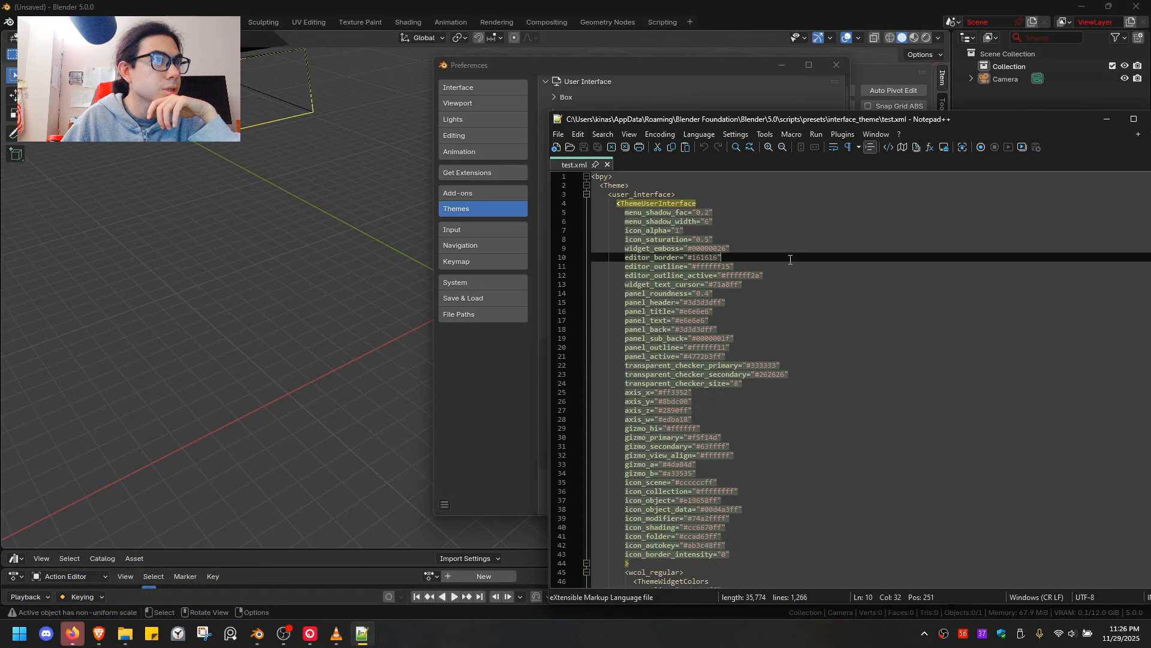
{"action": "key", "text": "ctrl+f"}
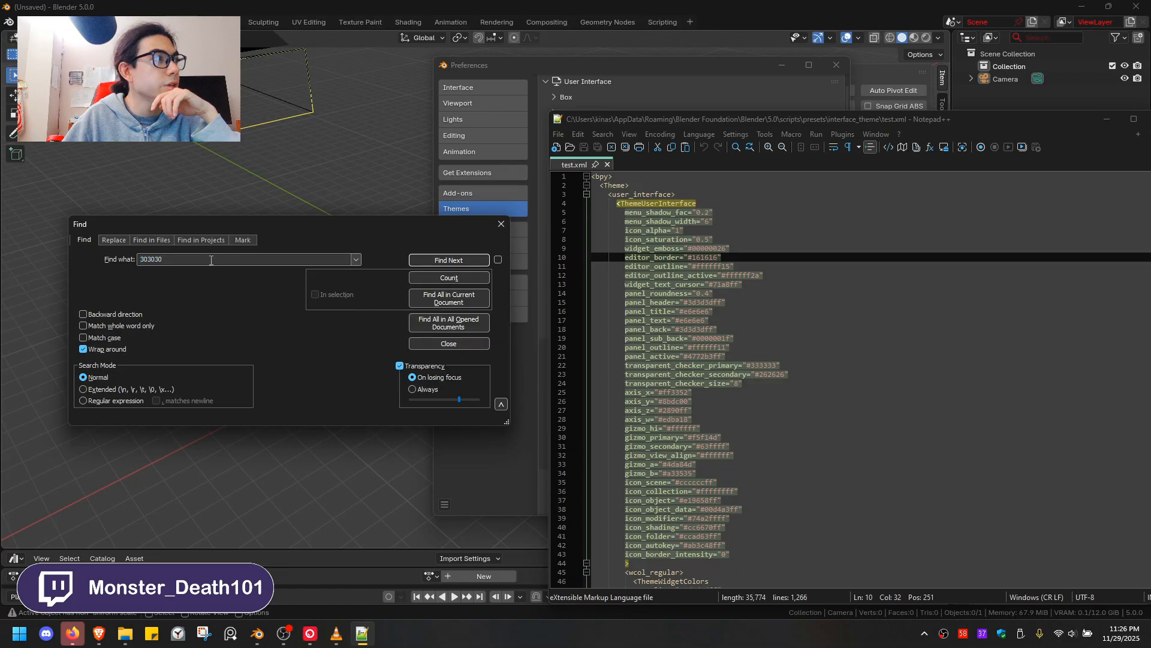
{"action": "key", "text": "ctrl+v"}
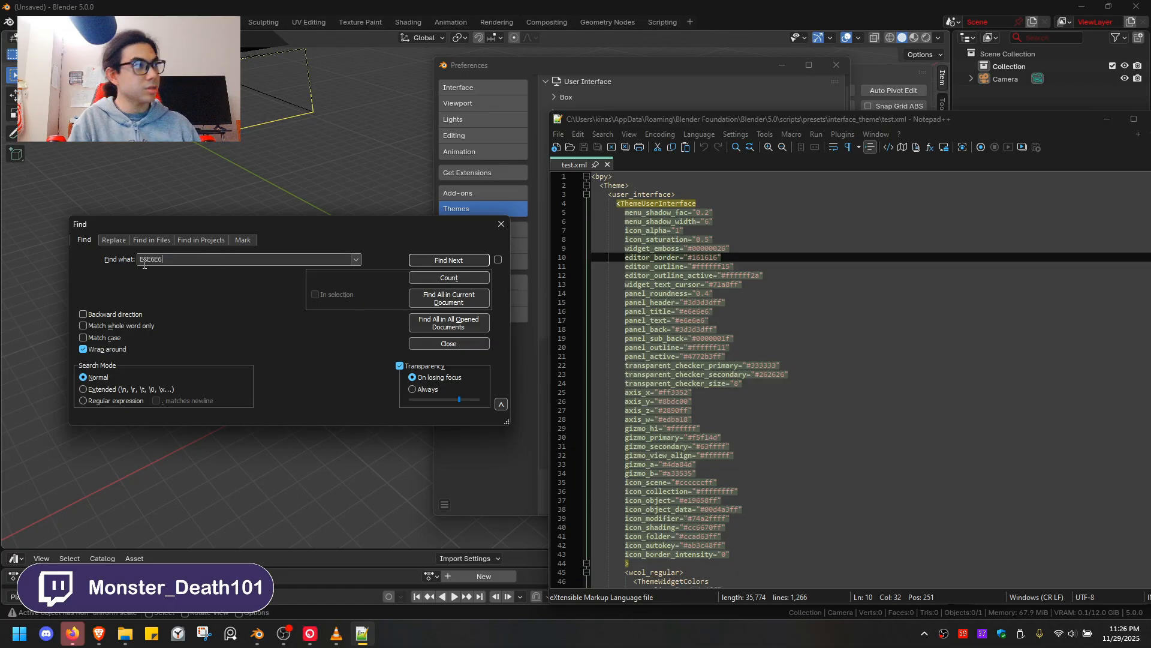
{"action": "key", "text": "Return"}
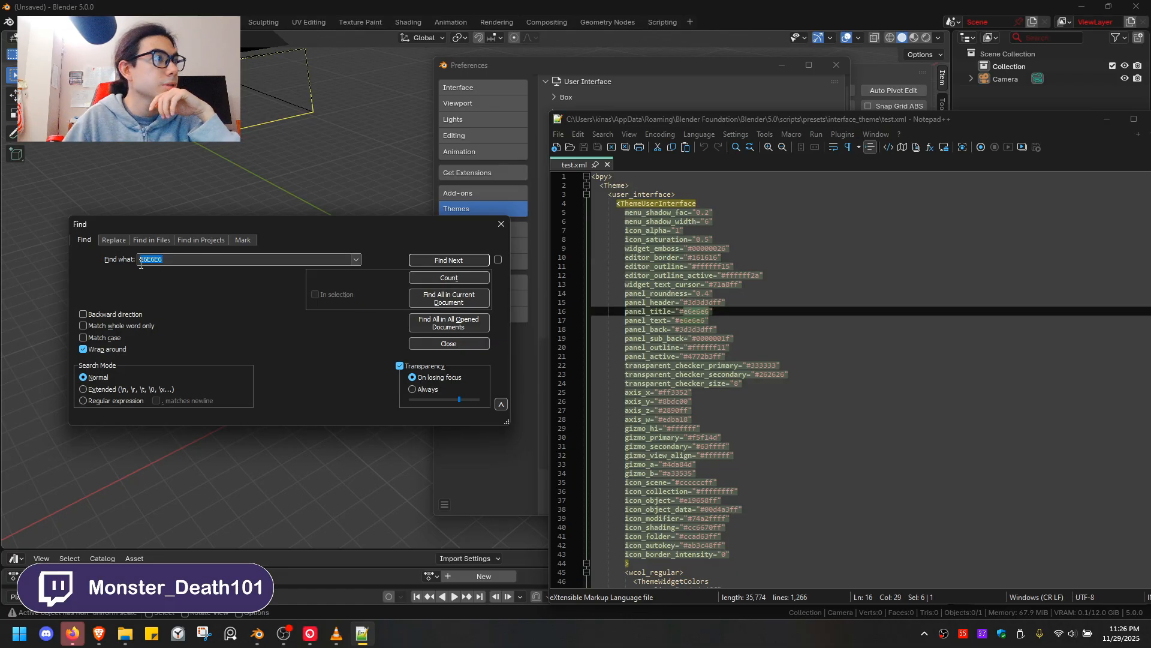
Clear the replacement text for the E6E6E6 search and copy the red Text color's hex code #FF0023 from Blender's Preferences
{"action": "left_click", "coordinate": [114, 239]}
{"action": "double_click", "coordinate": [180, 273]}
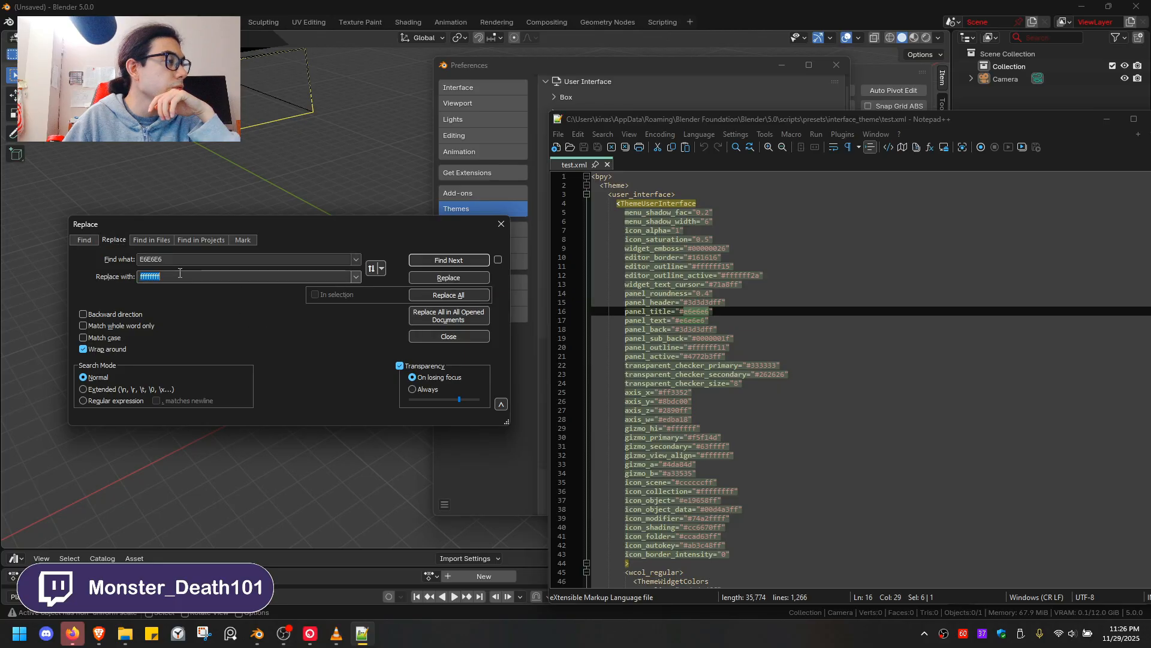
{"action": "key", "text": "BackSpace"}
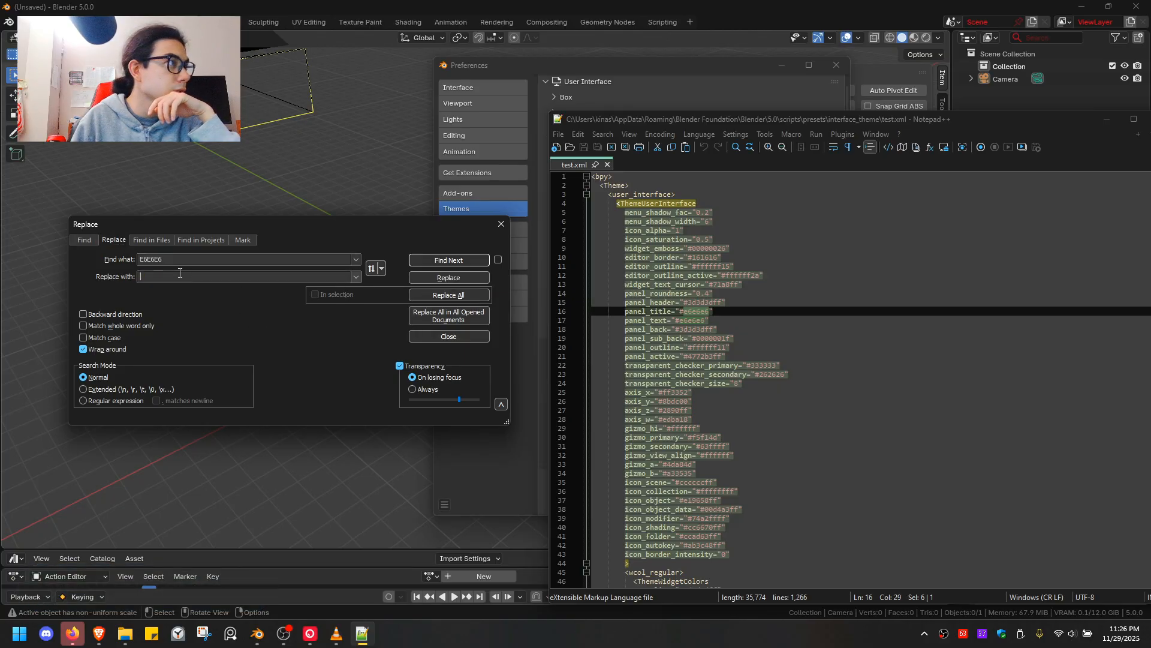
{"action": "left_click", "coordinate": [653, 71]}
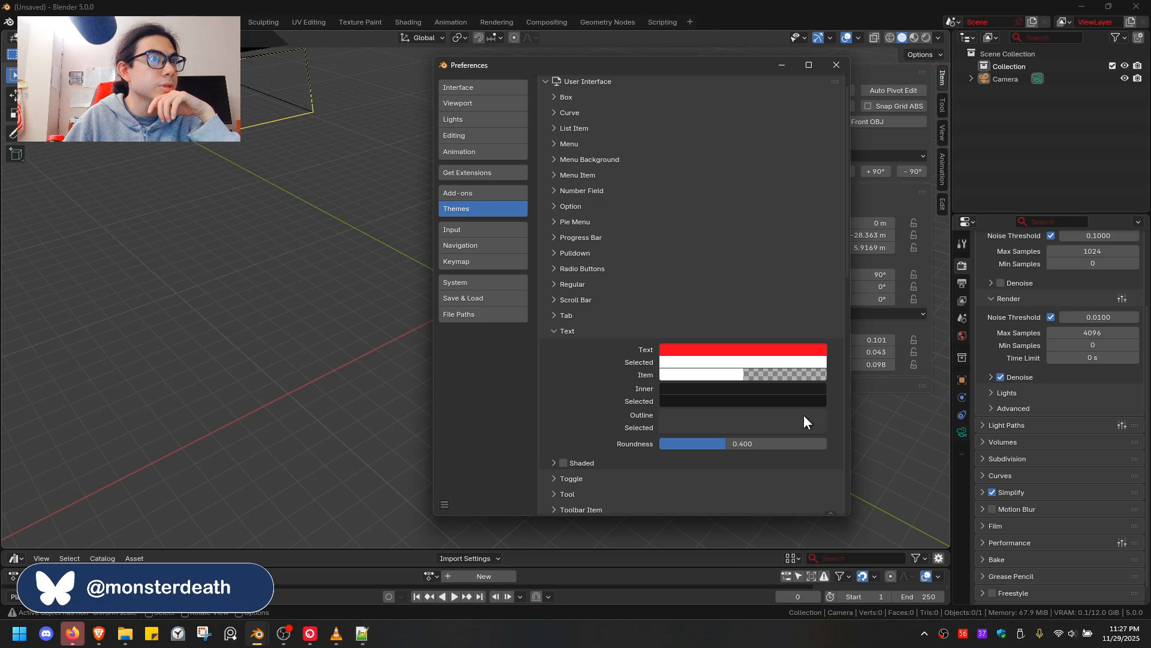
{"action": "left_click", "coordinate": [745, 349]}
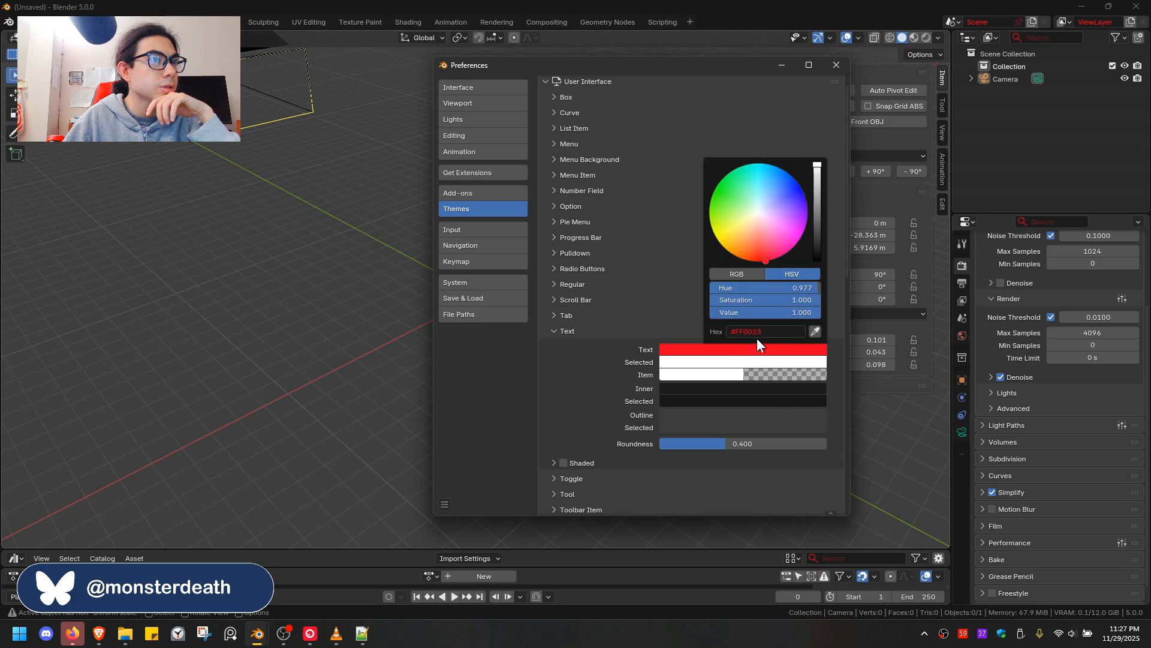
{"action": "left_click", "coordinate": [779, 332]}
{"action": "key", "text": "ctrl+c"}
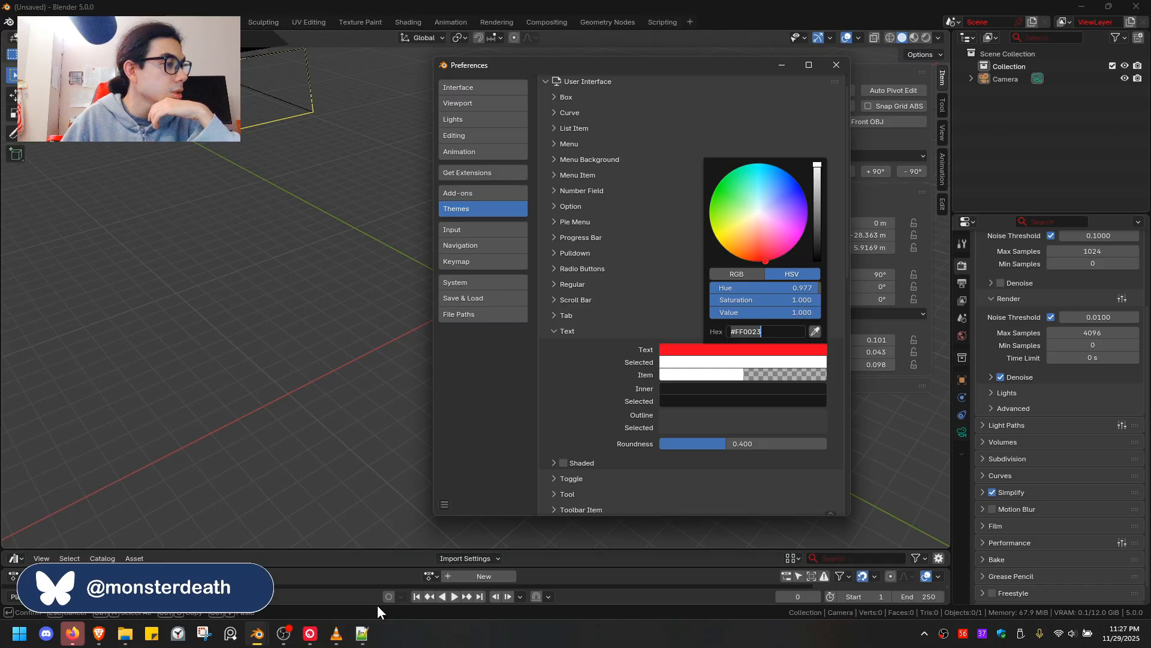
Replace every E6E6E6 in test.xml with FF0023 and review the changed text entries in the widget color blocks
{"action": "left_click", "coordinate": [362, 633]}
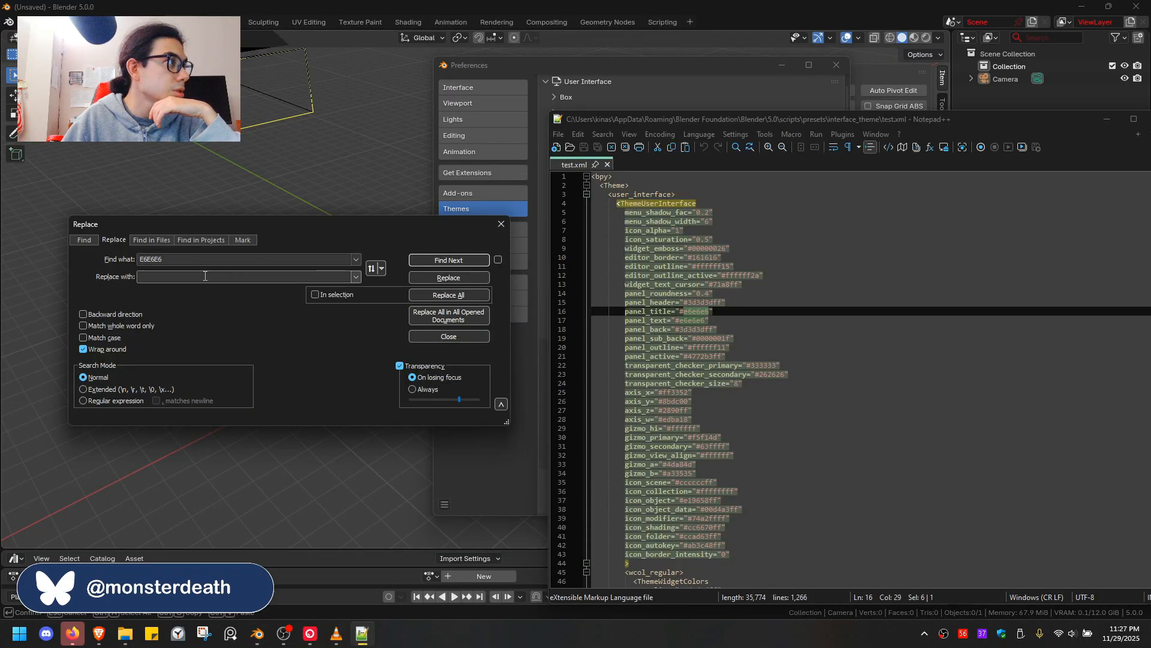
{"action": "key", "text": "ctrl+v"}
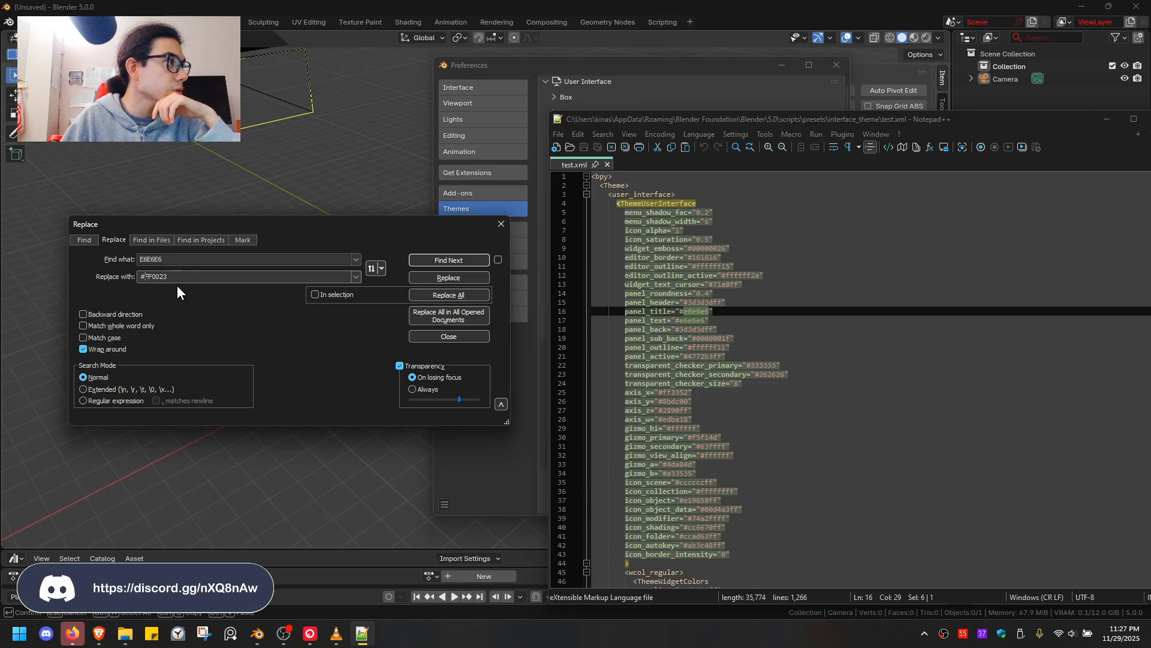
{"action": "key", "text": "Home"}
{"action": "key", "text": "Delete"}
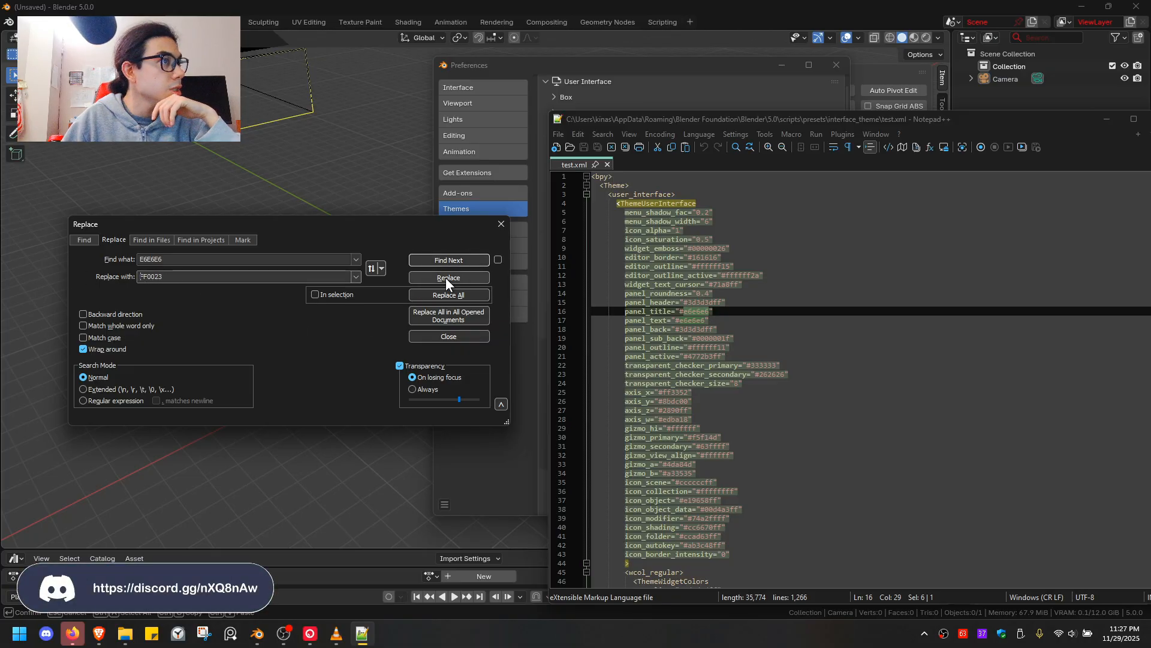
{"action": "left_click", "coordinate": [451, 294]}
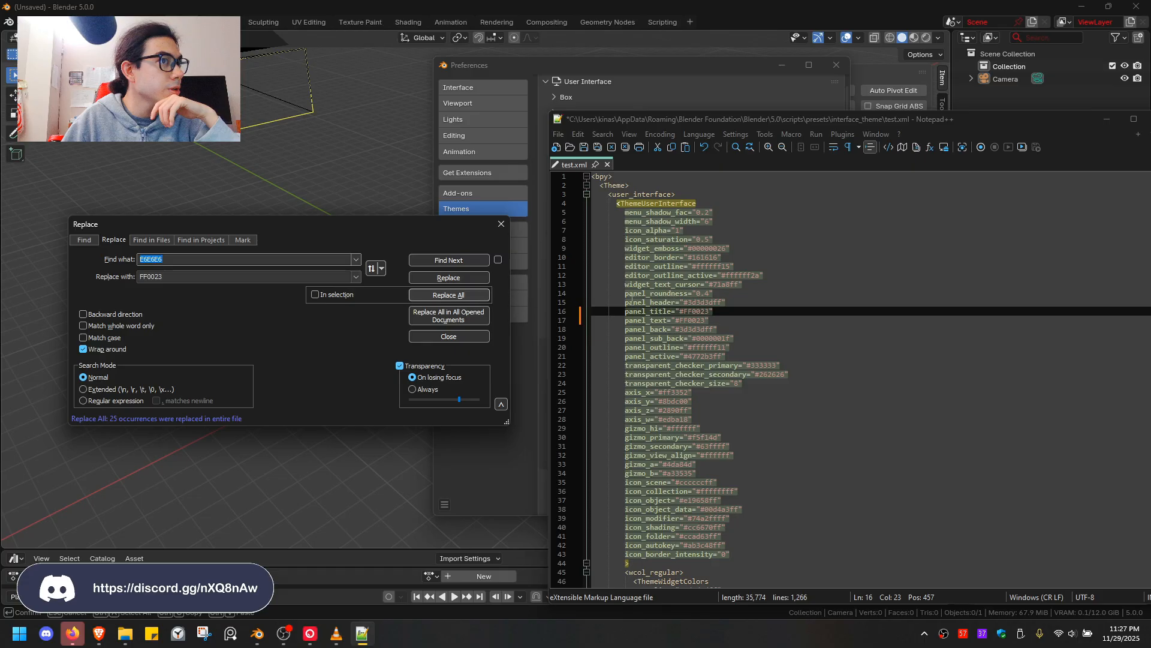
{"action": "scroll", "coordinate": [732, 347], "scroll_direction": "down", "scroll_amount": 20}
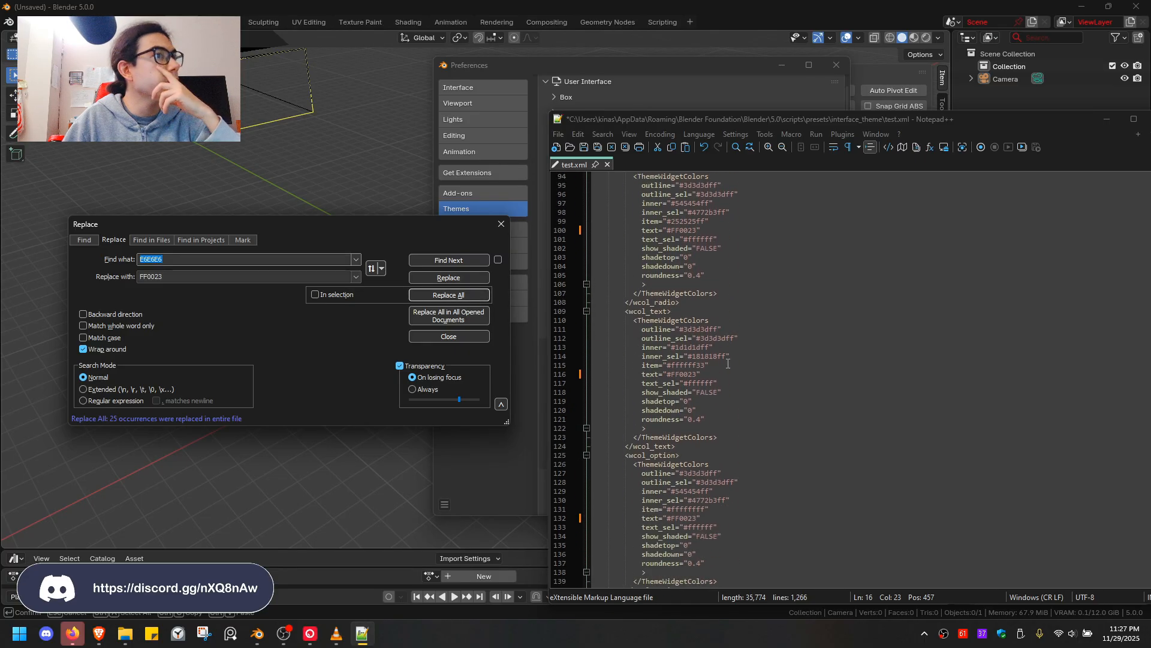
Review the remaining replaced text entries and save the edited theme as test01.xml in the interface_theme folder
{"action": "scroll", "coordinate": [729, 364], "scroll_direction": "down", "scroll_amount": 20}
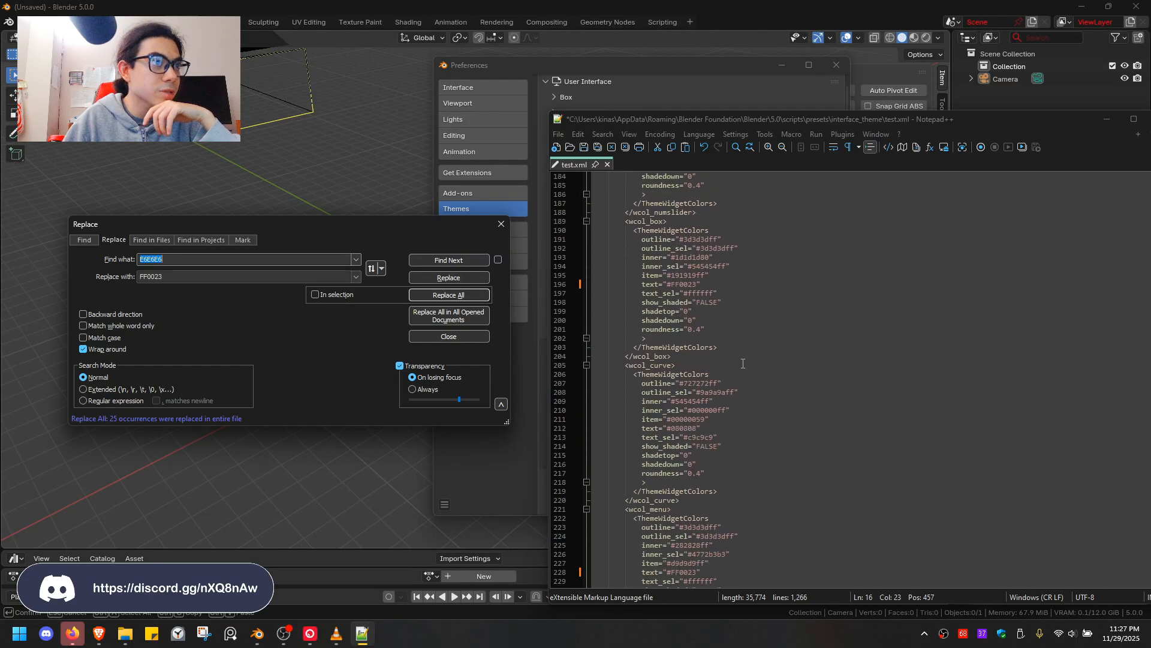
{"action": "scroll", "coordinate": [754, 355], "scroll_direction": "down", "scroll_amount": 20}
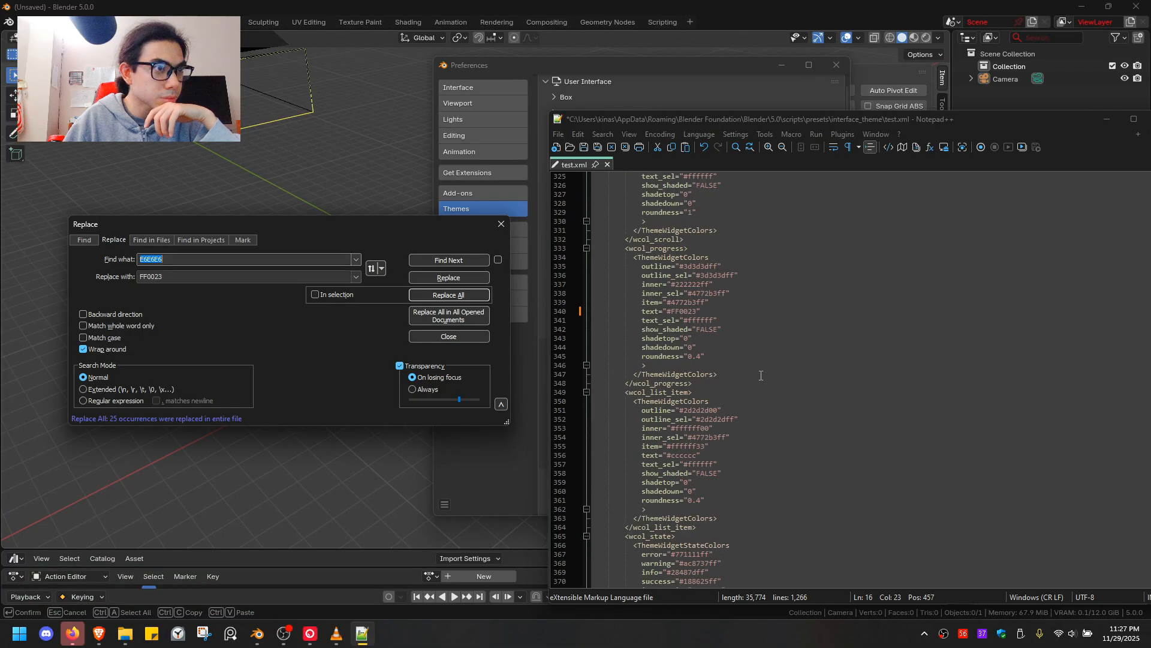
{"action": "left_click_drag", "start_coordinate": [753, 125], "coordinate": [646, 96]}
{"action": "left_click", "coordinate": [450, 106]}
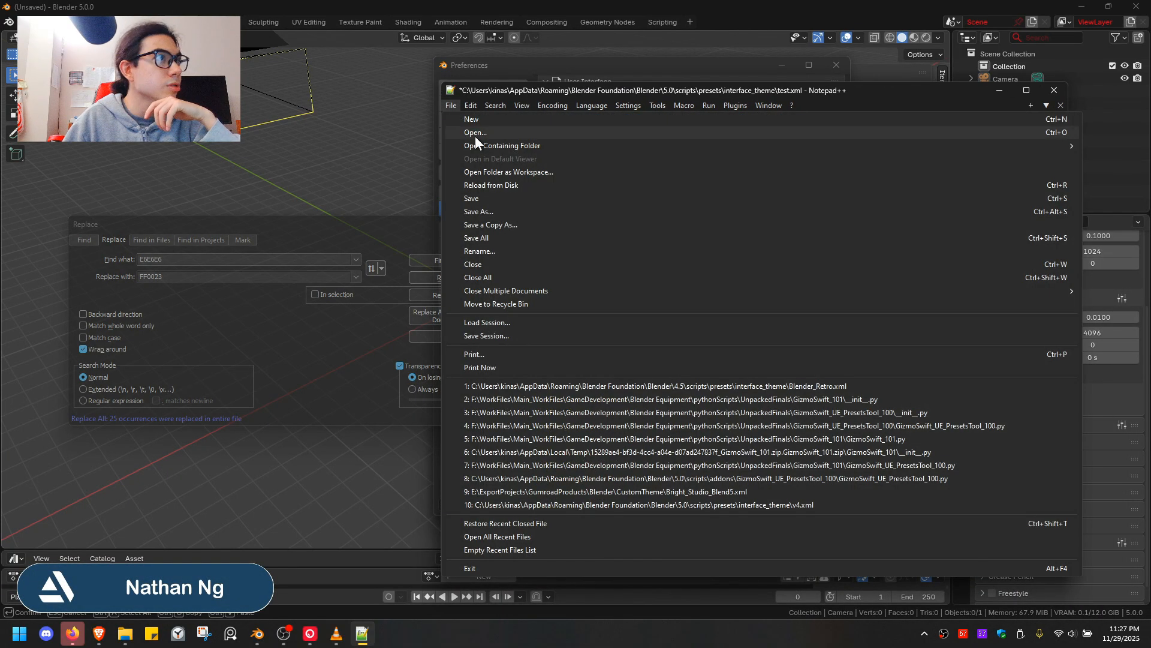
{"action": "left_click", "coordinate": [487, 211]}
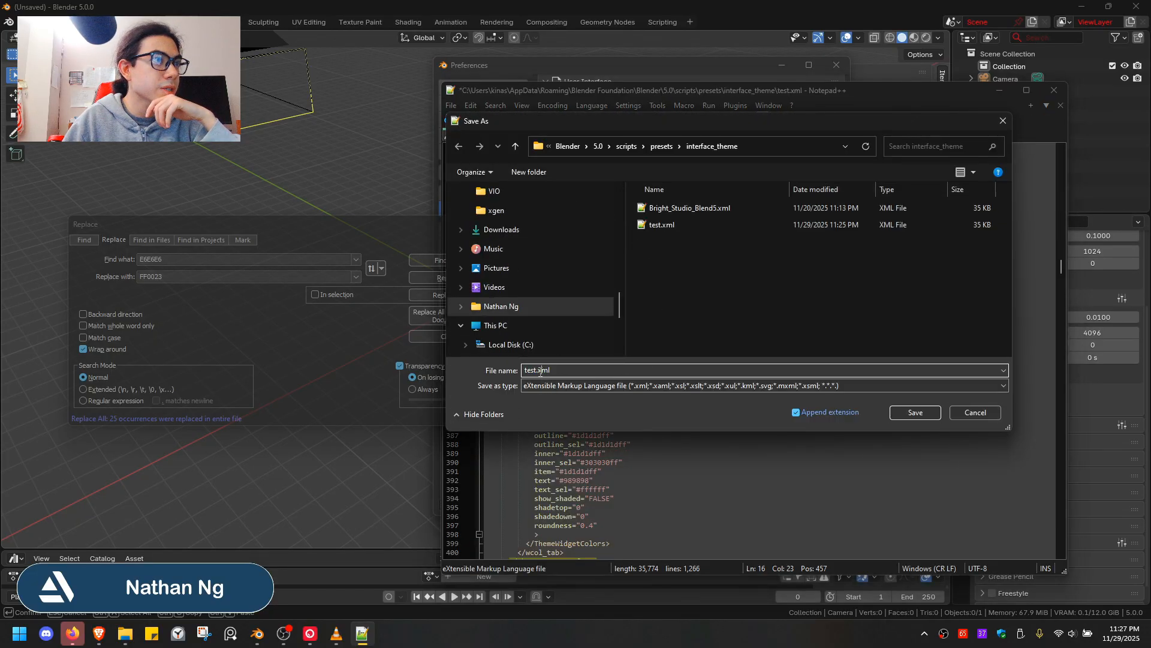
{"action": "type", "text": "01"}
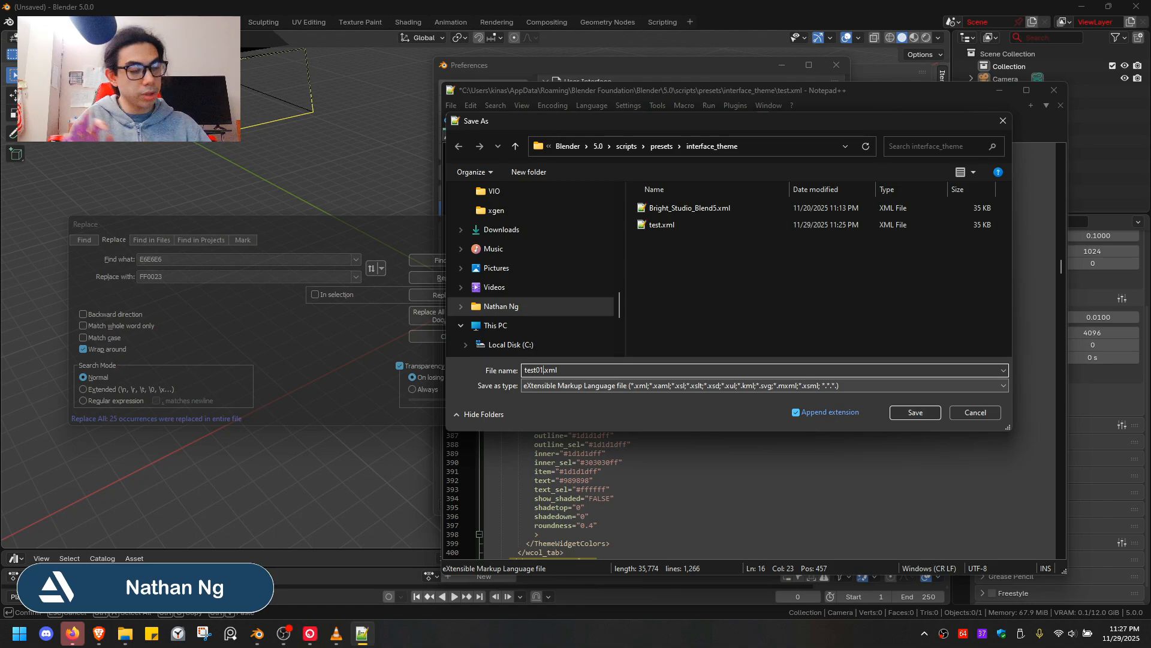
{"action": "left_click", "coordinate": [907, 415]}
Return to Blender's theme preferences and apply the test01 theme preset
{"action": "left_click", "coordinate": [999, 90]}
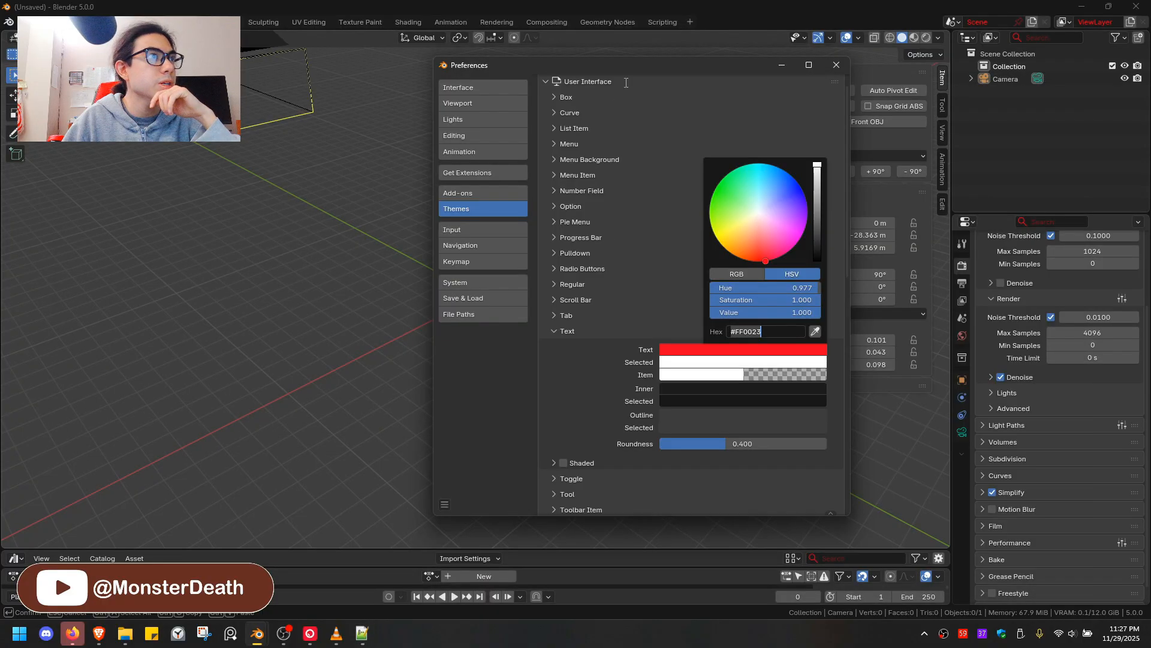
{"action": "left_click", "coordinate": [847, 276]}
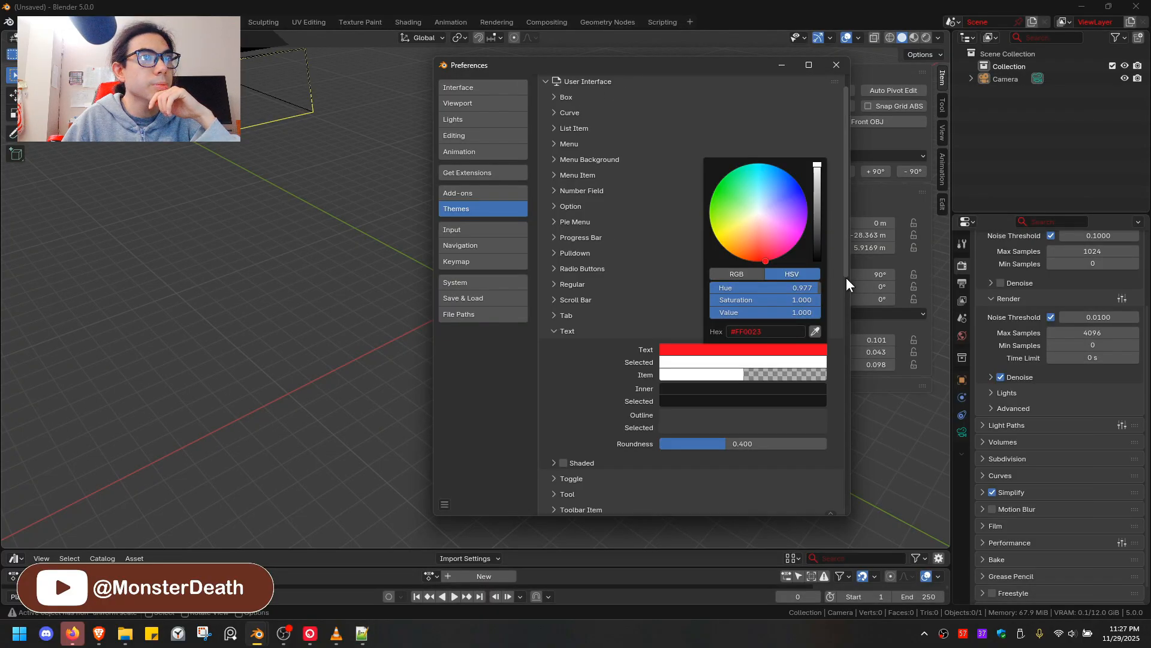
{"action": "scroll", "coordinate": [847, 178], "scroll_direction": "up", "scroll_amount": 2}
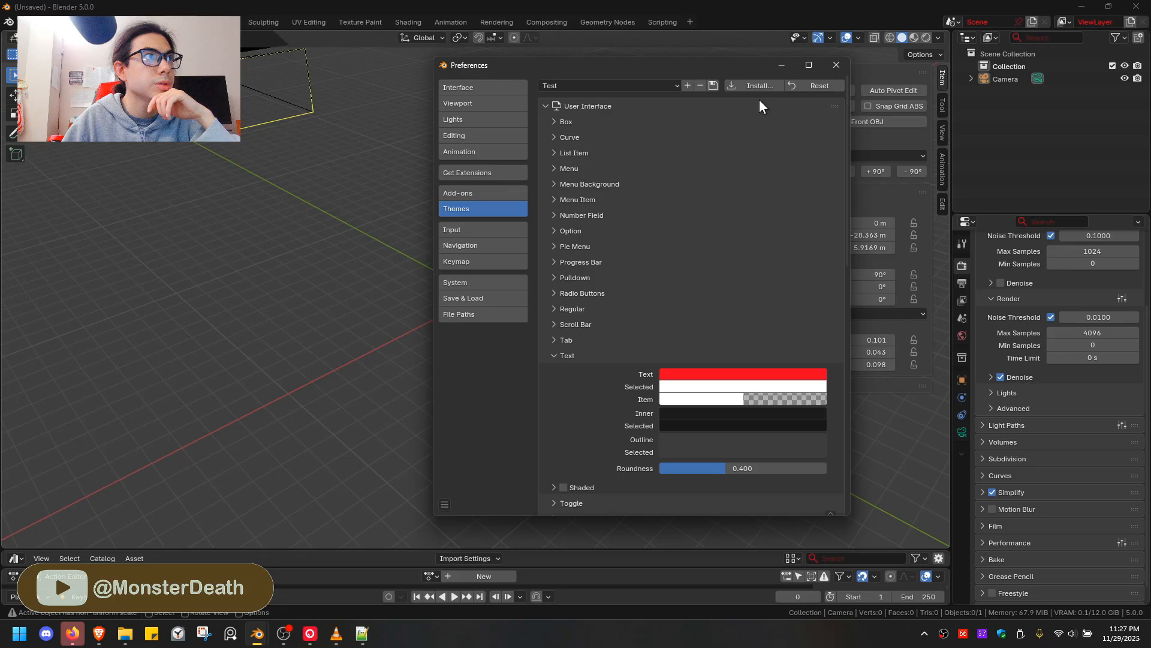
{"action": "left_click", "coordinate": [620, 85]}
{"action": "left_click", "coordinate": [577, 138]}
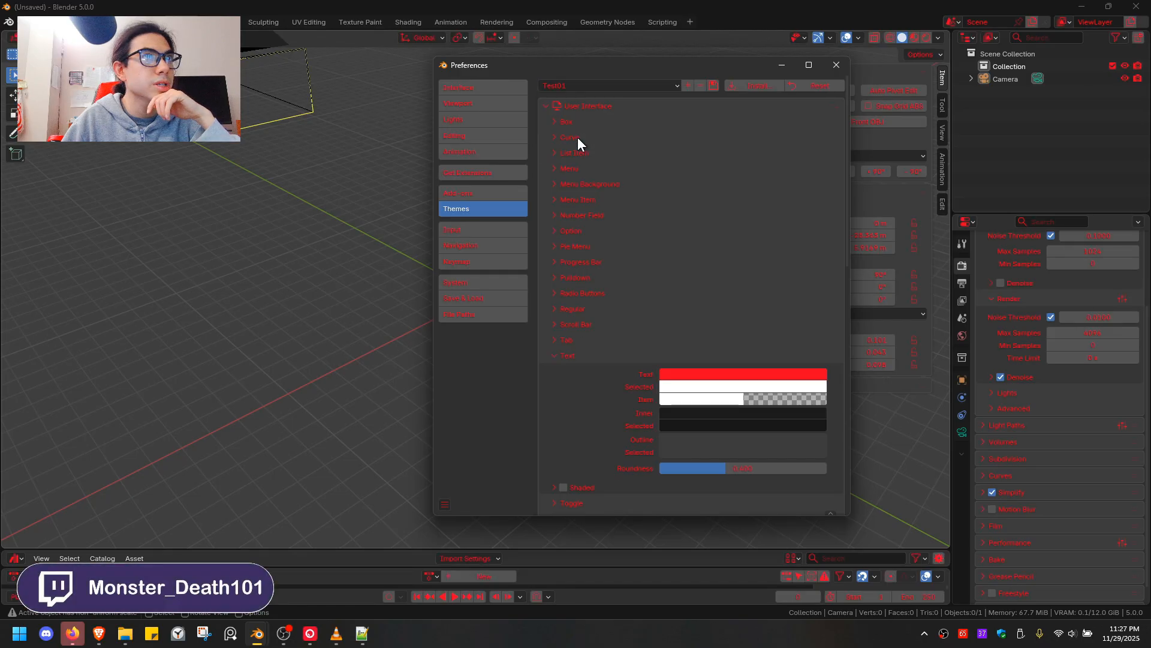
Collapse the Text widget section and look through the theme categories to examine how the replaced text color affects the interface
{"action": "left_click_drag", "start_coordinate": [592, 66], "coordinate": [539, 90]}
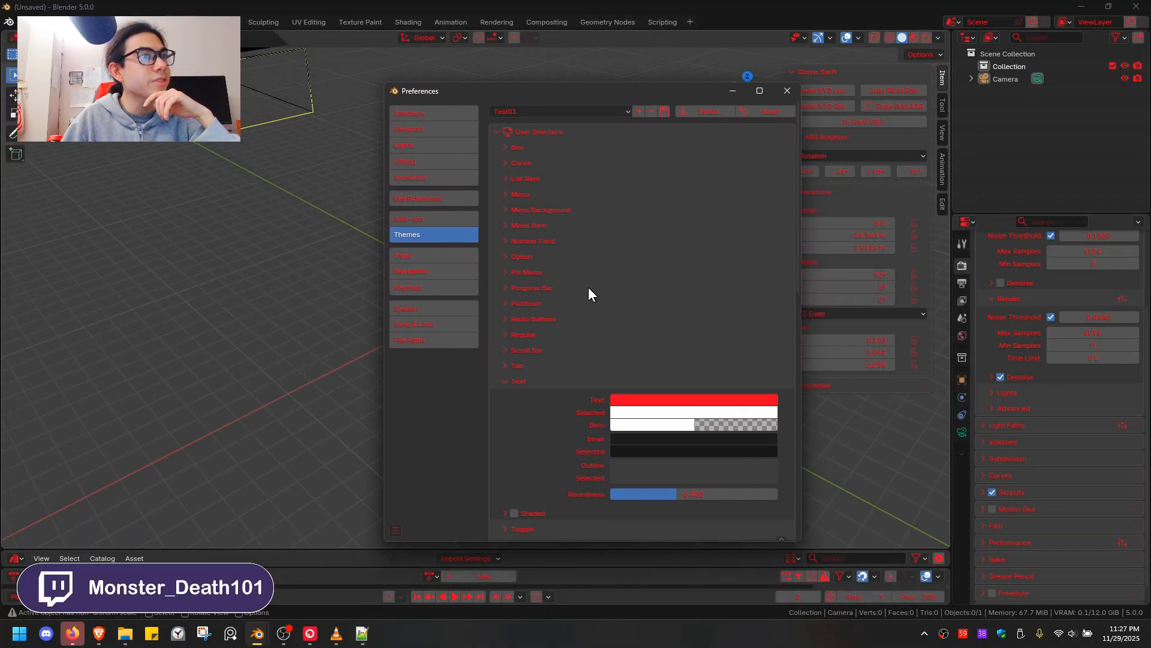
{"action": "scroll", "coordinate": [588, 286], "scroll_direction": "down", "scroll_amount": 8}
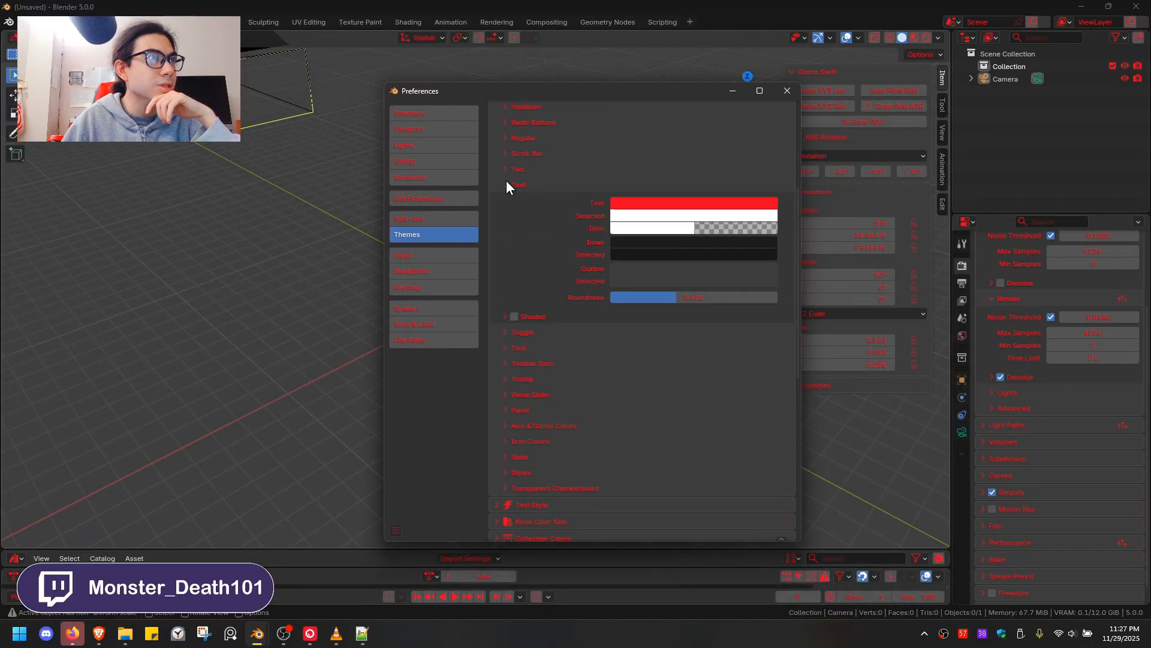
{"action": "left_click", "coordinate": [507, 185]}
{"action": "left_click", "coordinate": [517, 263]}
{"action": "left_click", "coordinate": [521, 259]}
{"action": "scroll", "coordinate": [593, 346], "scroll_direction": "down", "scroll_amount": 5}
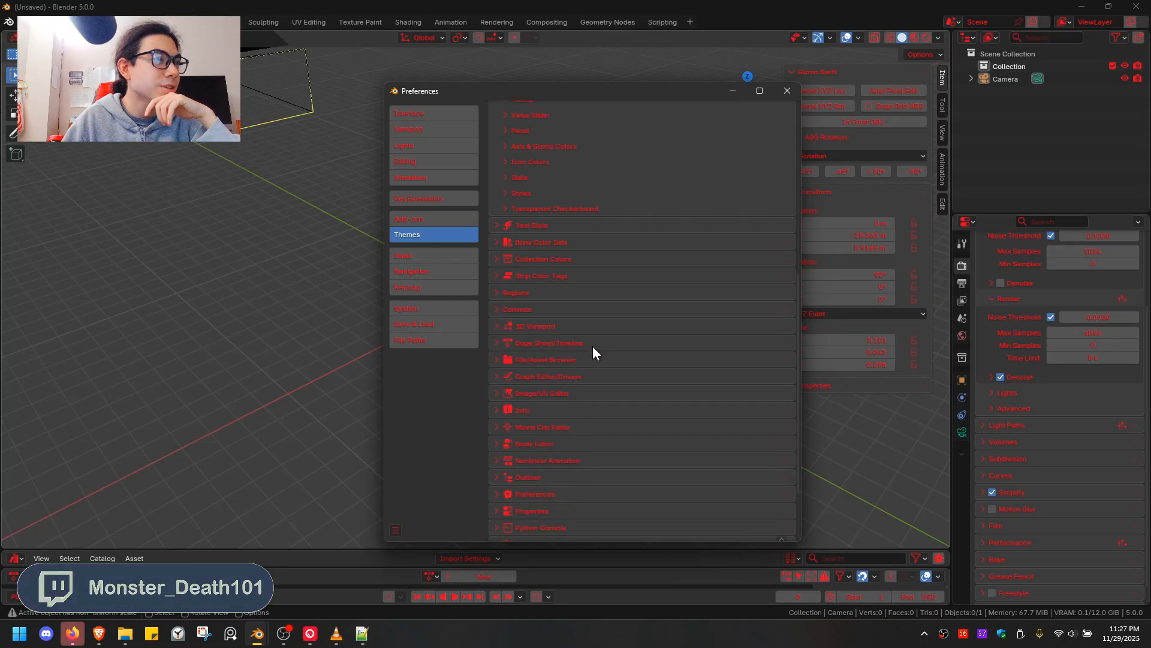
{"action": "scroll", "coordinate": [592, 346], "scroll_direction": "down", "scroll_amount": 3}
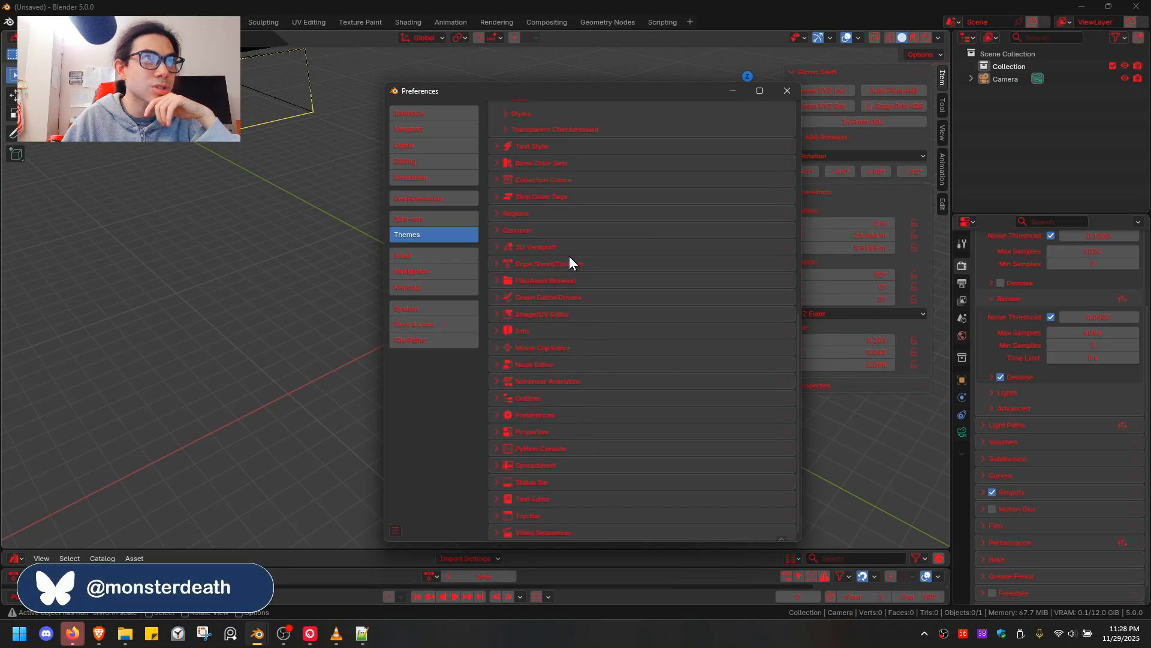
{"action": "left_click", "coordinate": [559, 216]}
{"action": "scroll", "coordinate": [552, 195], "scroll_direction": "up", "scroll_amount": 12}
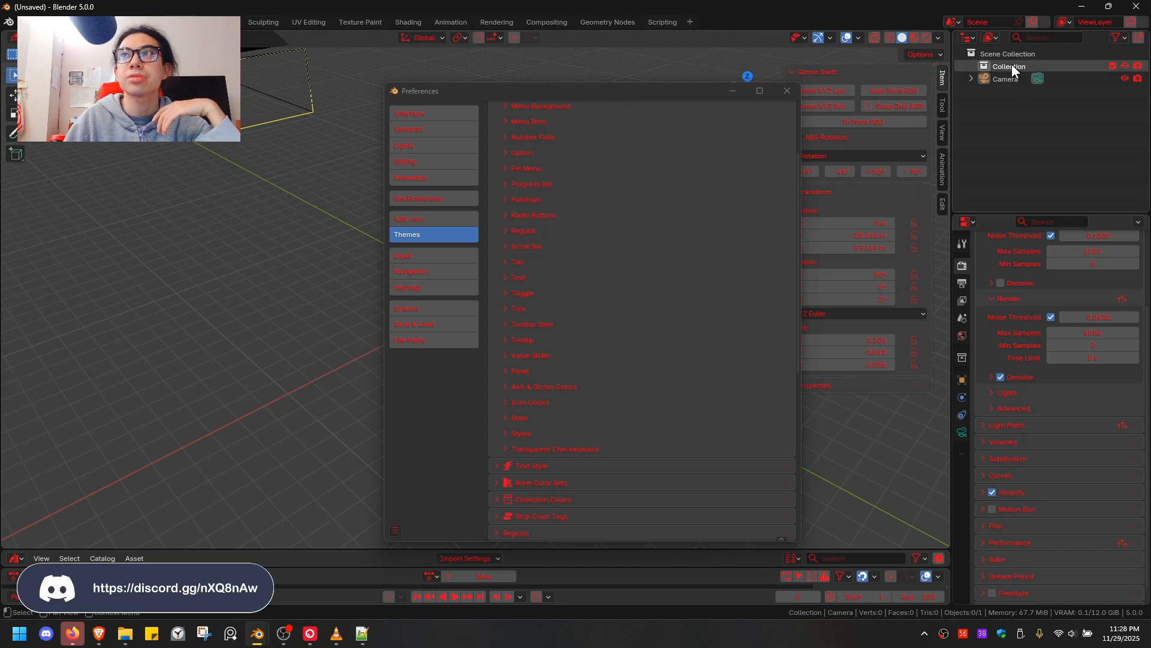
{"action": "scroll", "coordinate": [552, 252], "scroll_direction": "down", "scroll_amount": 10}
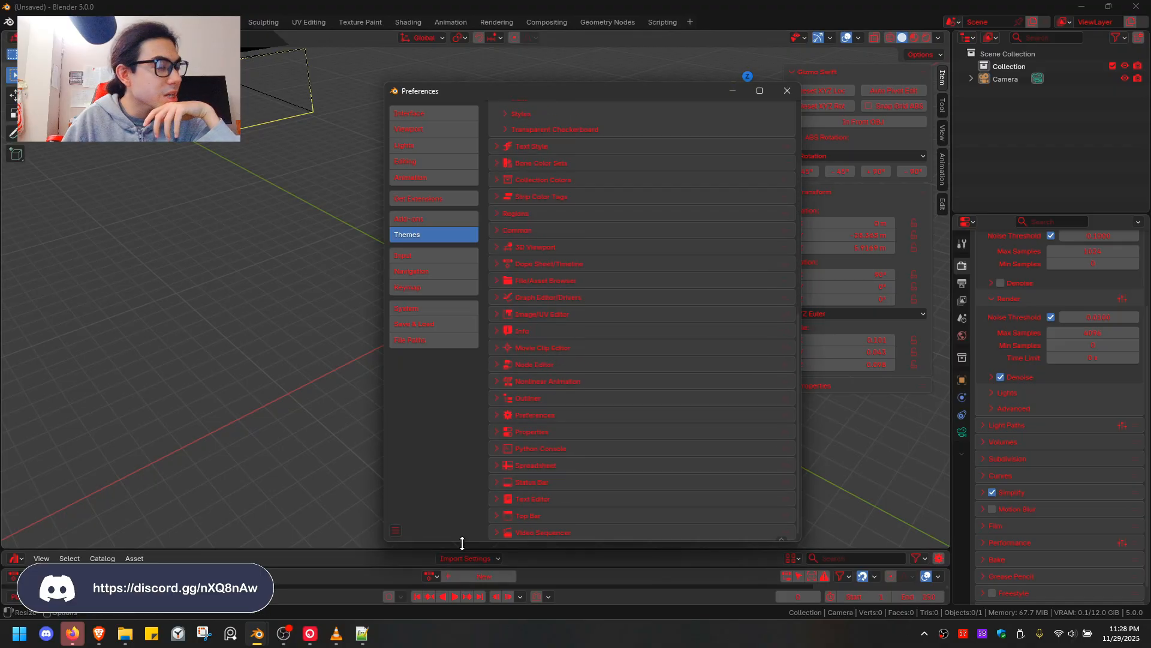
{"action": "scroll", "coordinate": [506, 316], "scroll_direction": "up", "scroll_amount": 10}
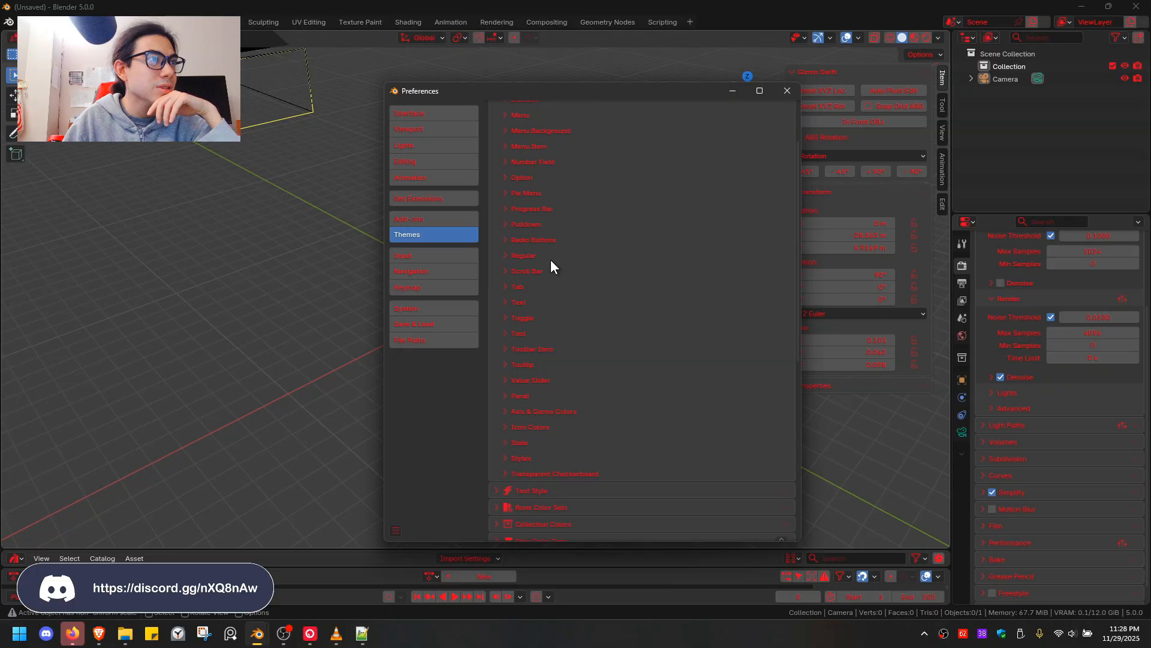
Expand the Radio Buttons, Pulldown, Number Field, Menu Background, Menu, Curve and Box sections to compare their Text colors
{"action": "left_click", "coordinate": [535, 240]}
{"action": "left_click", "coordinate": [540, 224]}
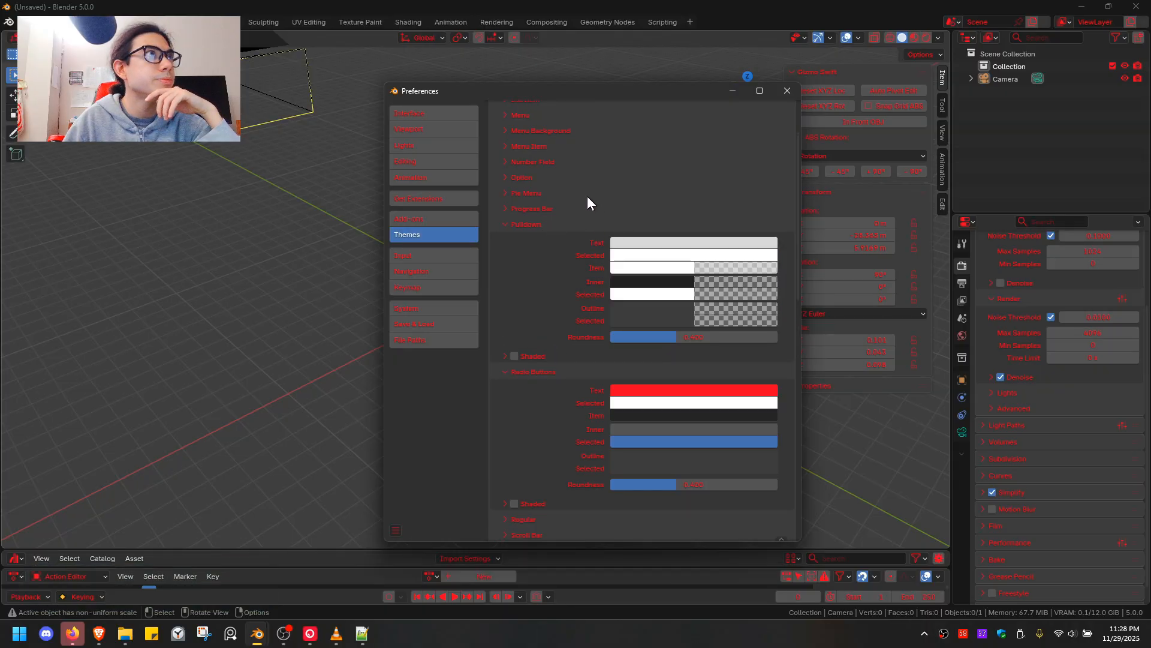
{"action": "left_click", "coordinate": [567, 163]}
{"action": "left_click", "coordinate": [573, 131]}
{"action": "left_click_drag", "start_coordinate": [568, 88], "coordinate": [424, 47]}
{"action": "scroll", "coordinate": [397, 182], "scroll_direction": "up", "scroll_amount": 4}
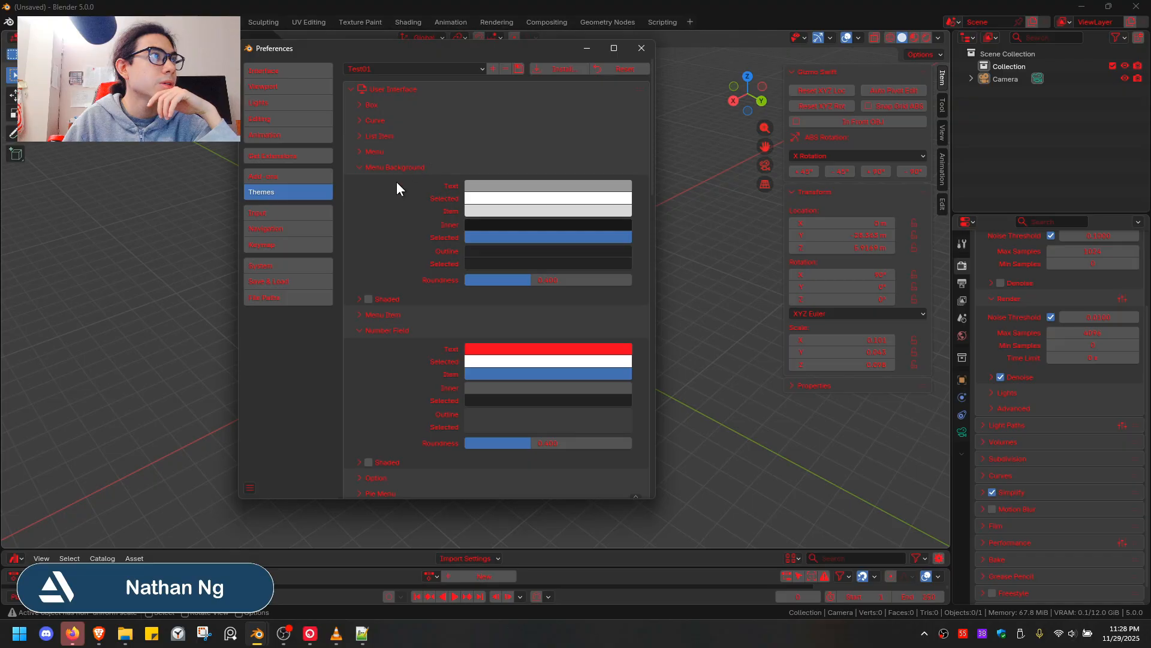
{"action": "left_click", "coordinate": [364, 167]}
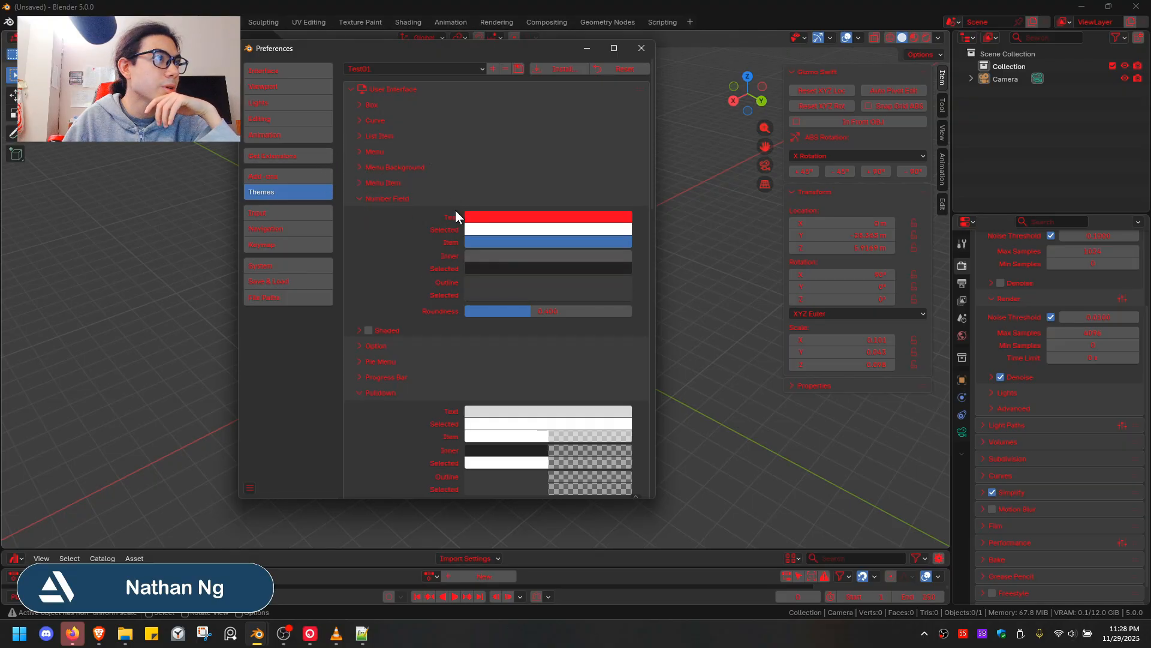
{"action": "left_click", "coordinate": [361, 170]}
{"action": "left_click", "coordinate": [368, 152]}
{"action": "left_click", "coordinate": [369, 121]}
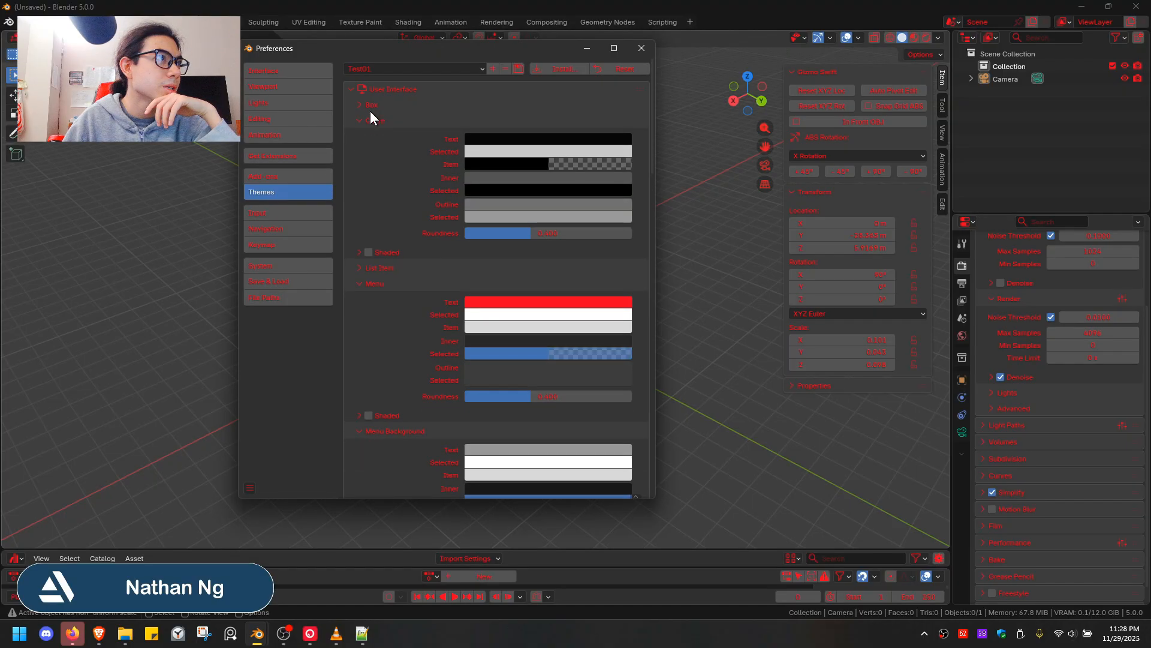
{"action": "left_click", "coordinate": [372, 106]}
{"action": "left_click", "coordinate": [512, 123]}
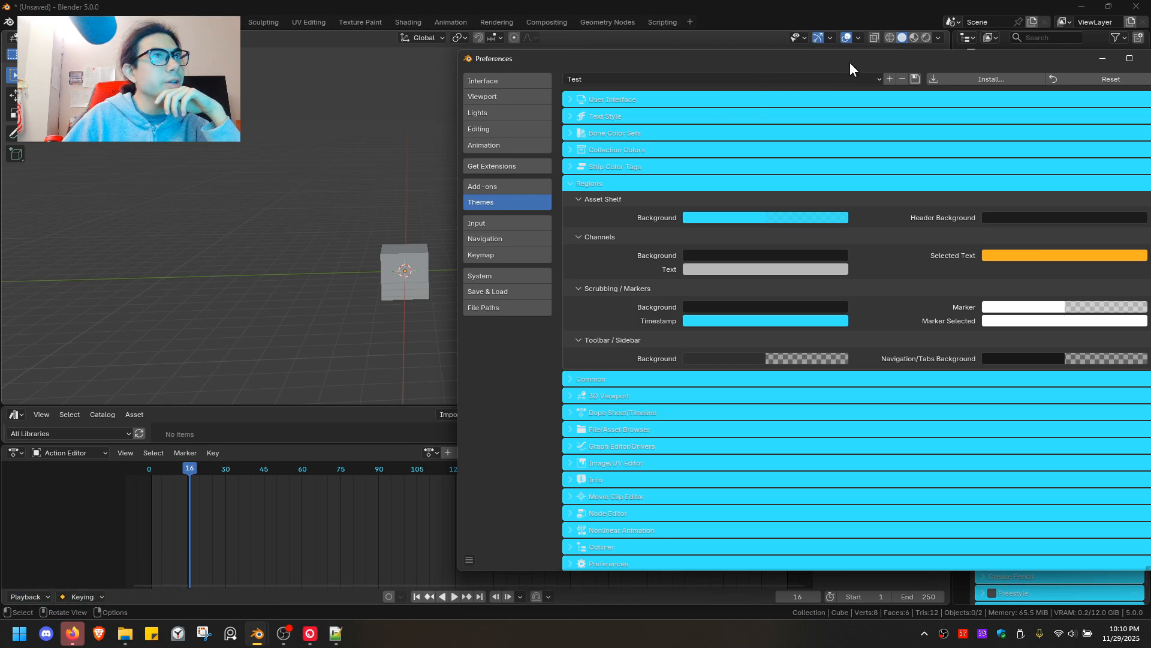
Save the cyan-accented theme as a new preset named v1
{"action": "left_click", "coordinate": [893, 75]}
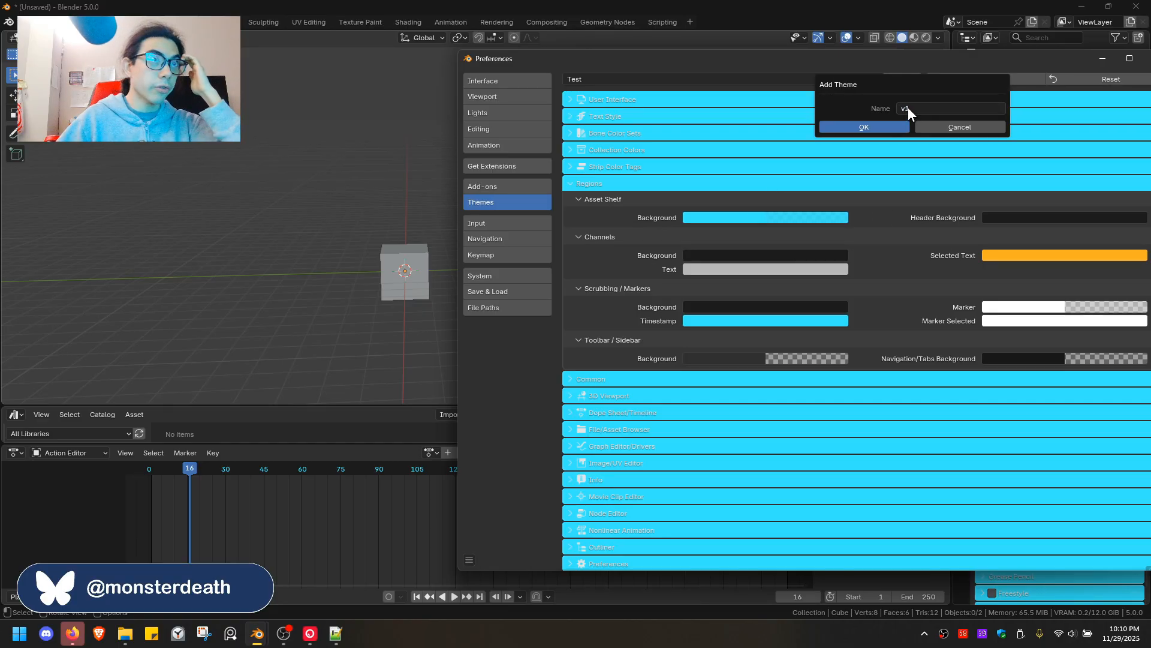
{"action": "key", "text": "Return"}
{"action": "left_click", "coordinate": [916, 108]}
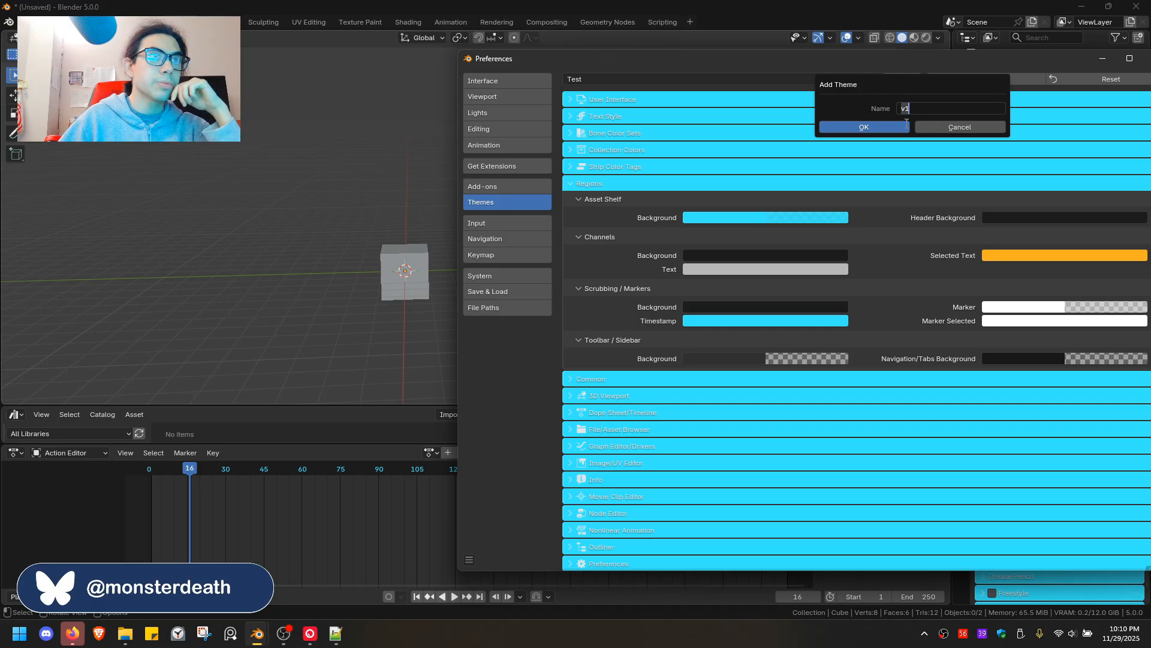
{"action": "left_click", "coordinate": [856, 130]}
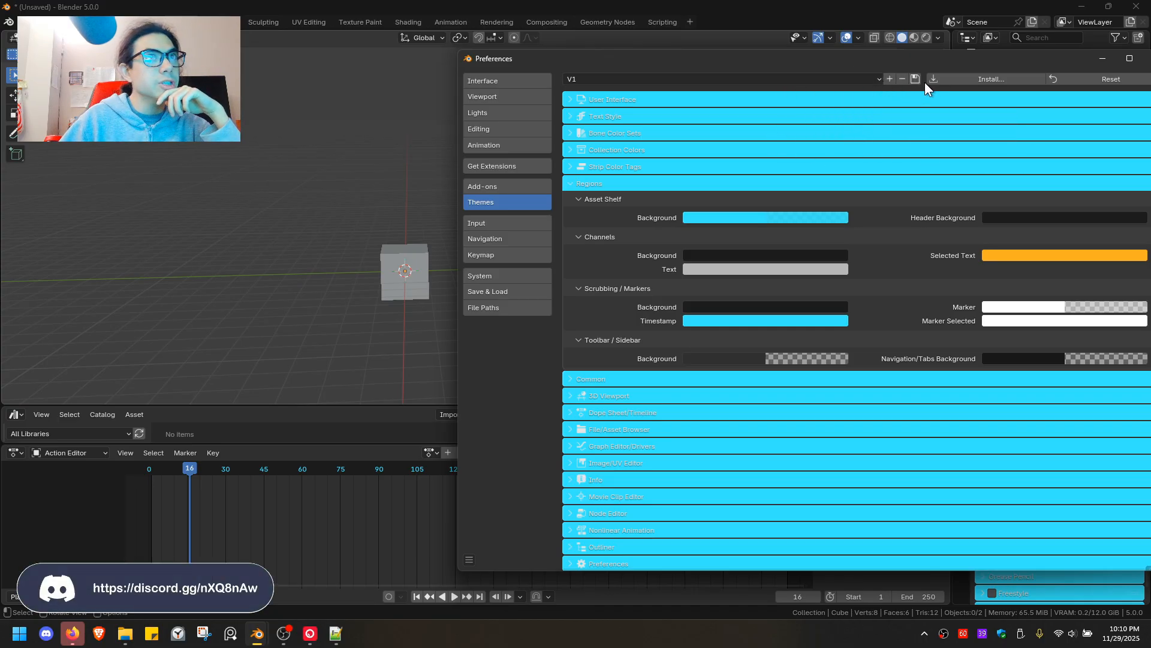
{"action": "left_click", "coordinate": [875, 78]}
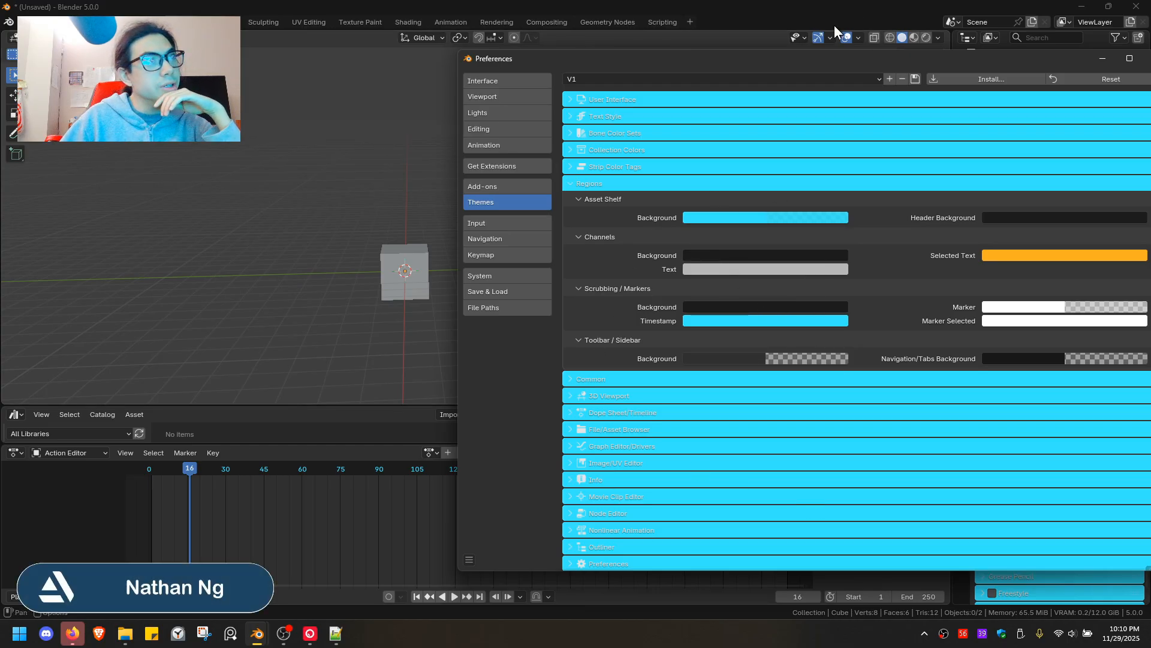
Change the Scrubbing / Markers Background color in the Regions theme settings to dark teal
{"action": "left_click_drag", "start_coordinate": [734, 59], "coordinate": [499, 66]}
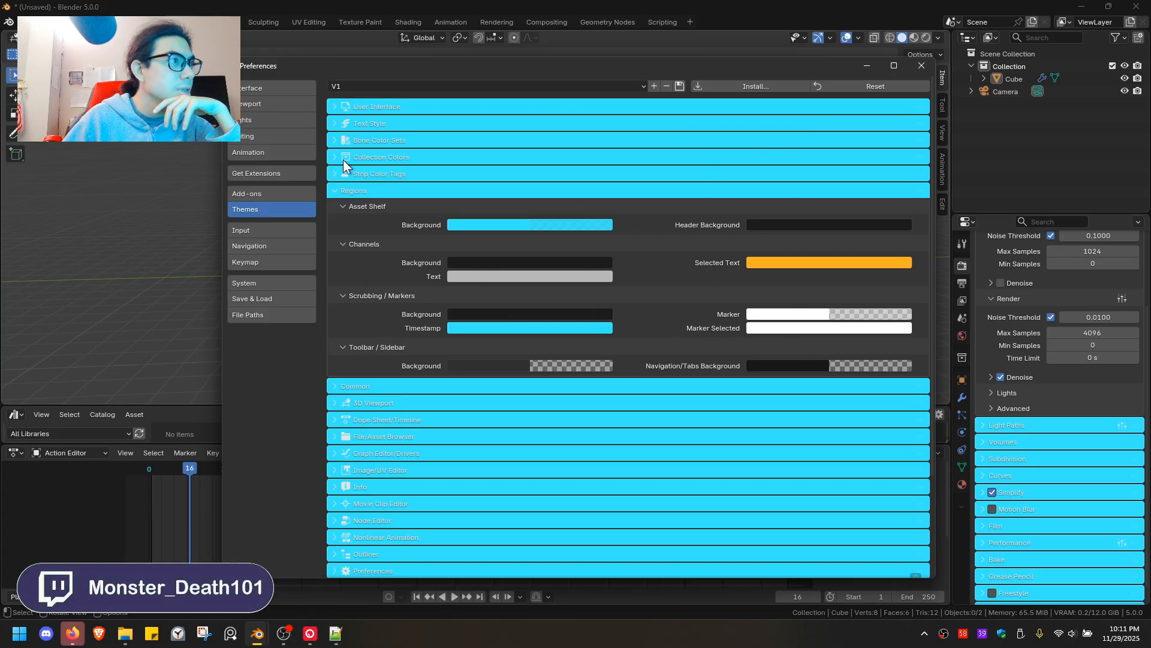
{"action": "left_click_drag", "start_coordinate": [449, 68], "coordinate": [659, 48]}
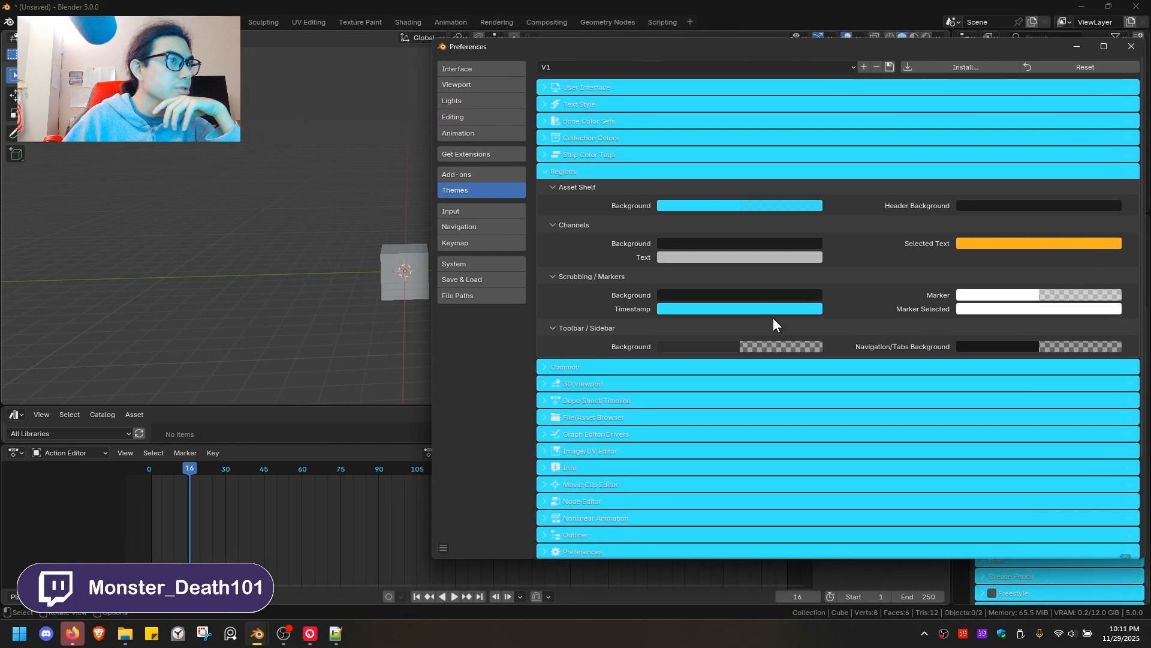
{"action": "left_click", "coordinate": [697, 294]}
{"action": "mouse_move", "coordinate": [770, 181]}
{"action": "left_mouse_down"}
{"action": "mouse_move", "coordinate": [770, 137]}
{"action": "mouse_move", "coordinate": [771, 165]}
{"action": "mouse_move", "coordinate": [771, 139]}
{"action": "mouse_move", "coordinate": [771, 153]}
{"action": "mouse_move", "coordinate": [741, 137]}
{"action": "mouse_move", "coordinate": [740, 108]}
{"action": "mouse_move", "coordinate": [745, 175]}
{"action": "mouse_move", "coordinate": [689, 103]}
{"action": "mouse_move", "coordinate": [716, 96]}
{"action": "left_mouse_up"}
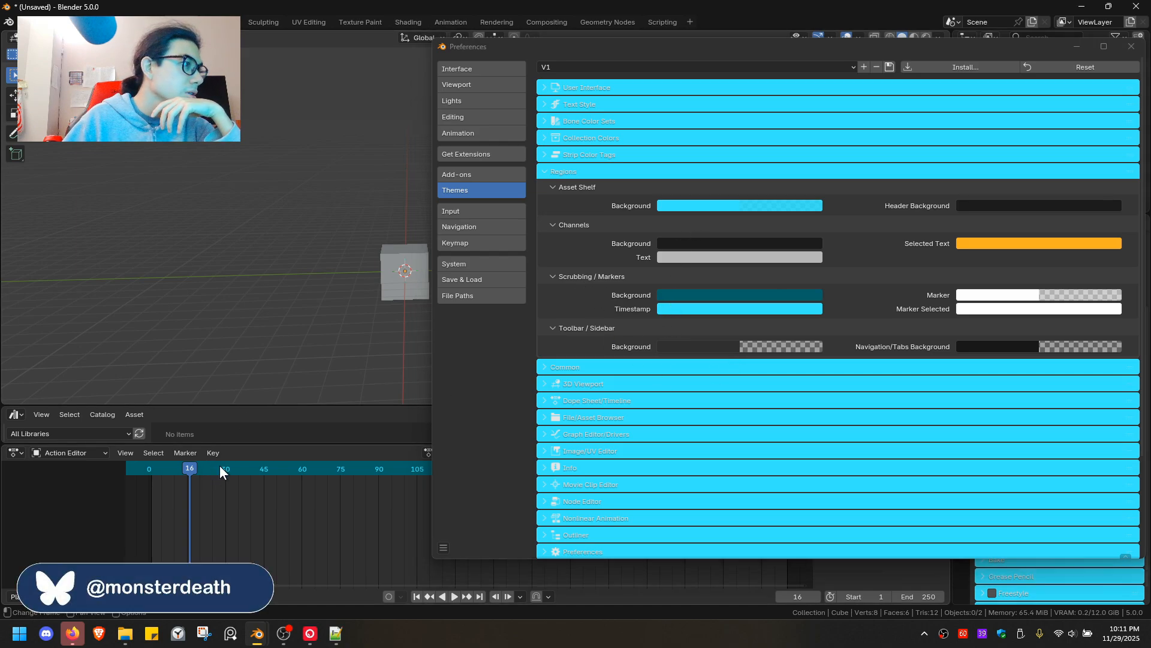
Enlarge the sculpting asset shelf, view its catalog options, and change the Asset Shelf Background color to pale lavender
{"action": "left_click", "coordinate": [673, 207]}
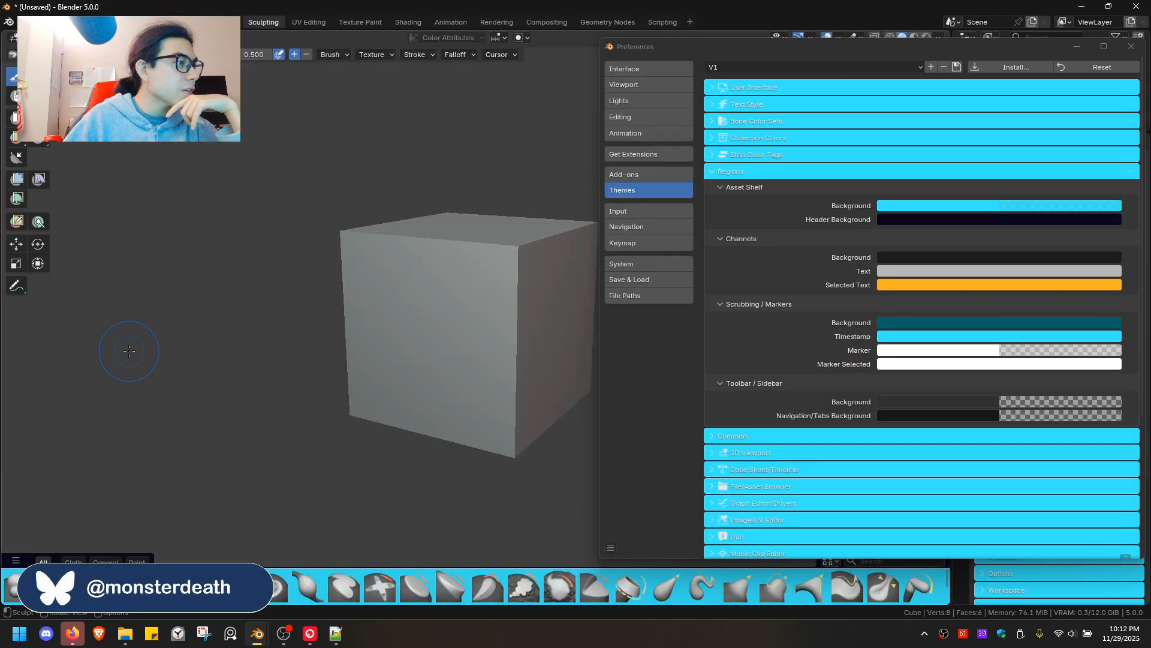
{"action": "left_click_drag", "start_coordinate": [174, 565], "coordinate": [173, 315]}
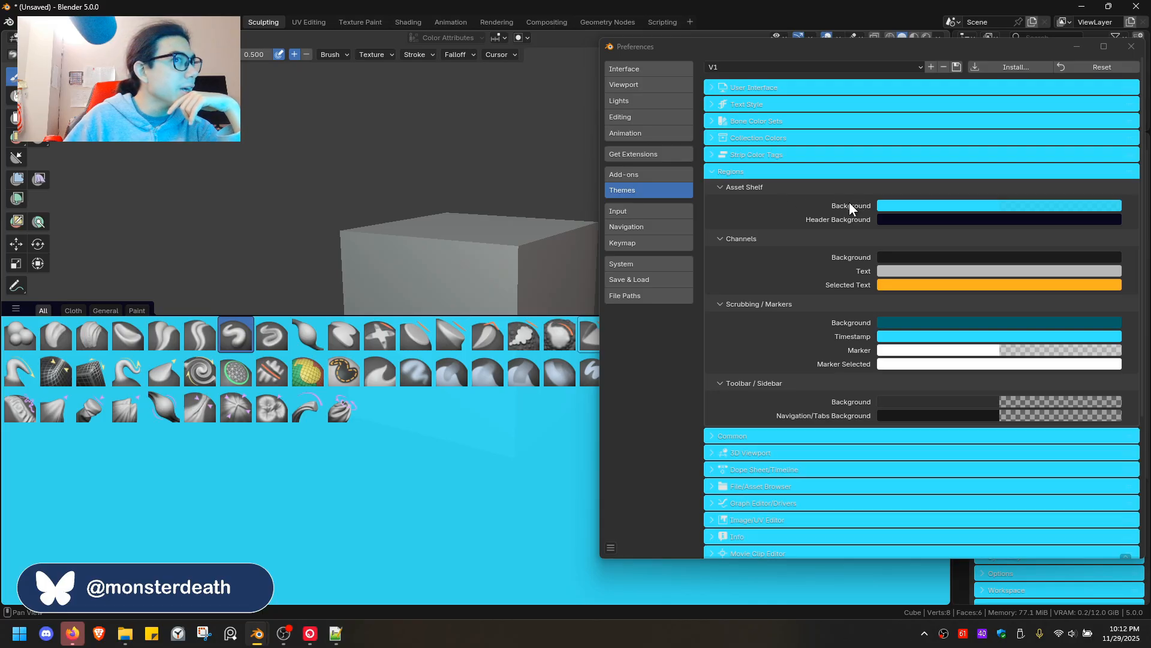
{"action": "left_click", "coordinate": [16, 309]}
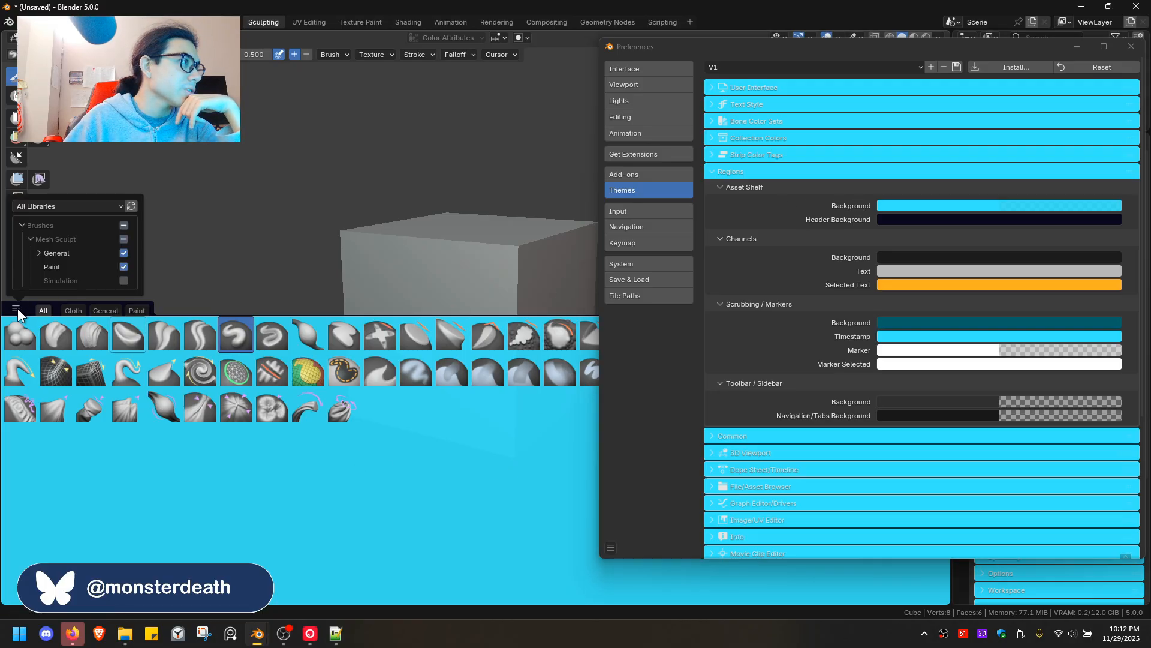
{"action": "left_click", "coordinate": [910, 206]}
{"action": "left_click_drag", "start_coordinate": [1058, 296], "coordinate": [1063, 259]}
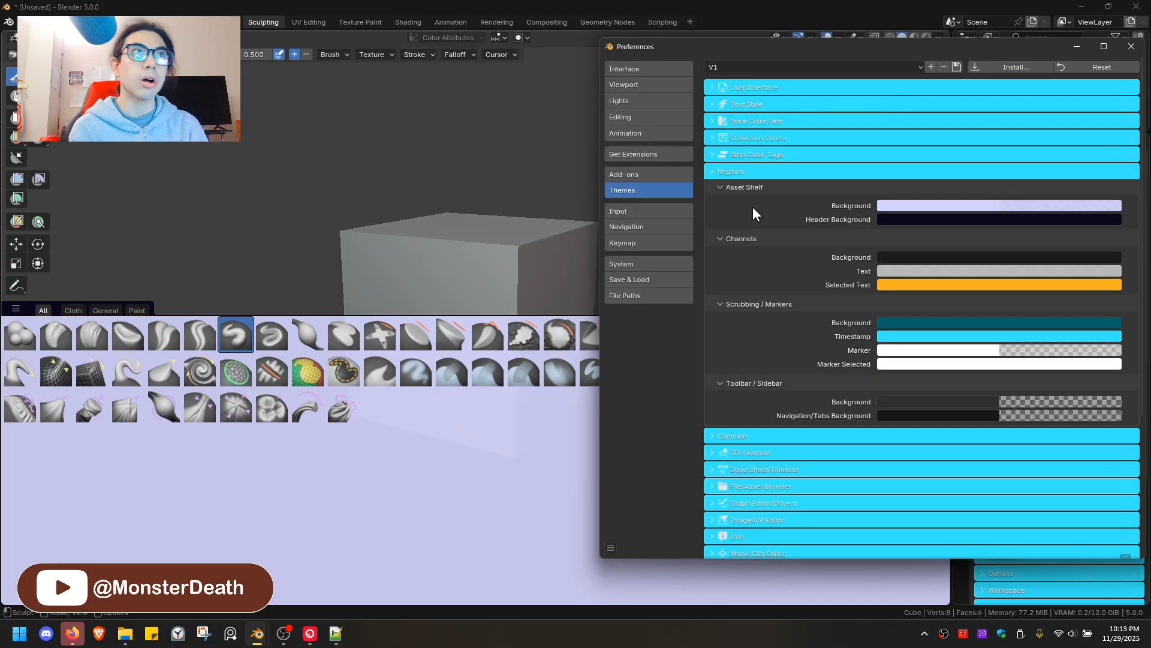
Preview the Blender Light theme preset and switch the interface to Blender Dark
{"action": "left_click", "coordinate": [727, 67]}
{"action": "left_click", "coordinate": [743, 93]}
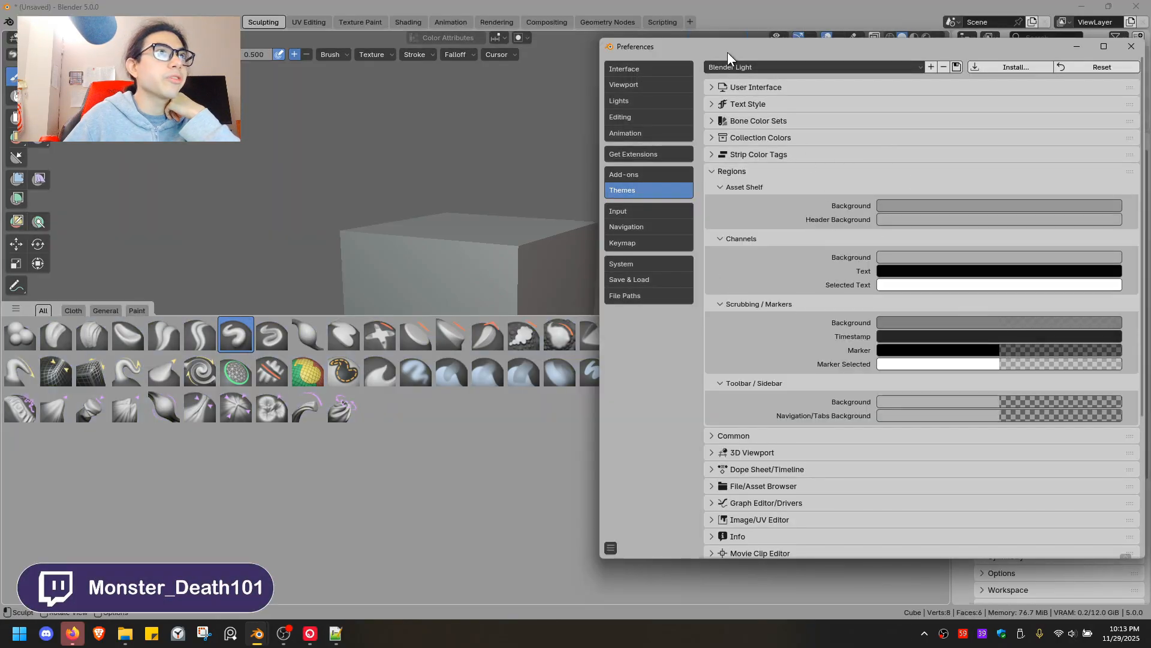
{"action": "left_click", "coordinate": [739, 64]}
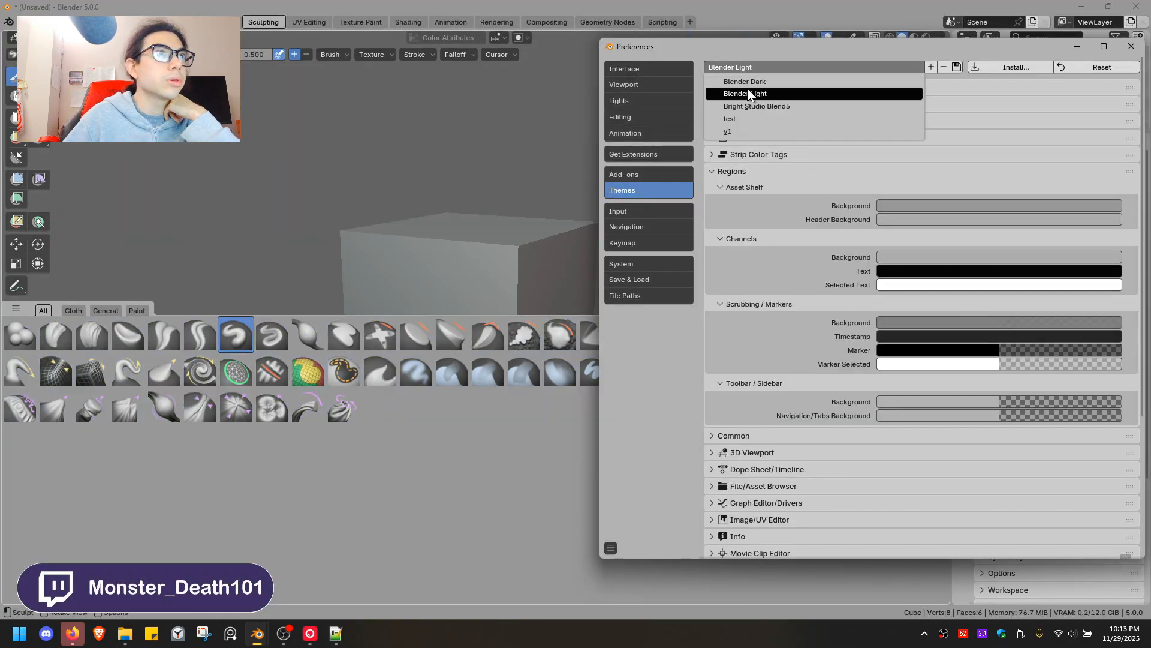
{"action": "left_click", "coordinate": [742, 82]}
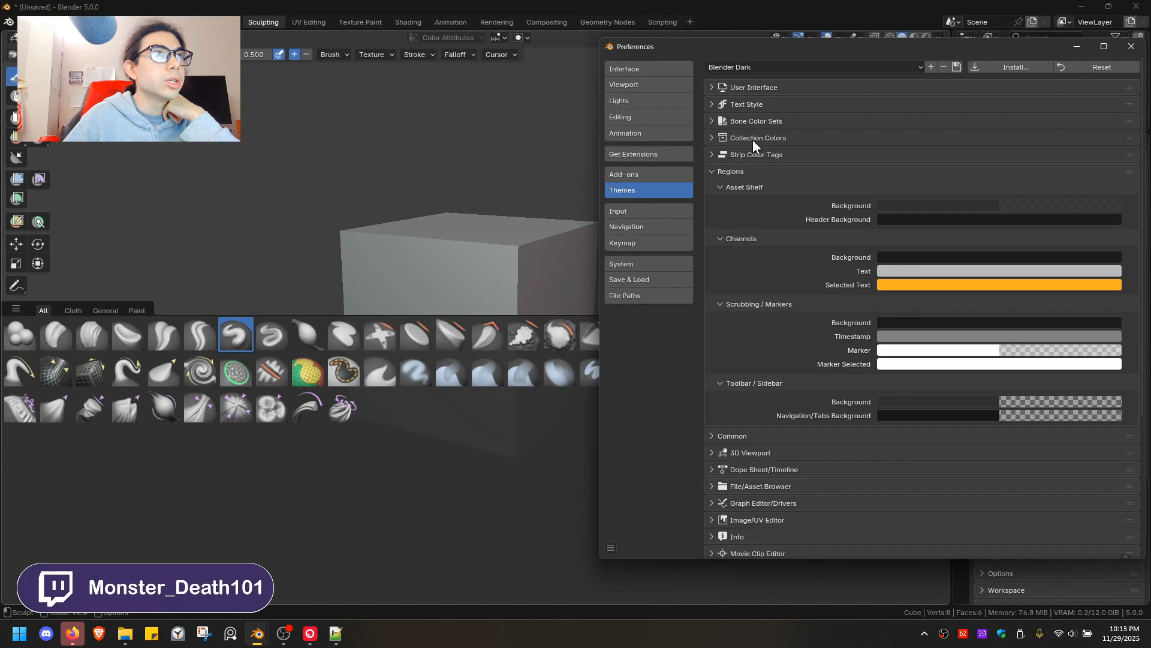
Switch to test.xml in Notepad++ and look through the theme's user interface color entries
{"action": "left_click", "coordinate": [756, 67]}
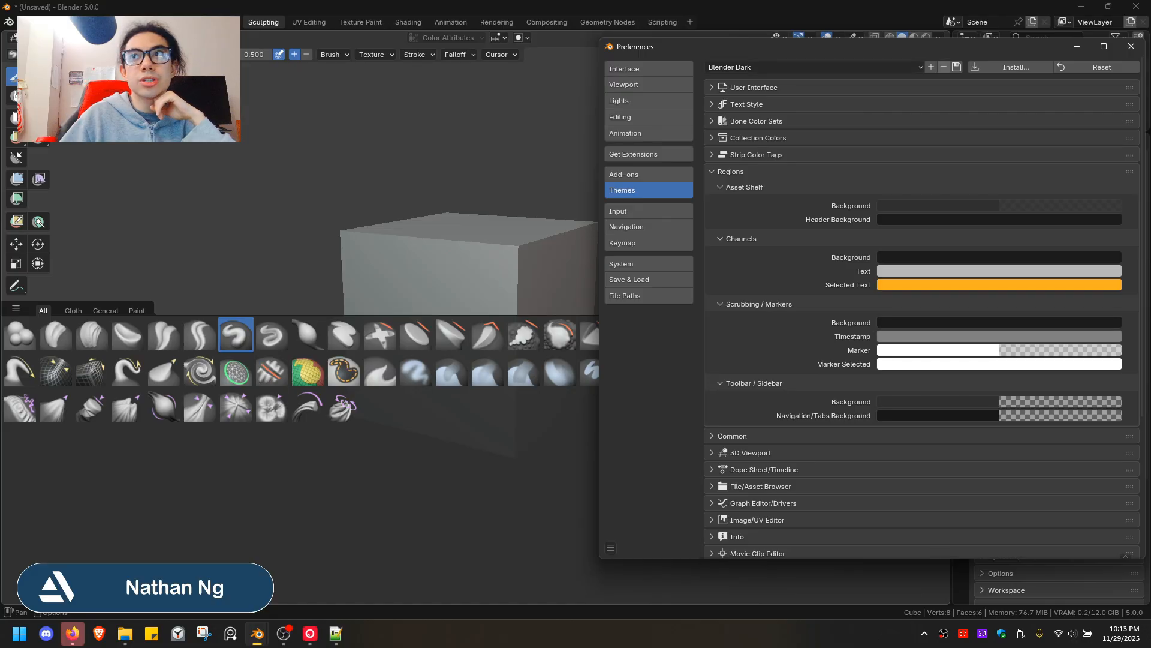
{"action": "left_click_drag", "start_coordinate": [1150, 162], "coordinate": [636, 88]}
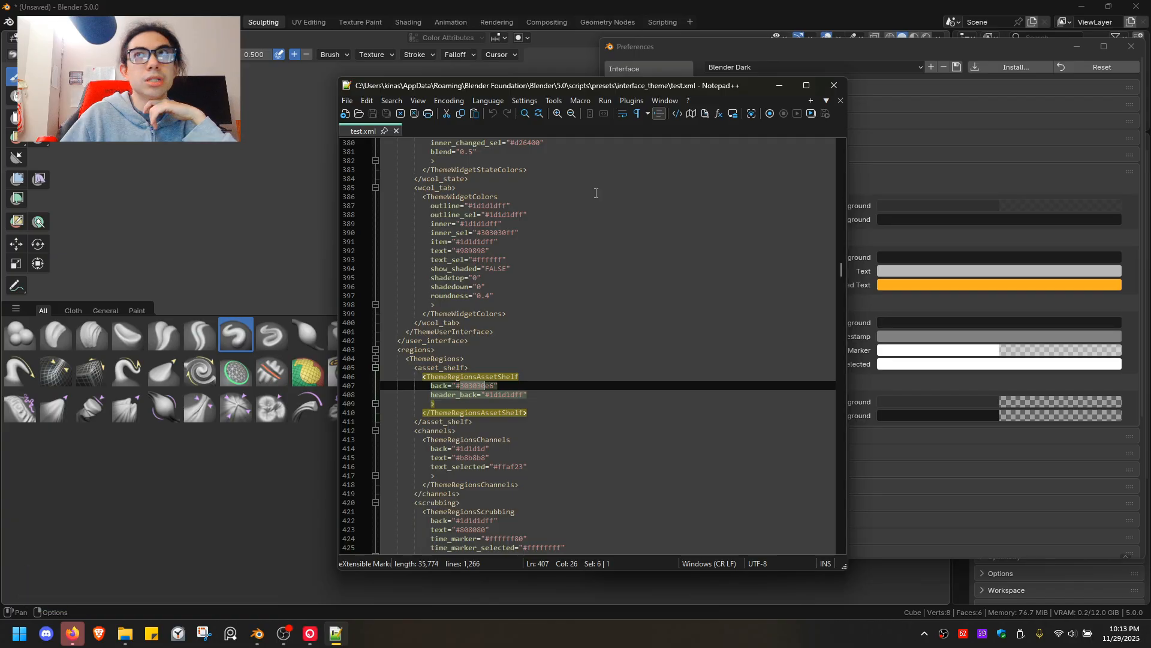
{"action": "scroll", "coordinate": [507, 303], "scroll_direction": "up", "scroll_amount": 13}
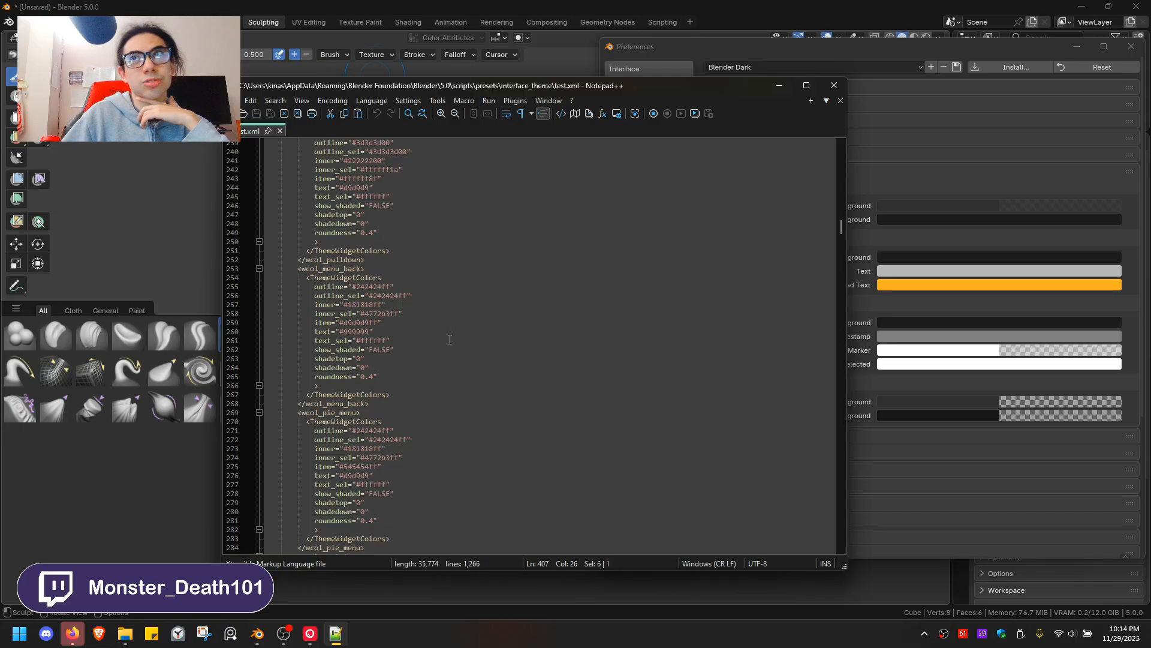
{"action": "scroll", "coordinate": [643, 257], "scroll_direction": "up", "scroll_amount": 20}
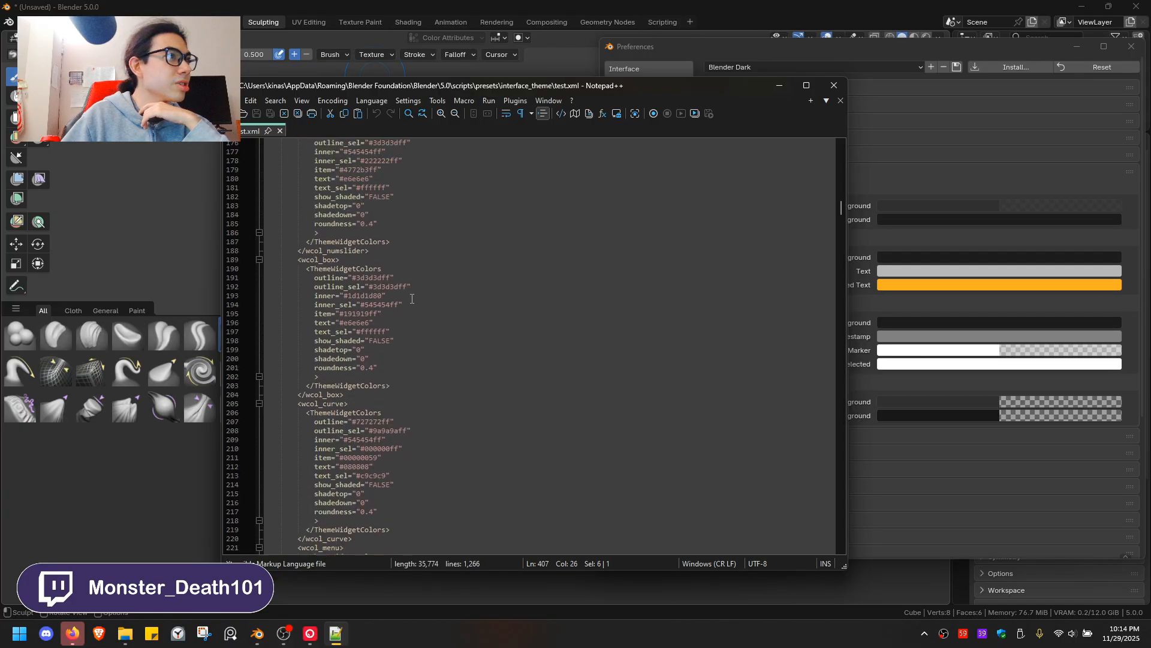
{"action": "scroll", "coordinate": [413, 301], "scroll_direction": "up", "scroll_amount": 7}
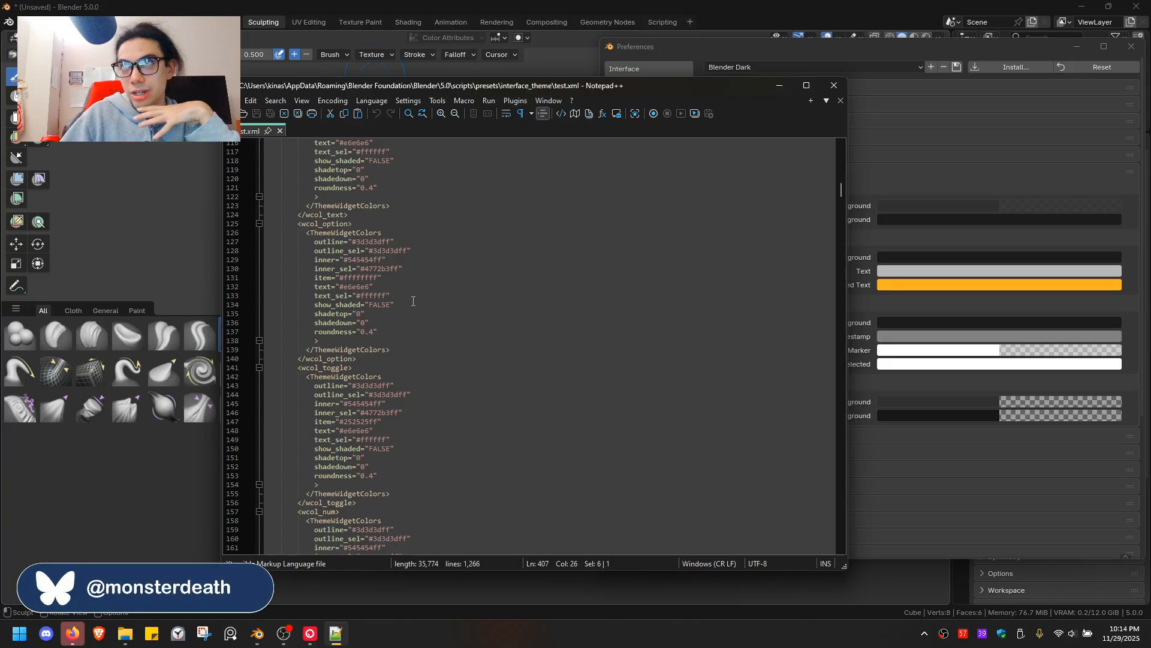
{"action": "scroll", "coordinate": [437, 280], "scroll_direction": "up", "scroll_amount": 20}
{"action": "scroll", "coordinate": [380, 259], "scroll_direction": "up", "scroll_amount": 5}
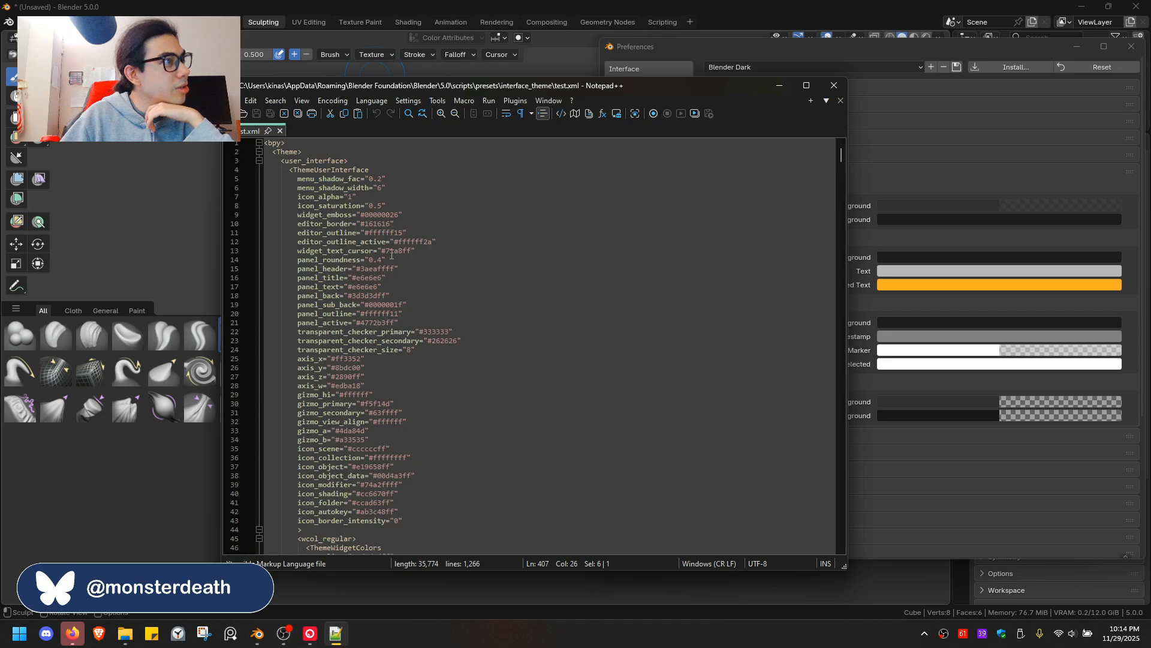
{"action": "scroll", "coordinate": [356, 175], "scroll_direction": "down", "scroll_amount": 20}
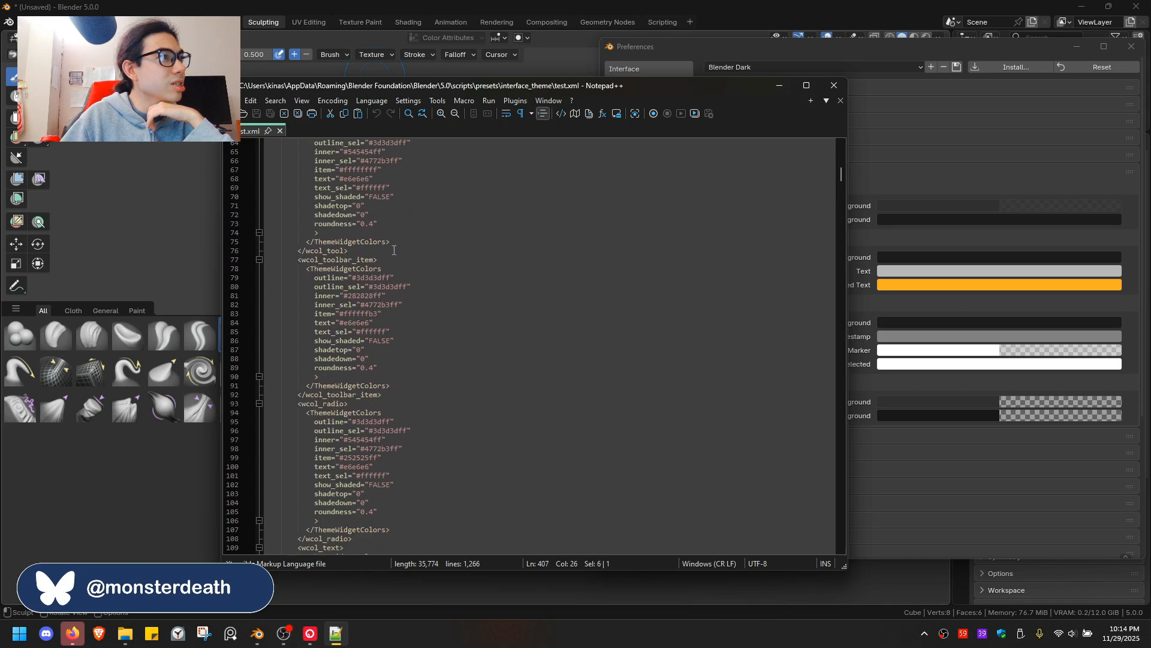
Highlight the text_sel hex code in the wcol_tool block to see where the same color is used
{"action": "left_click", "coordinate": [415, 180]}
{"action": "left_click", "coordinate": [426, 188]}
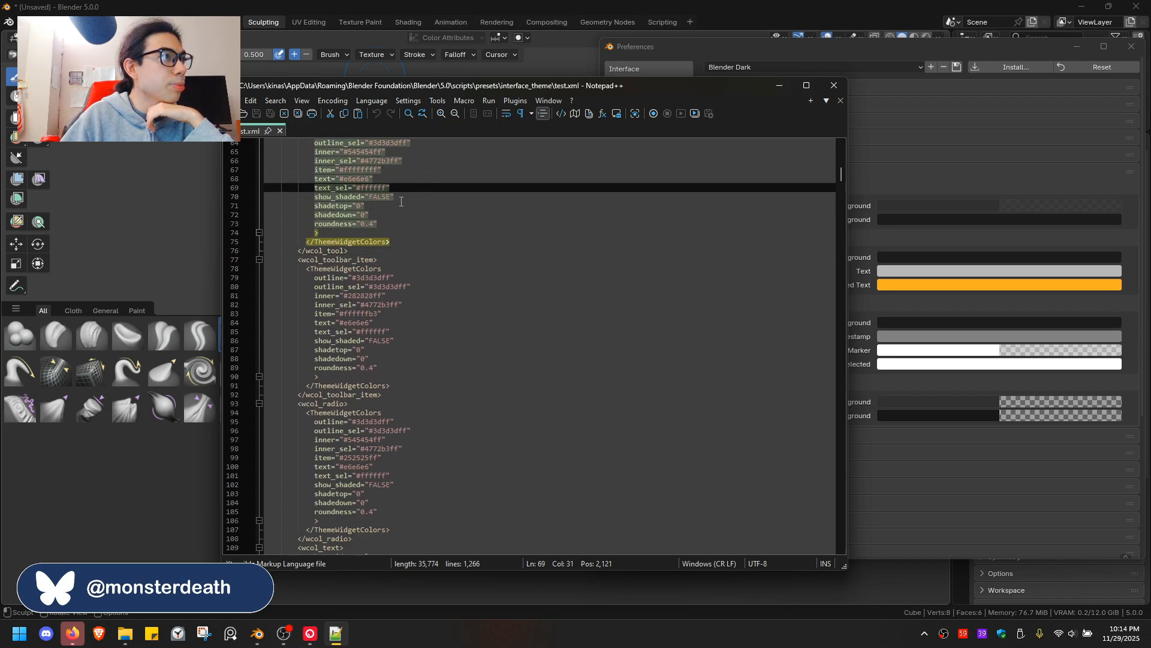
{"action": "left_click", "coordinate": [402, 202]}
{"action": "left_click", "coordinate": [389, 188]}
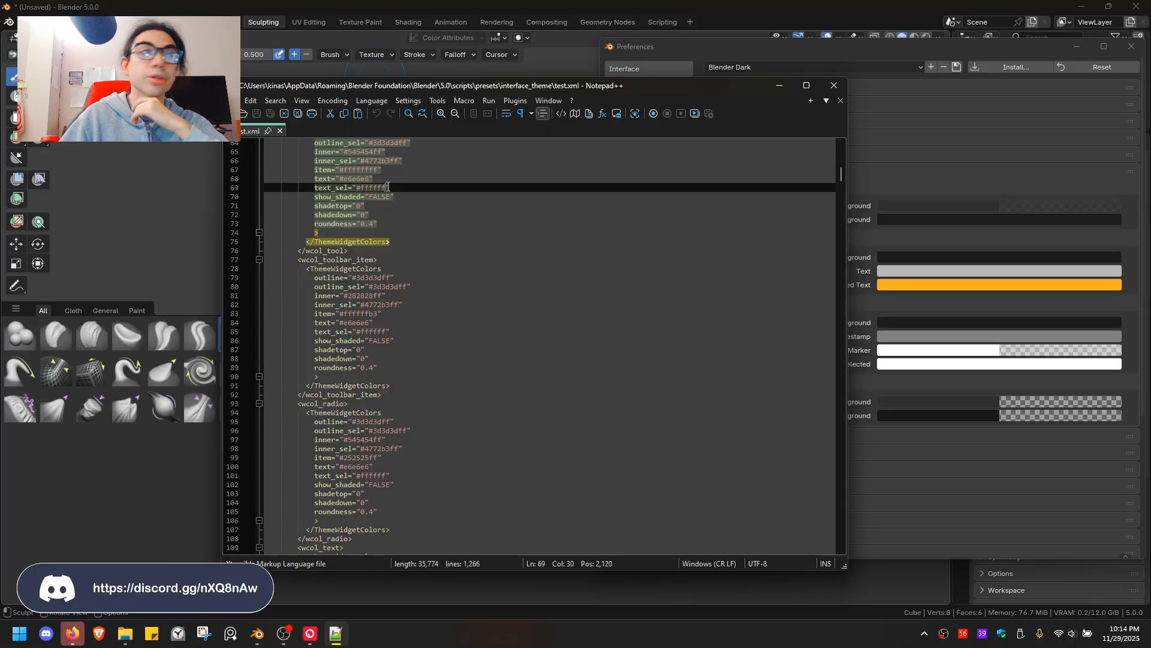
{"action": "left_click_drag", "start_coordinate": [388, 188], "coordinate": [360, 188]}
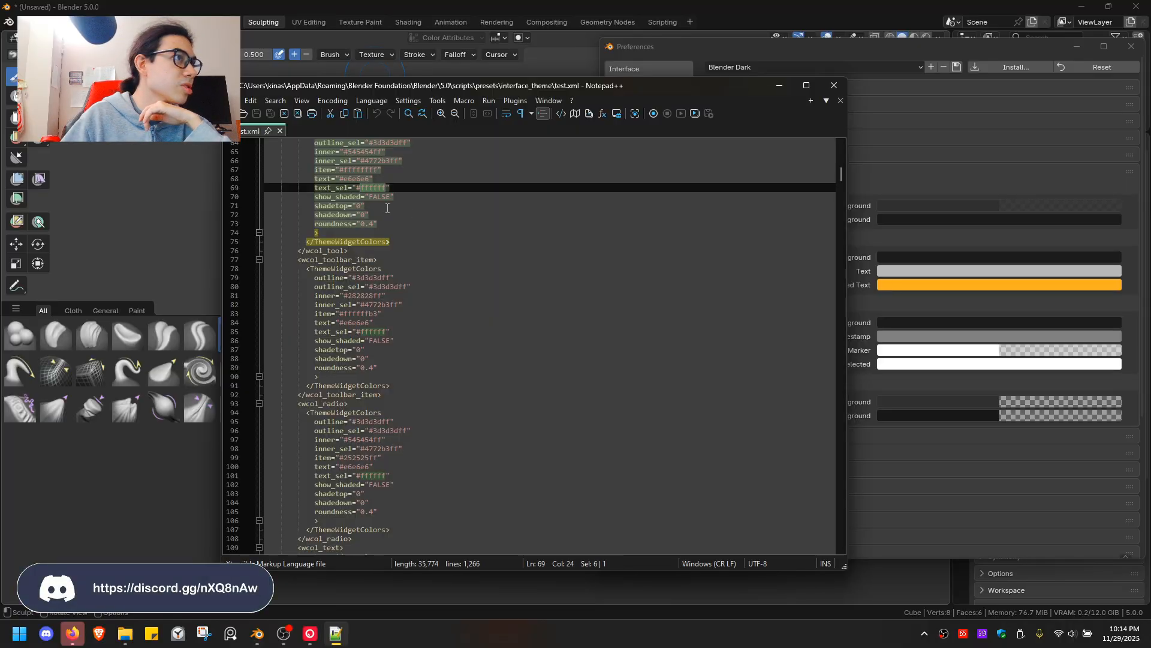
{"action": "left_click", "coordinate": [389, 189]}
Try to set the icon_folder color in the theme's user interface section to #0000000
{"action": "scroll", "coordinate": [391, 227], "scroll_direction": "up", "scroll_amount": 20}
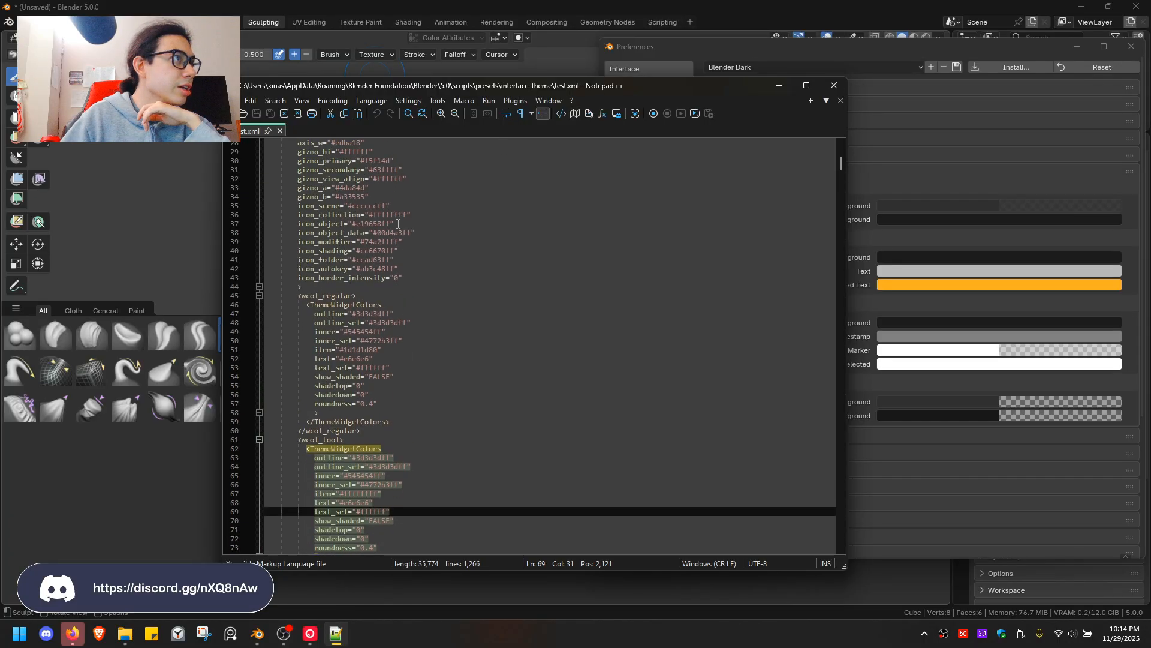
{"action": "scroll", "coordinate": [391, 227], "scroll_direction": "up", "scroll_amount": 1}
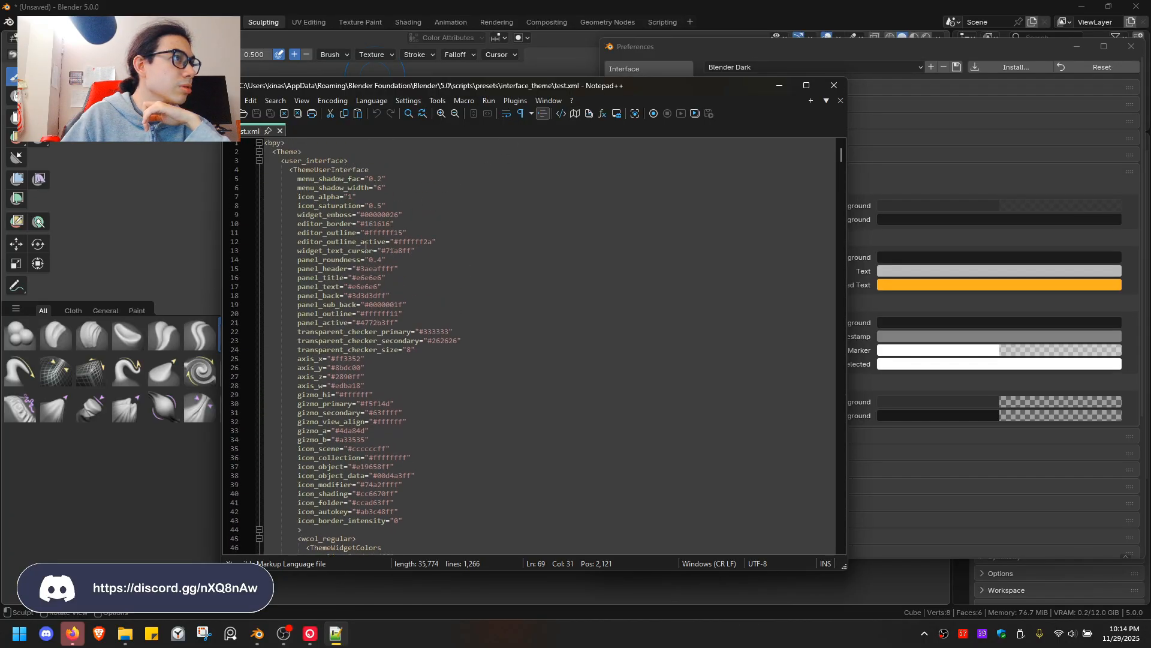
{"action": "scroll", "coordinate": [367, 246], "scroll_direction": "down", "scroll_amount": 7}
{"action": "left_click", "coordinate": [394, 305]}
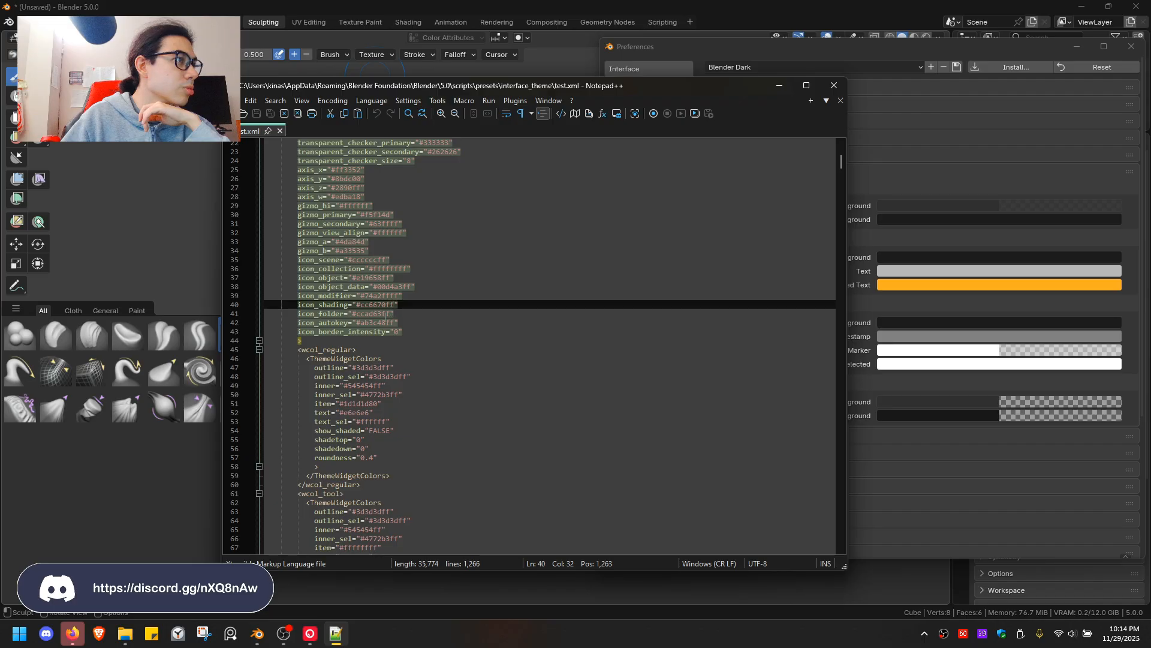
{"action": "left_click", "coordinate": [384, 313]}
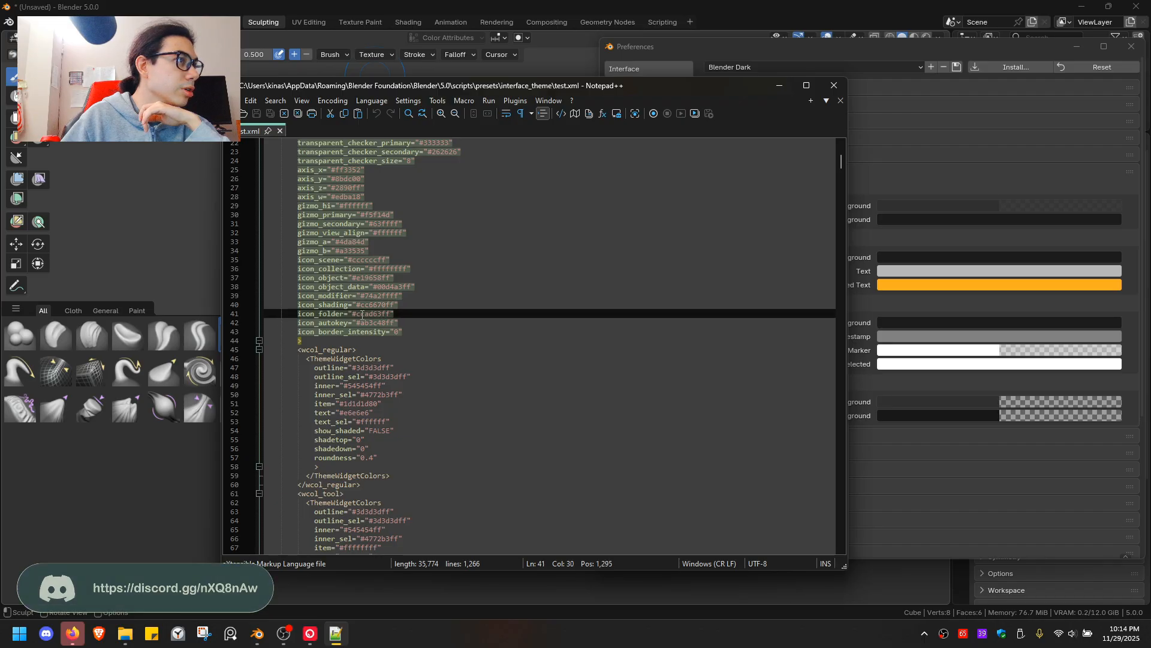
{"action": "double_click", "coordinate": [362, 314]}
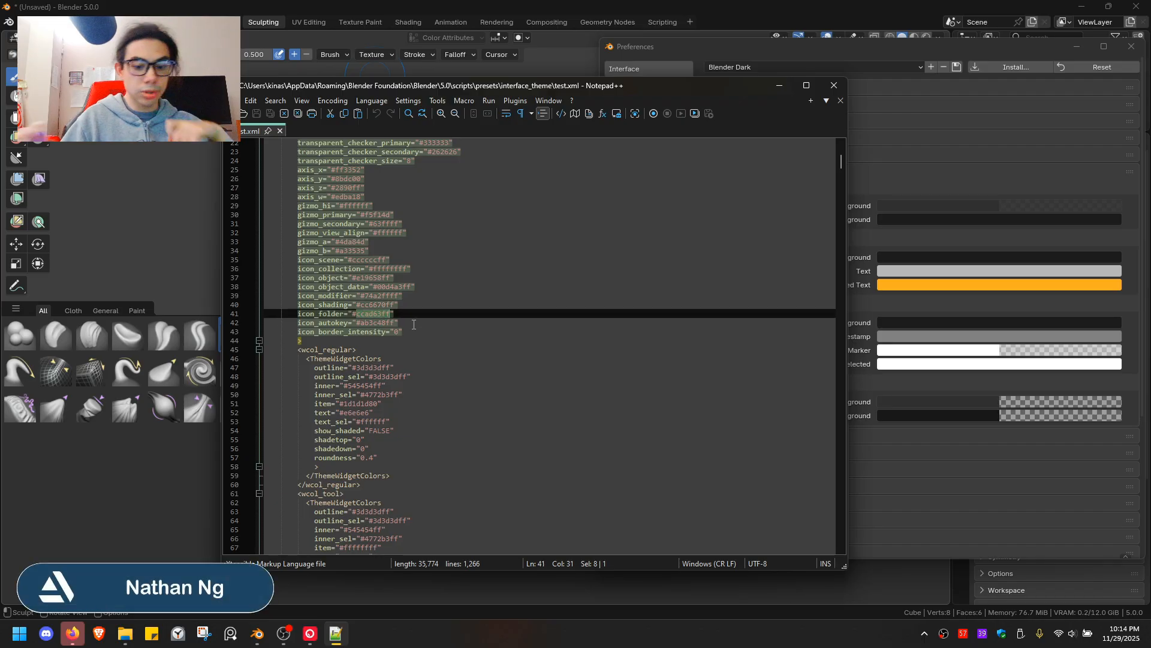
{"action": "type", "text": "ffffff"}
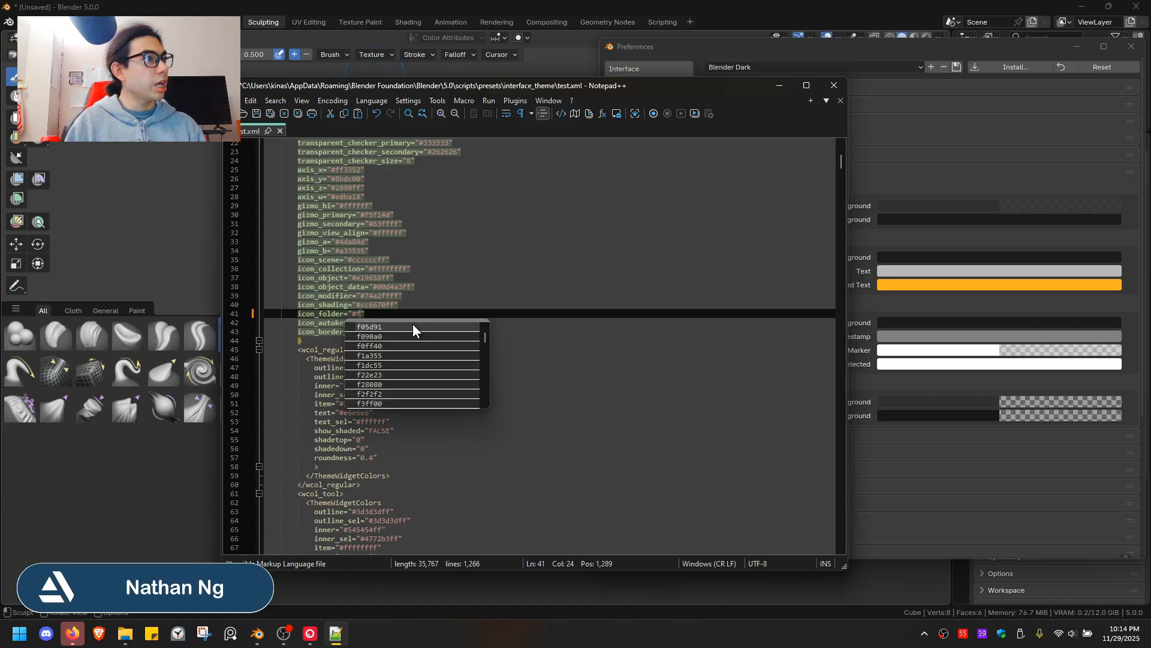
{"action": "key", "text": "BackSpace"}
{"action": "key", "text": "BackSpace"}
{"action": "key", "text": "BackSpace"}
{"action": "key", "text": "BackSpace"}
{"action": "key", "text": "BackSpace"}
{"action": "key", "text": "BackSpace"}
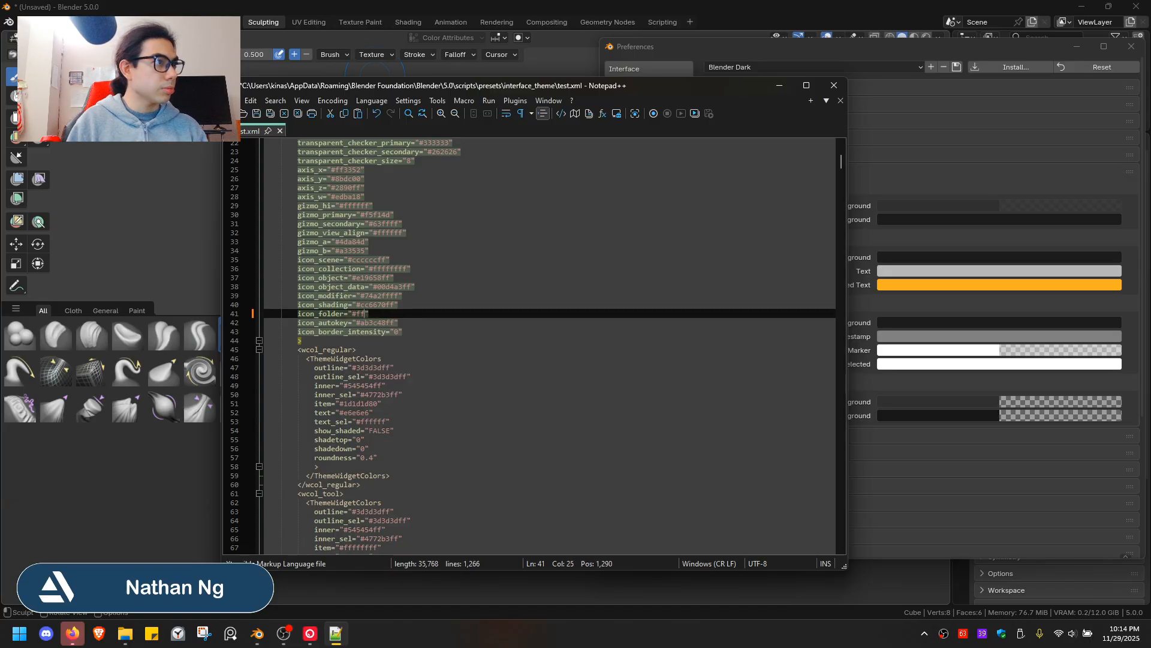
{"action": "type", "text": "0000000"}
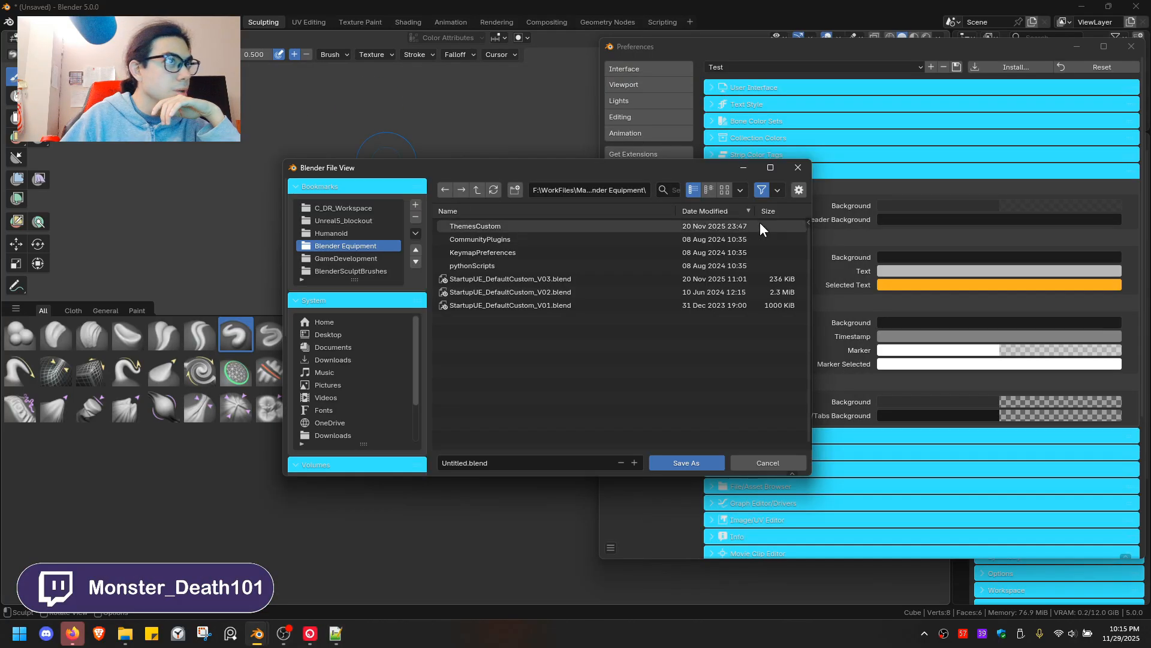
Dismiss the Blender save dialog and open the Shading workspace to check the folder icons in its file browser
{"action": "left_click", "coordinate": [797, 167]}
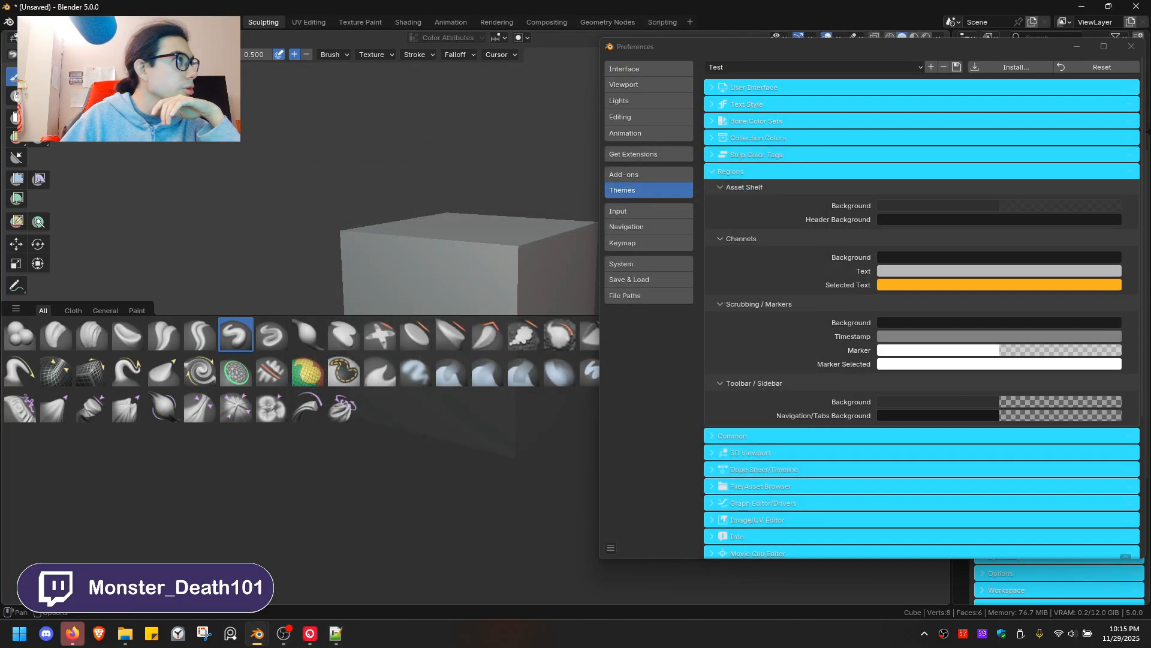
{"action": "left_click", "coordinate": [450, 18]}
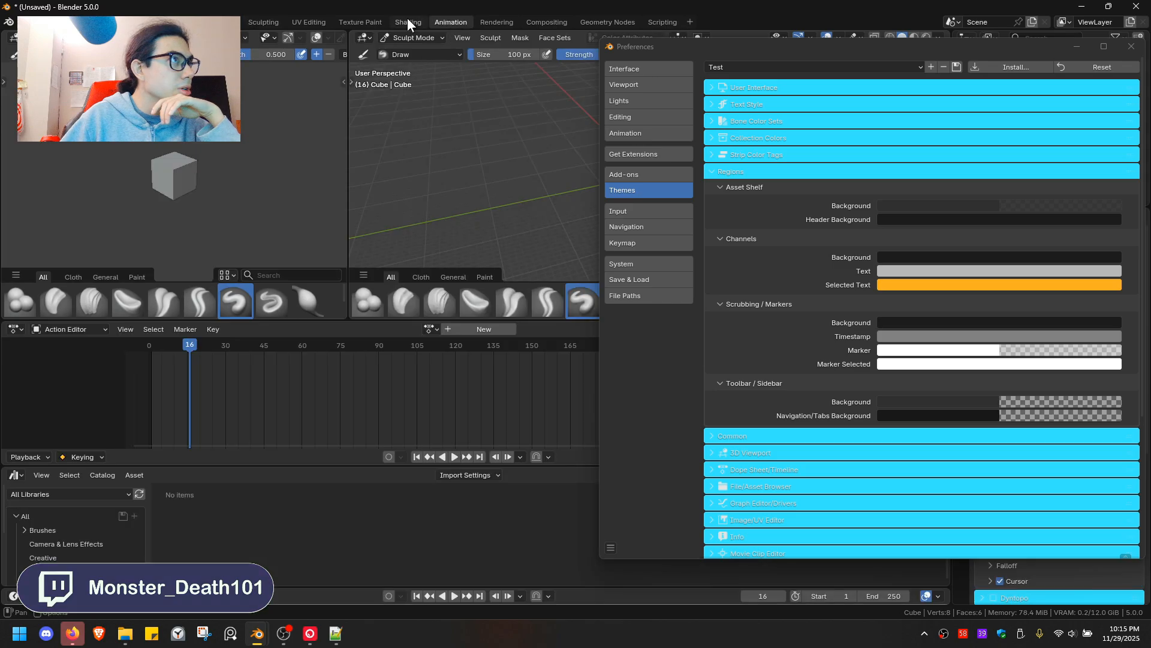
{"action": "left_click", "coordinate": [407, 19]}
{"action": "scroll", "coordinate": [96, 280], "scroll_direction": "down", "scroll_amount": 3}
{"action": "scroll", "coordinate": [93, 291], "scroll_direction": "up", "scroll_amount": 3}
{"action": "left_click", "coordinate": [81, 267]}
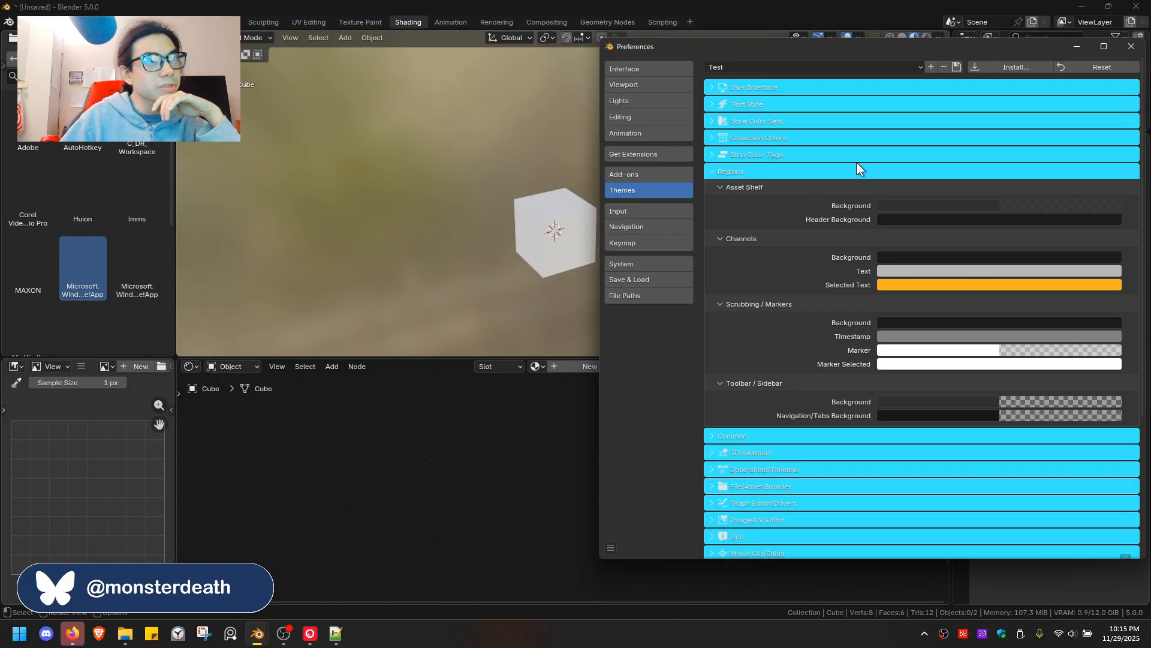
Set the Asset Shelf Header Background color to hex 000000 and copy the full hex code with alpha
{"action": "right_click", "coordinate": [893, 220]}
{"action": "left_click", "coordinate": [894, 222]}
{"action": "left_click", "coordinate": [935, 222]}
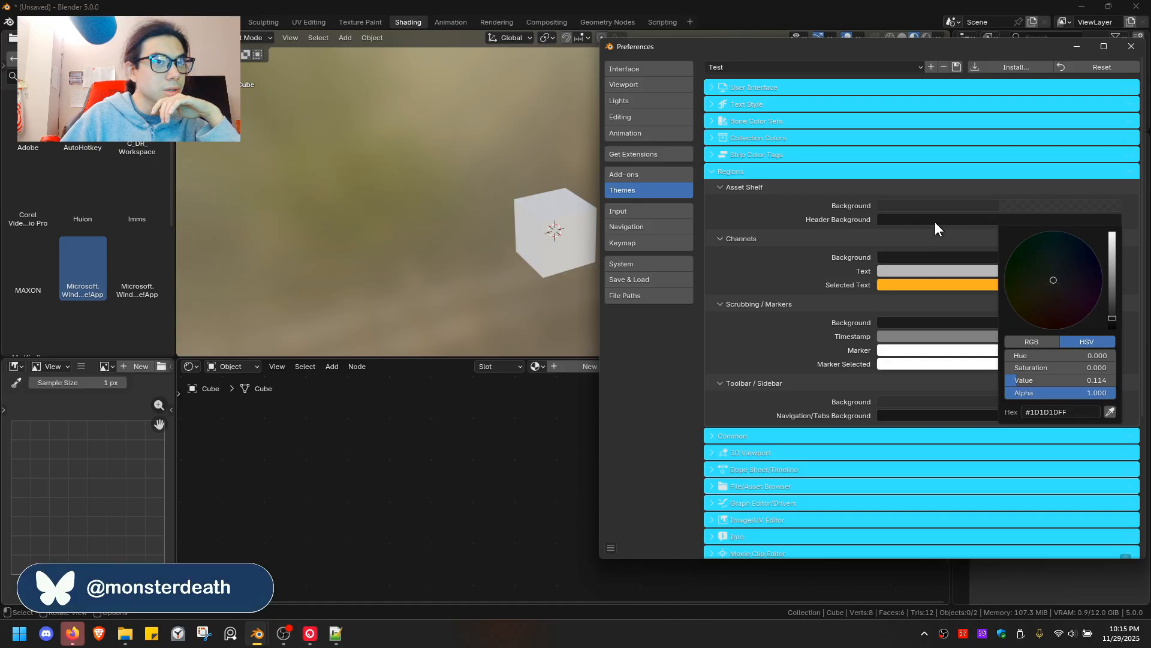
{"action": "left_click", "coordinate": [1070, 413]}
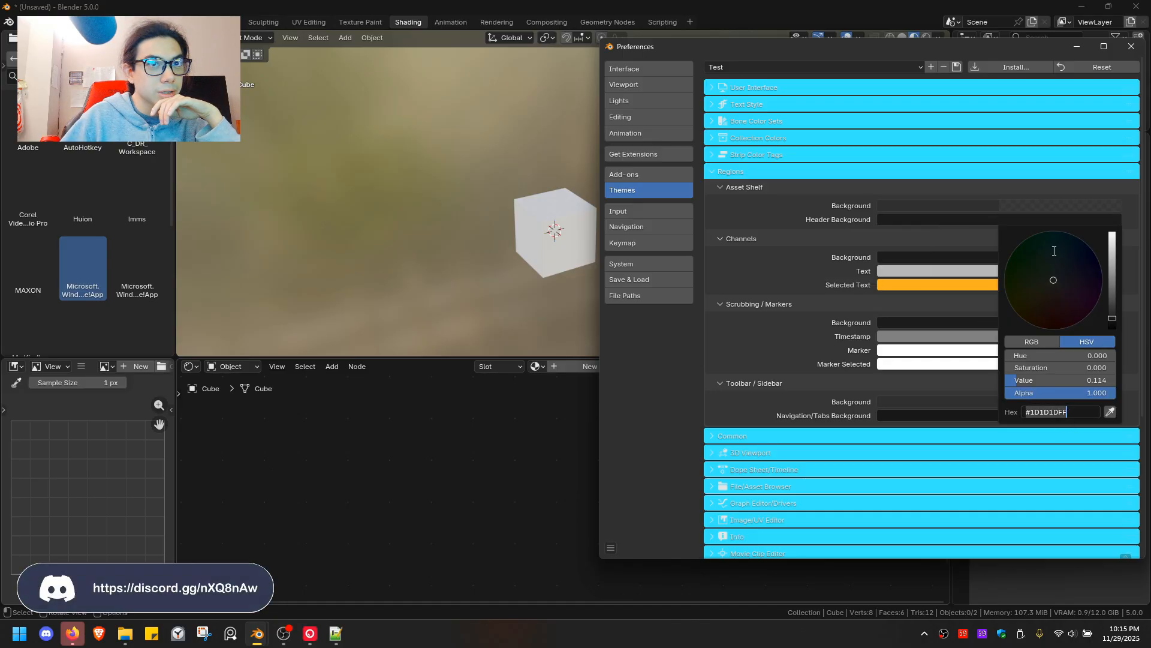
{"action": "type", "text": "000000"}
{"action": "key", "text": "Return"}
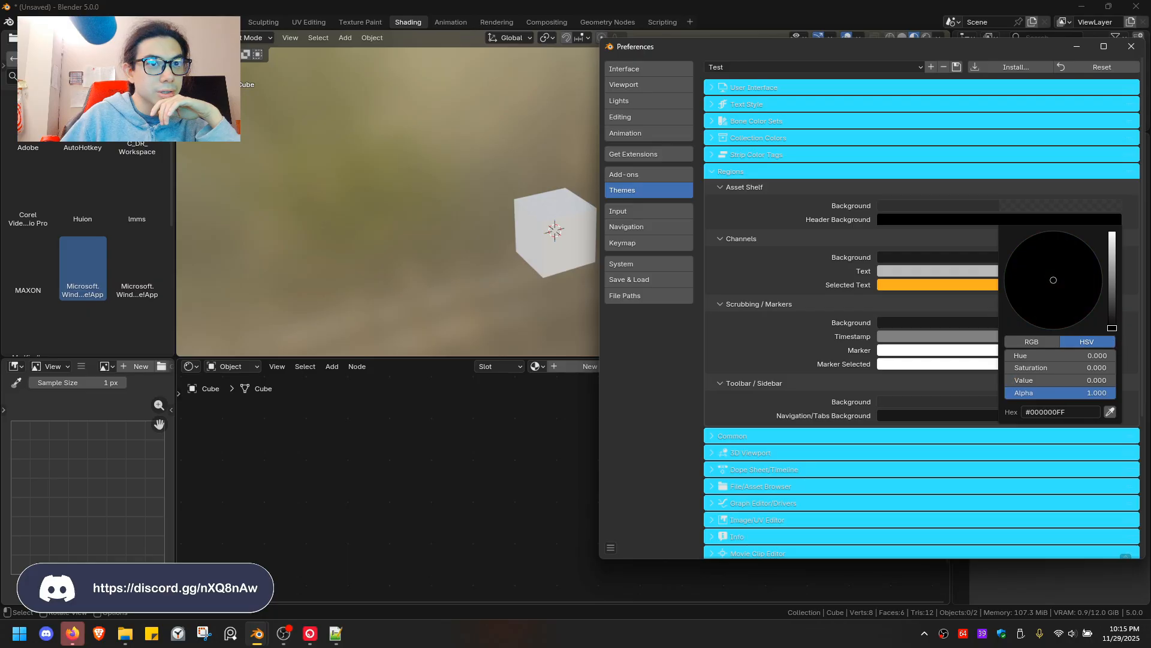
{"action": "left_click", "coordinate": [1073, 414]}
{"action": "key", "text": "ctrl+c"}
{"action": "left_click", "coordinate": [1026, 412]}
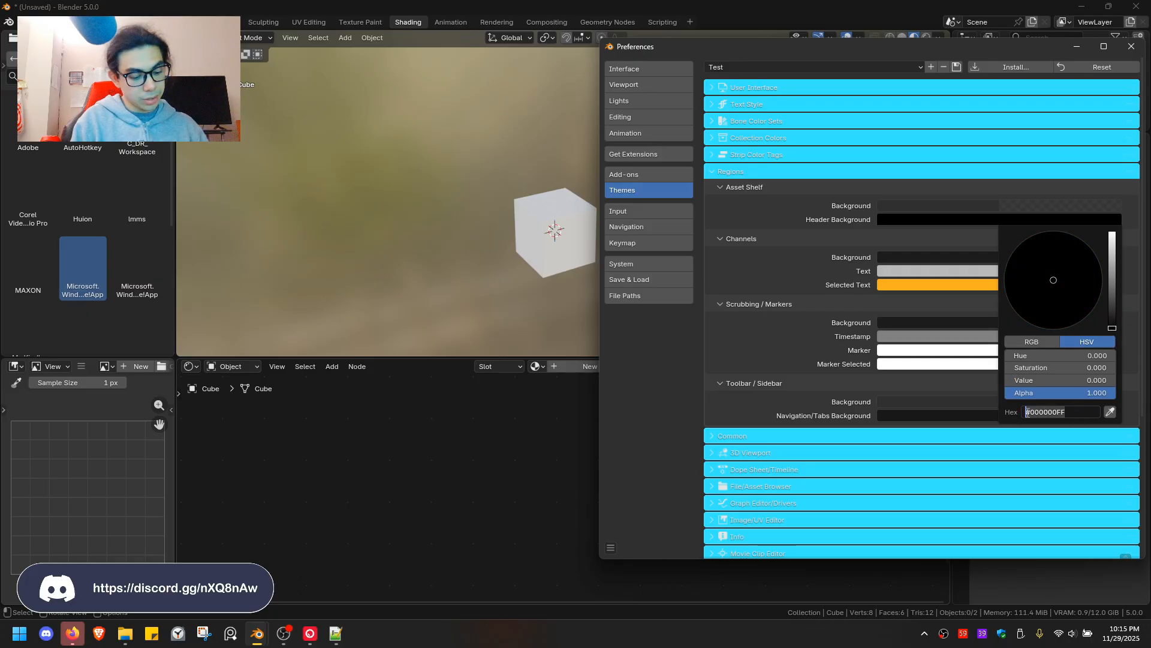
Replace the icon_folder value in test.xml with the copied #000000FF and save the file
{"action": "left_click", "coordinate": [339, 635]}
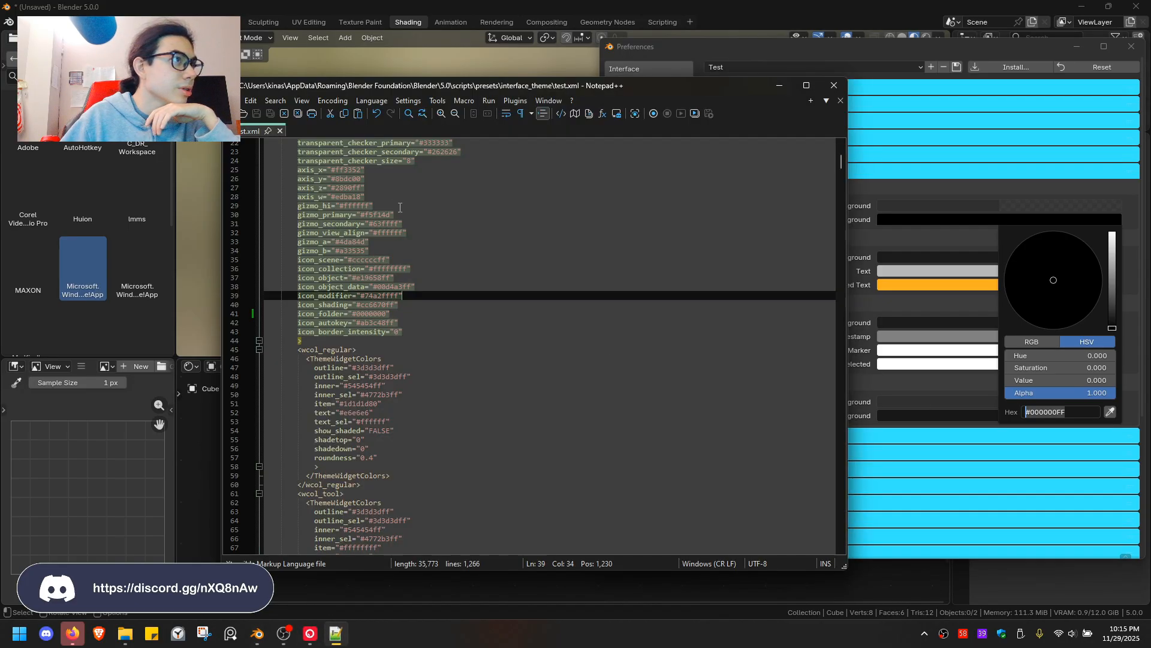
{"action": "left_click", "coordinate": [391, 307]}
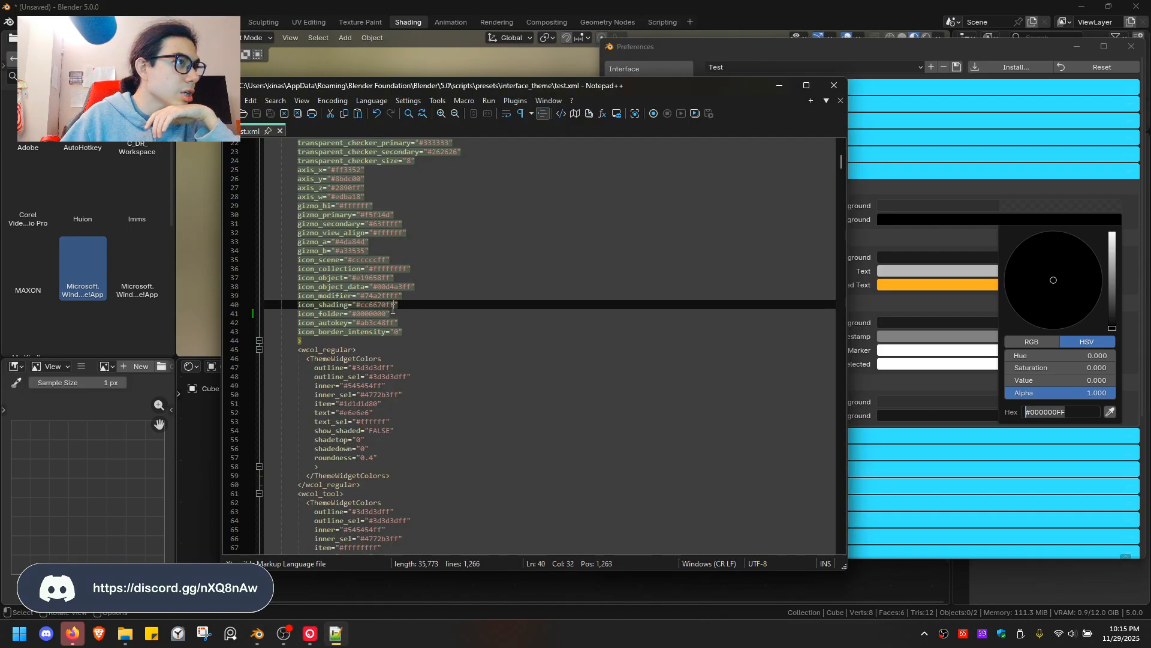
{"action": "left_click", "coordinate": [388, 313]}
{"action": "left_click_drag", "start_coordinate": [388, 313], "coordinate": [356, 314]}
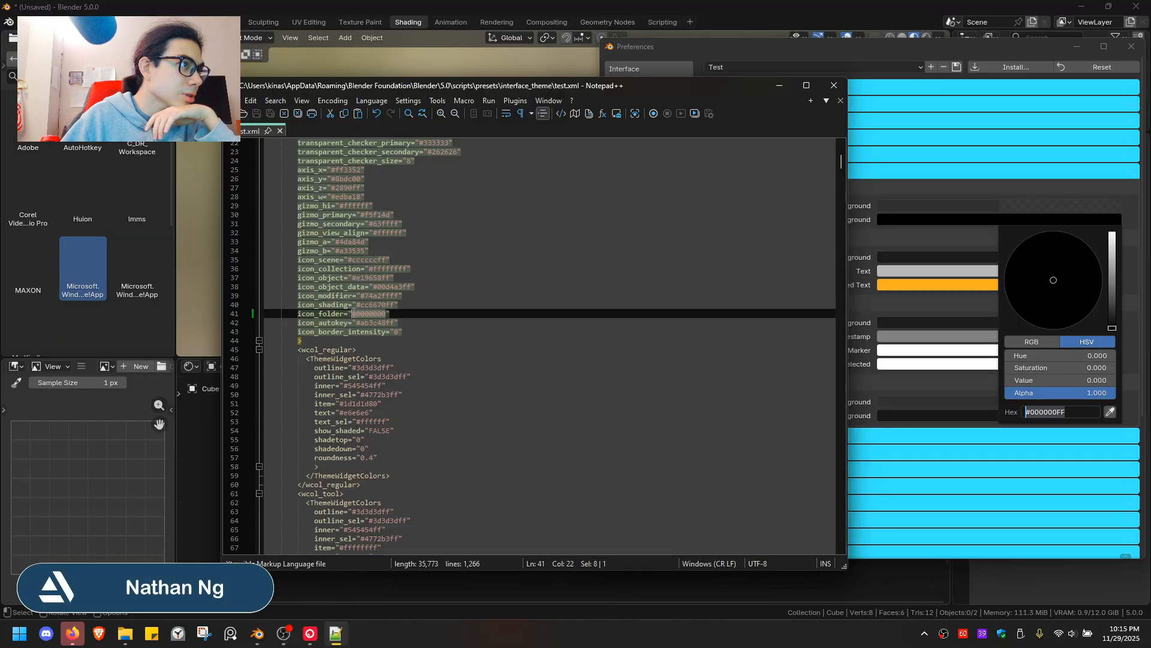
{"action": "key", "text": "ctrl+v"}
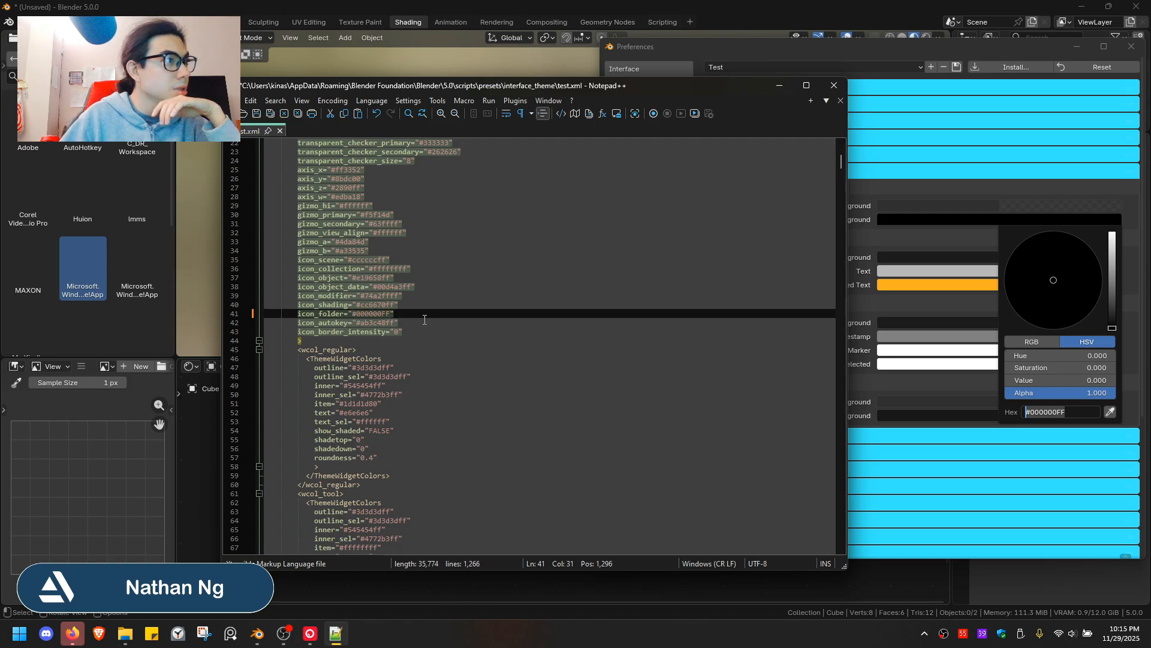
{"action": "key", "text": "Right"}
{"action": "key", "text": "ctrl+s"}
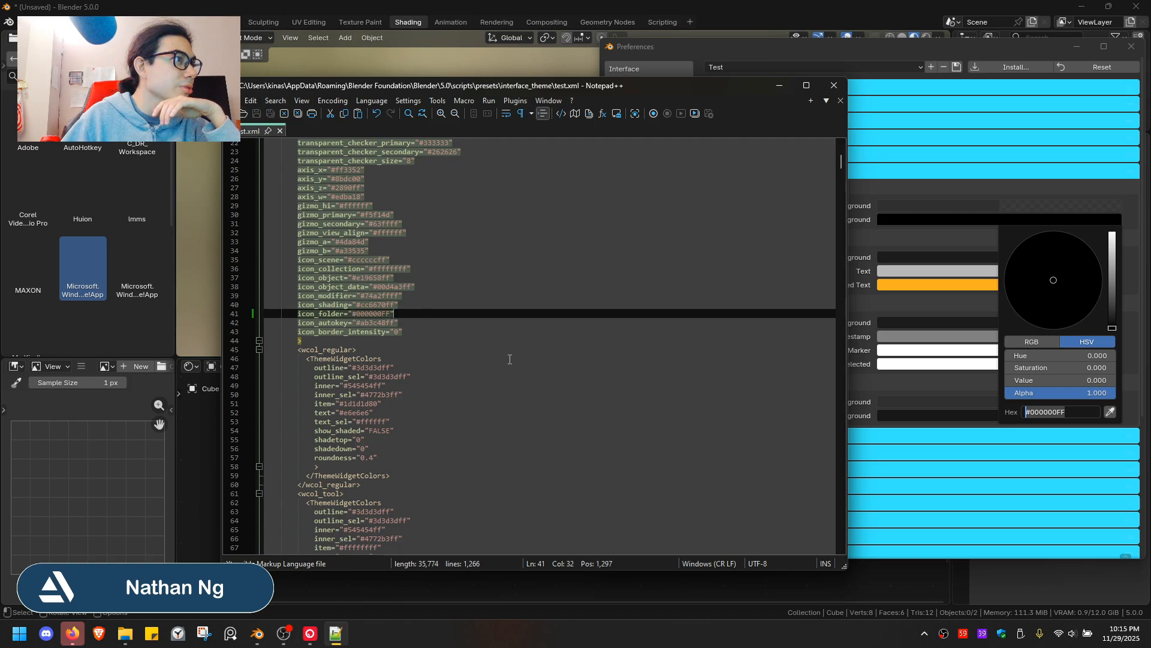
Return to Blender and reload the test theme by switching to Bright Studio Blend5 and back to test
{"action": "left_click", "coordinate": [781, 86]}
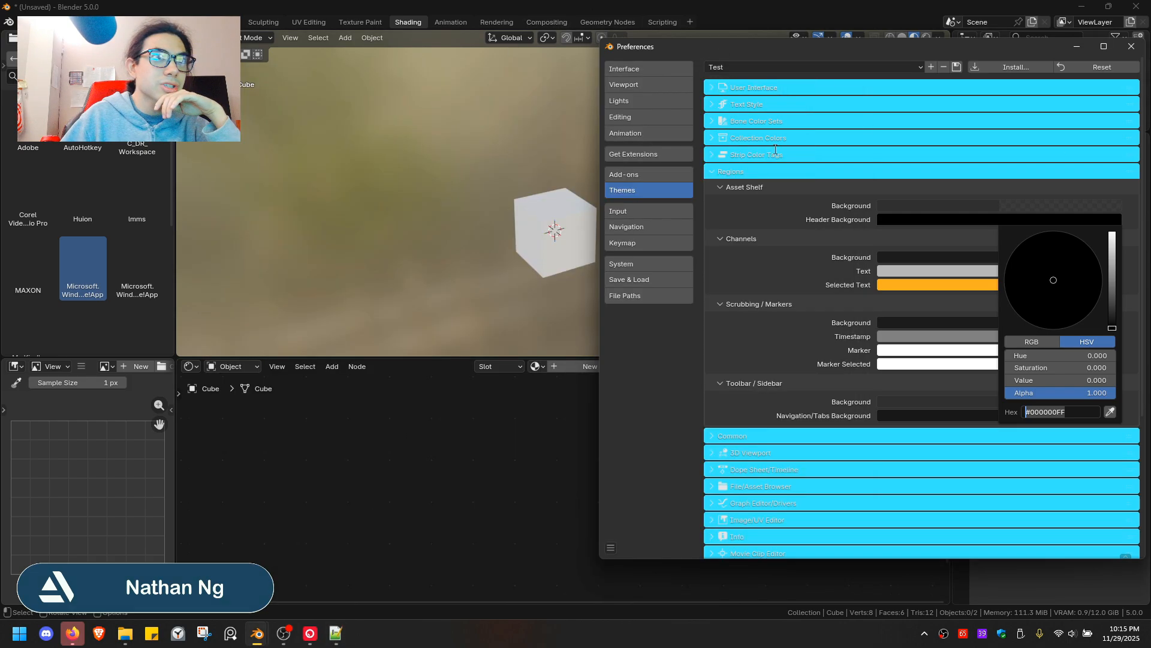
{"action": "left_click", "coordinate": [754, 68]}
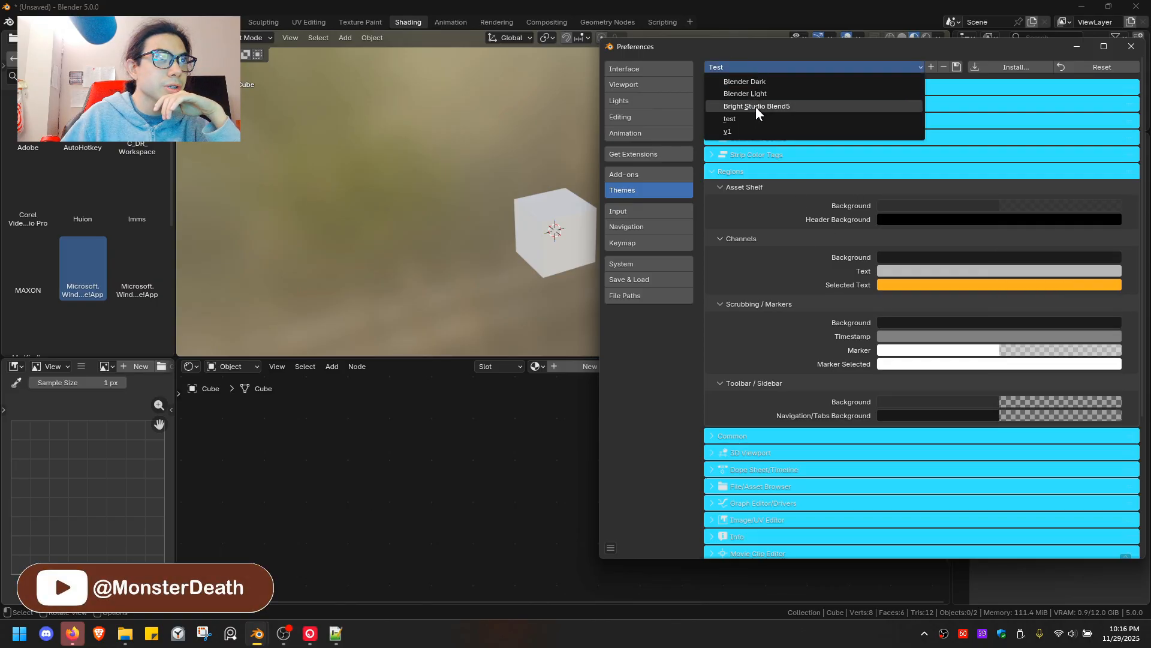
{"action": "left_click", "coordinate": [757, 106]}
{"action": "left_click", "coordinate": [748, 67]}
{"action": "left_click", "coordinate": [747, 119]}
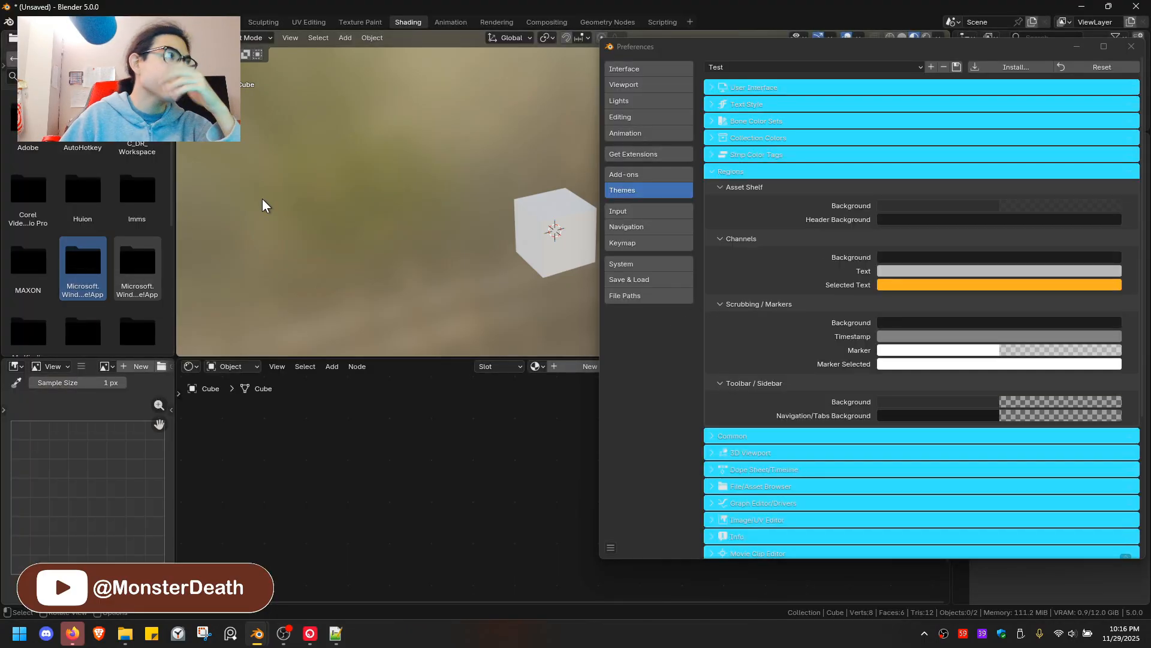
{"action": "scroll", "coordinate": [787, 157], "scroll_direction": "down", "scroll_amount": 2}
{"action": "scroll", "coordinate": [773, 234], "scroll_direction": "down", "scroll_amount": 5}
{"action": "scroll", "coordinate": [777, 245], "scroll_direction": "up", "scroll_amount": 7}
{"action": "scroll", "coordinate": [782, 243], "scroll_direction": "down", "scroll_amount": 7}
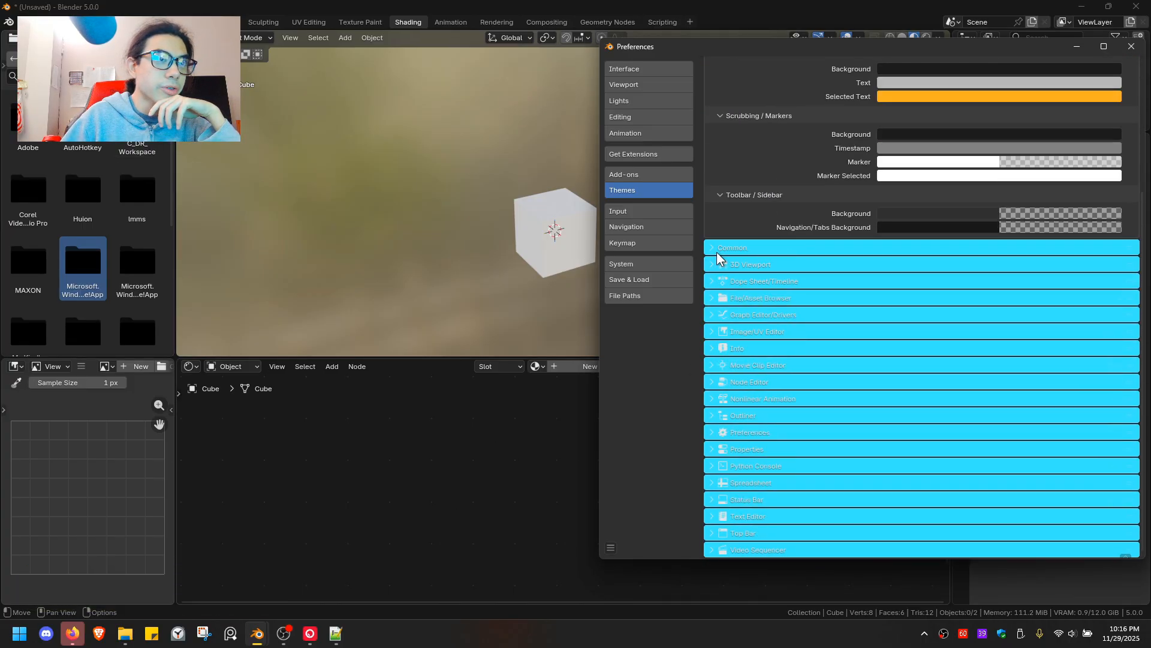
{"action": "left_click", "coordinate": [704, 264]}
{"action": "left_click", "coordinate": [706, 264]}
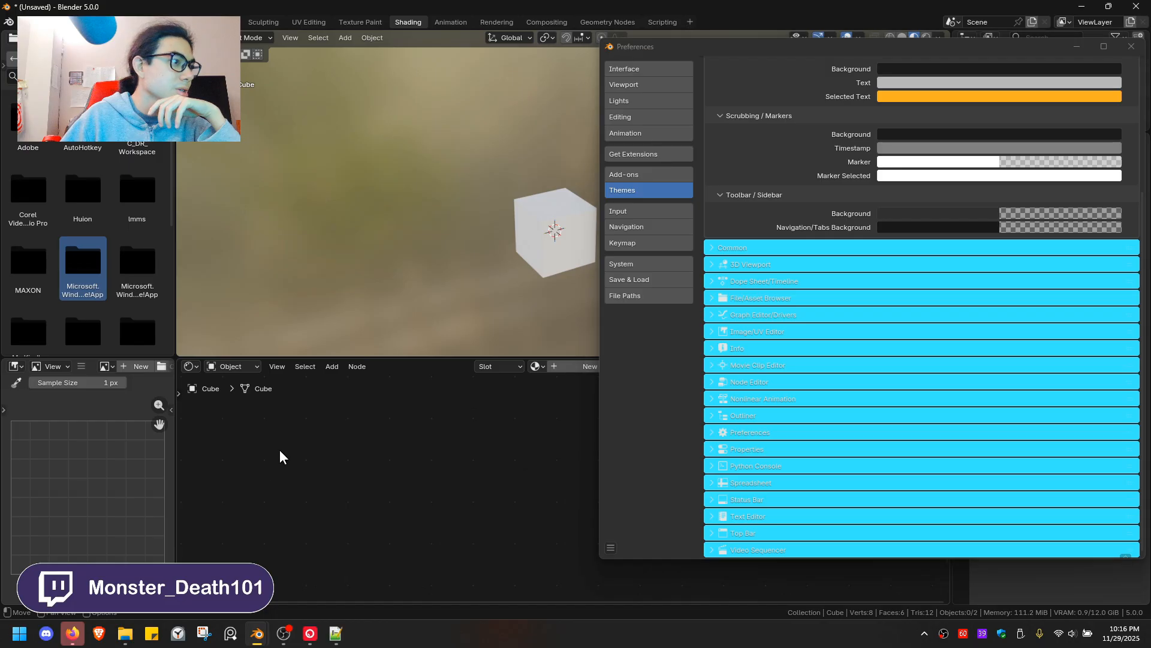
Switch to Notepad++ and examine the hex codes in test.xml, from the icon colors to the wcol_menu widget colors
{"action": "left_click", "coordinate": [344, 634]}
{"action": "scroll", "coordinate": [430, 399], "scroll_direction": "down", "scroll_amount": 5}
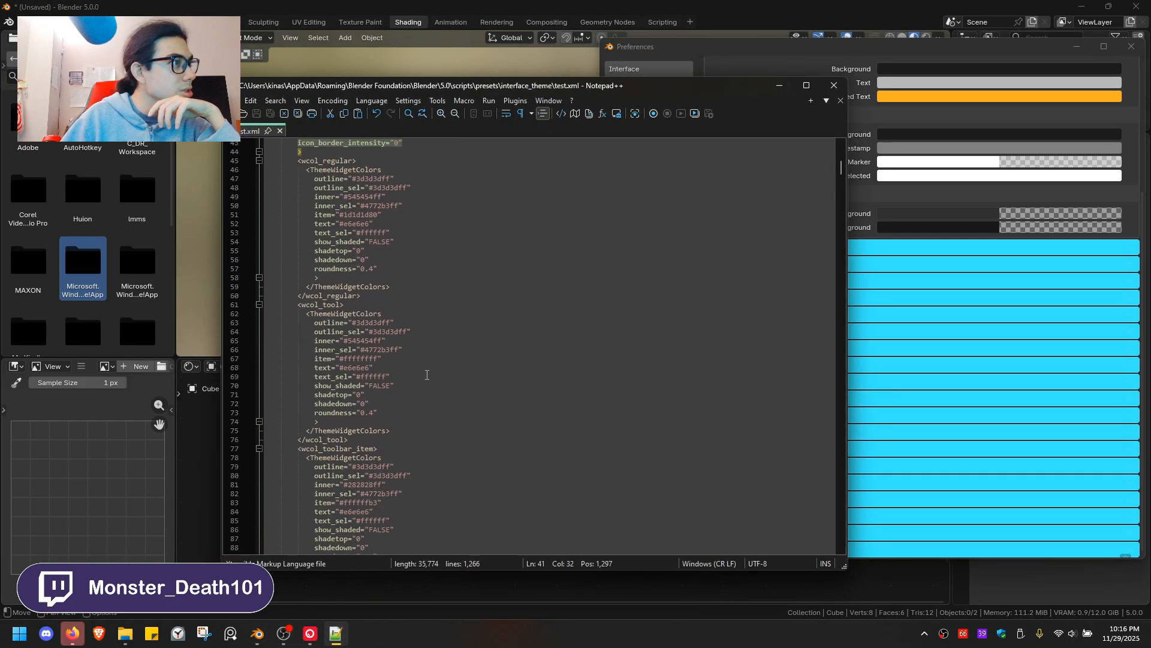
{"action": "scroll", "coordinate": [426, 369], "scroll_direction": "up", "scroll_amount": 4}
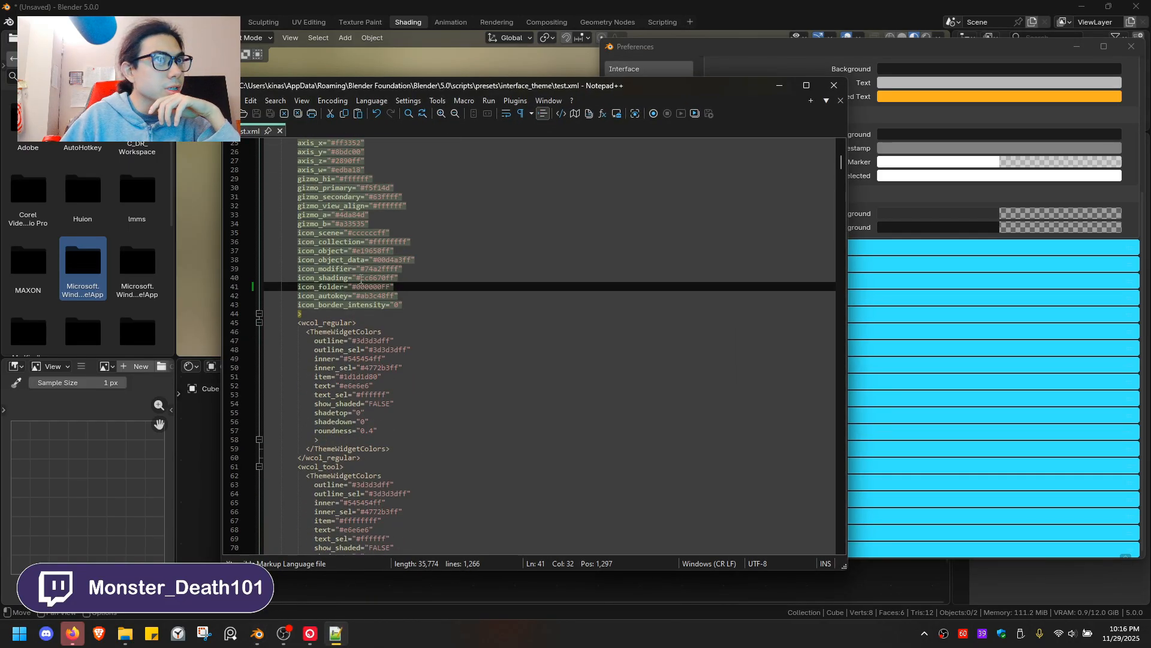
{"action": "scroll", "coordinate": [366, 276], "scroll_direction": "up", "scroll_amount": 8}
{"action": "scroll", "coordinate": [346, 260], "scroll_direction": "down", "scroll_amount": 20}
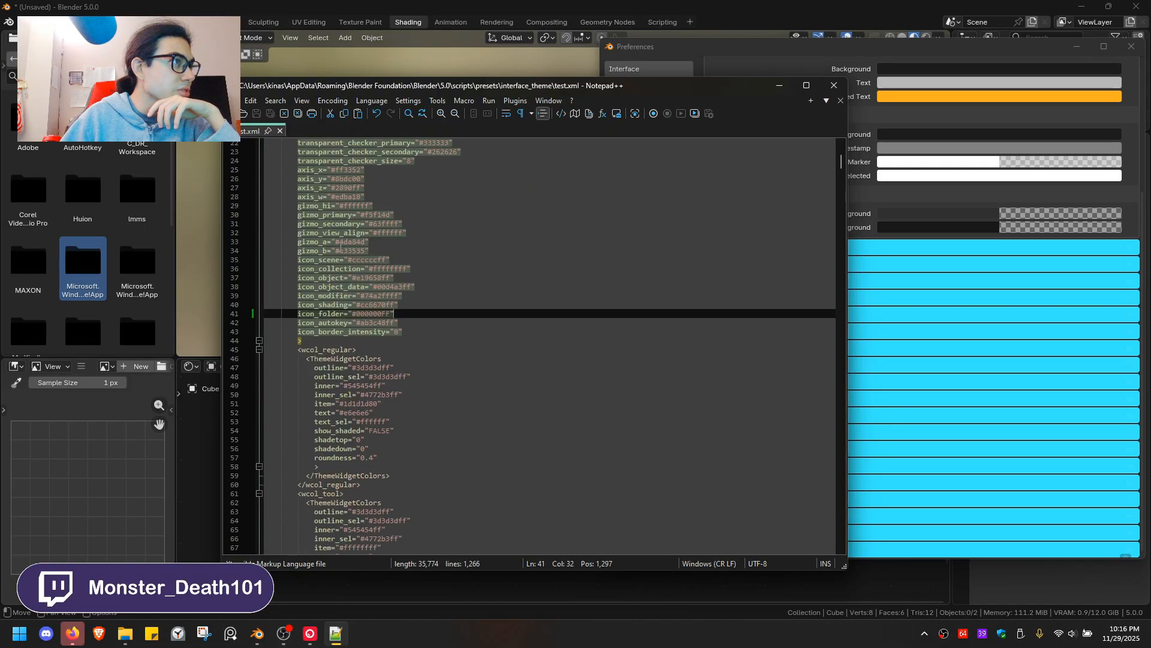
{"action": "scroll", "coordinate": [355, 296], "scroll_direction": "down", "scroll_amount": 20}
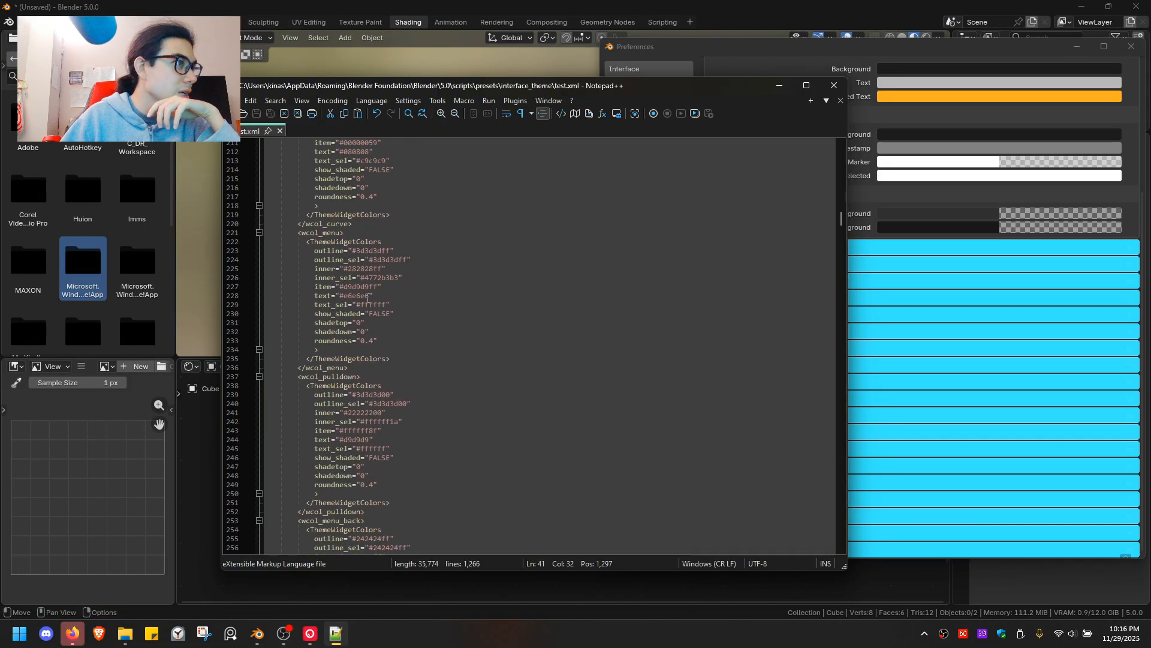
{"action": "left_click", "coordinate": [368, 298]}
{"action": "left_click", "coordinate": [400, 271]}
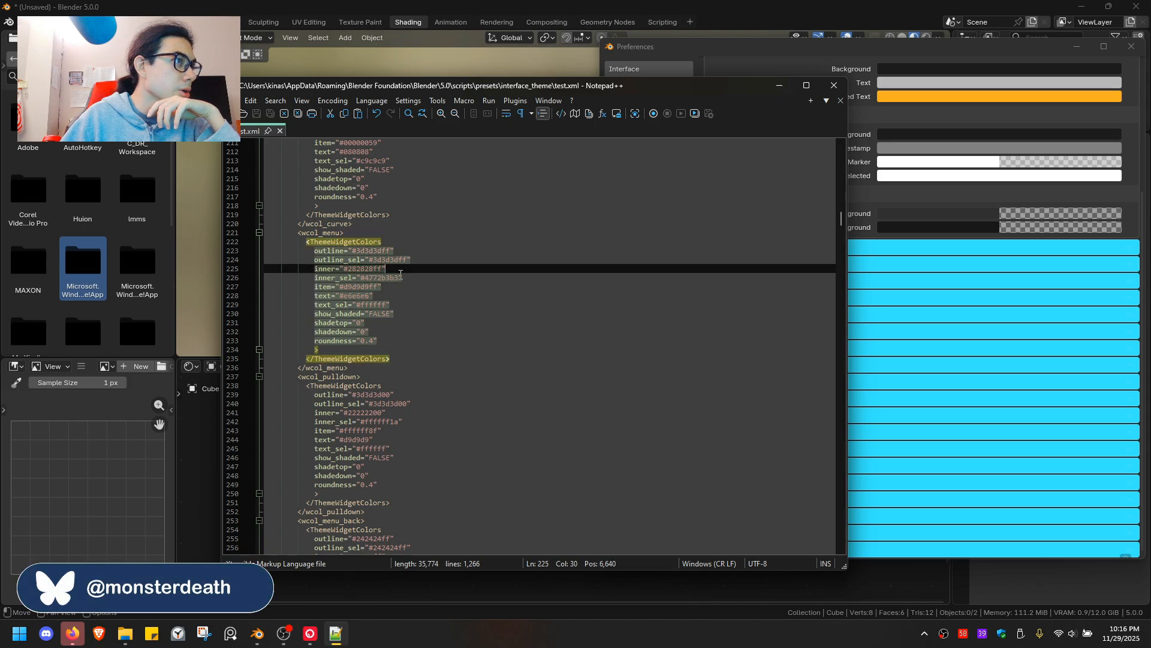
{"action": "left_click", "coordinate": [387, 304]}
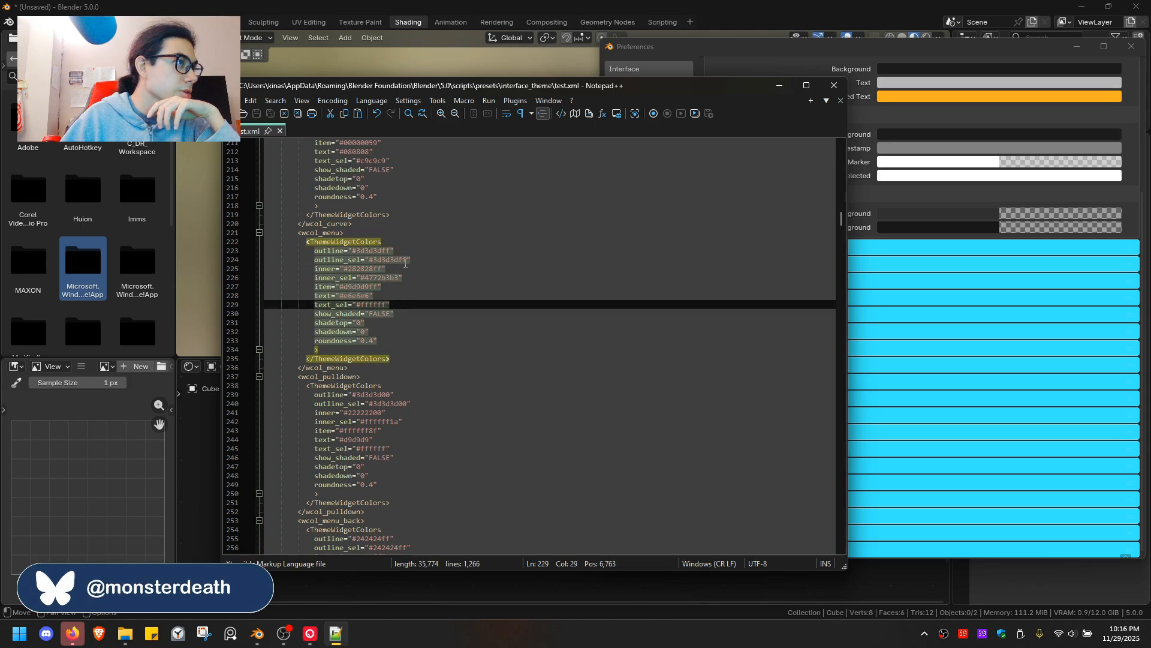
{"action": "scroll", "coordinate": [410, 288], "scroll_direction": "up", "scroll_amount": 3}
{"action": "left_click_drag", "start_coordinate": [409, 341], "coordinate": [401, 341]}
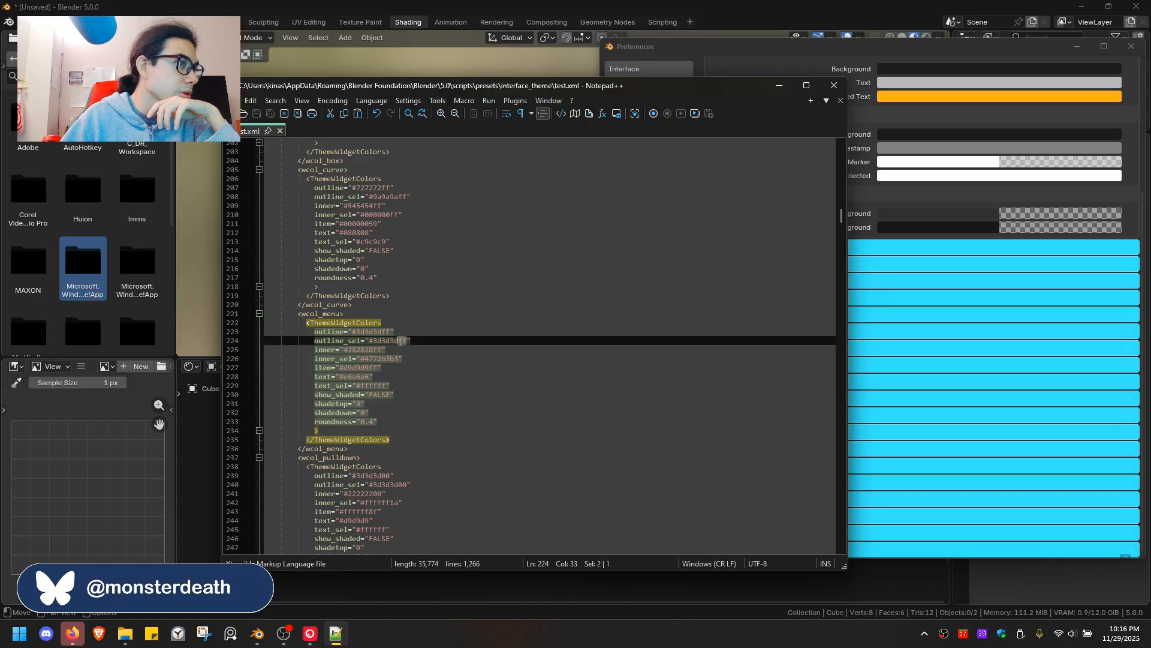
{"action": "left_click", "coordinate": [370, 350]}
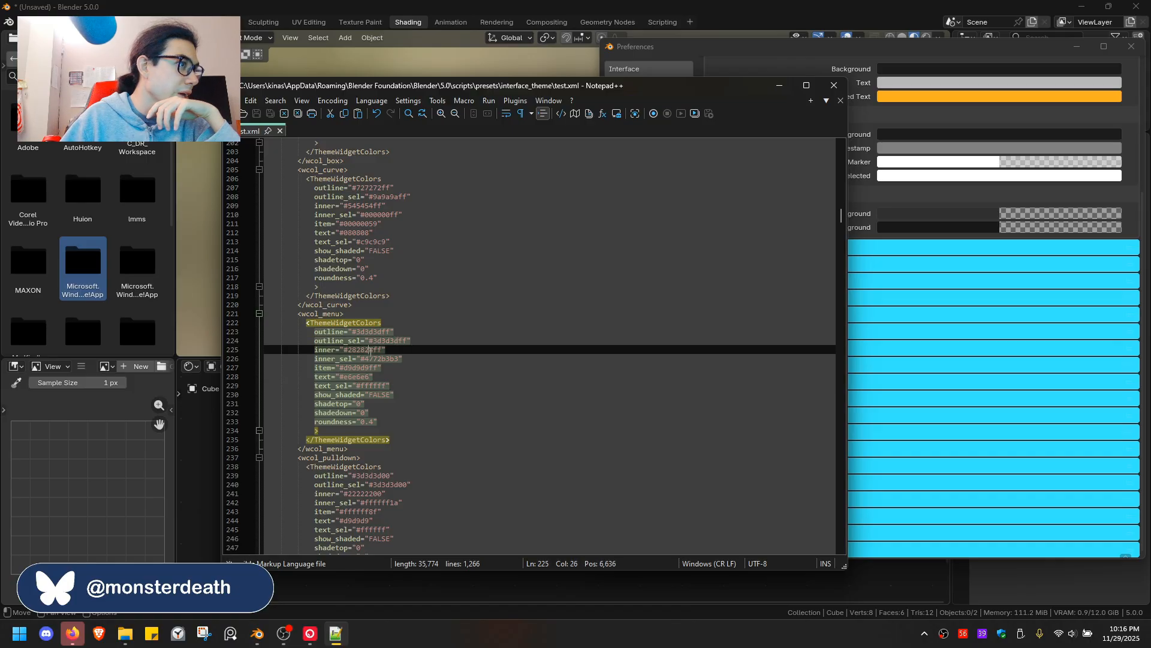
{"action": "left_click", "coordinate": [365, 356]}
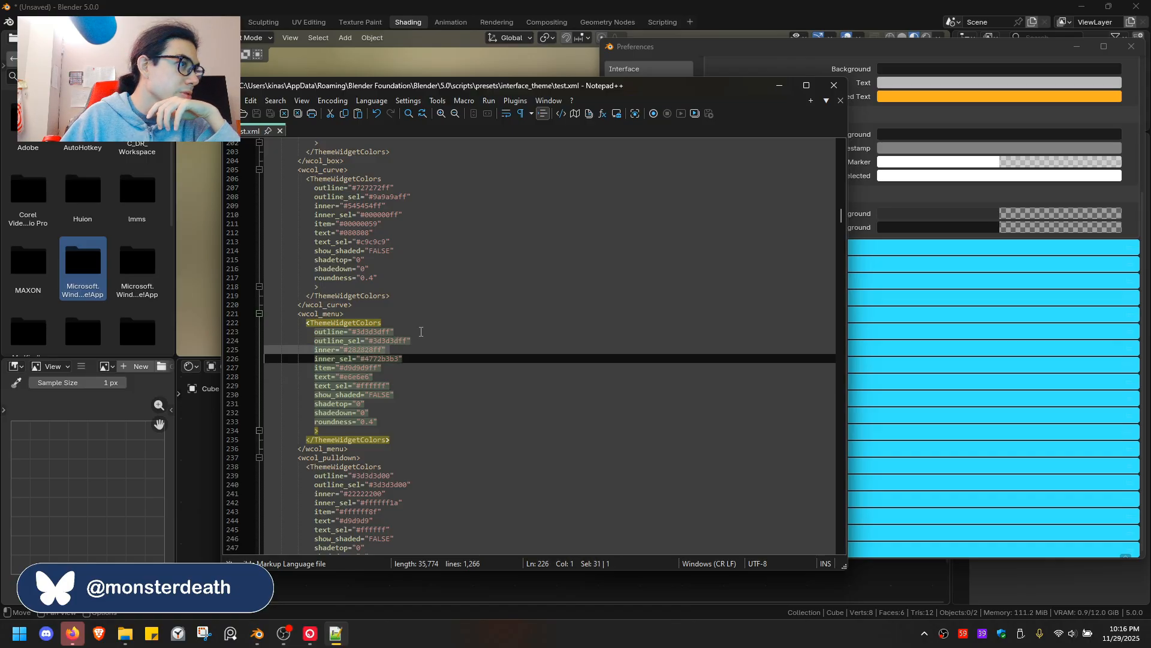
{"action": "left_click", "coordinate": [423, 330]}
Review the widget color sections of test.xml between wcol_regular and wcol_curve, repositioning the editor window over Blender
{"action": "scroll", "coordinate": [357, 333], "scroll_direction": "up", "scroll_amount": 8}
{"action": "scroll", "coordinate": [356, 333], "scroll_direction": "up", "scroll_amount": 20}
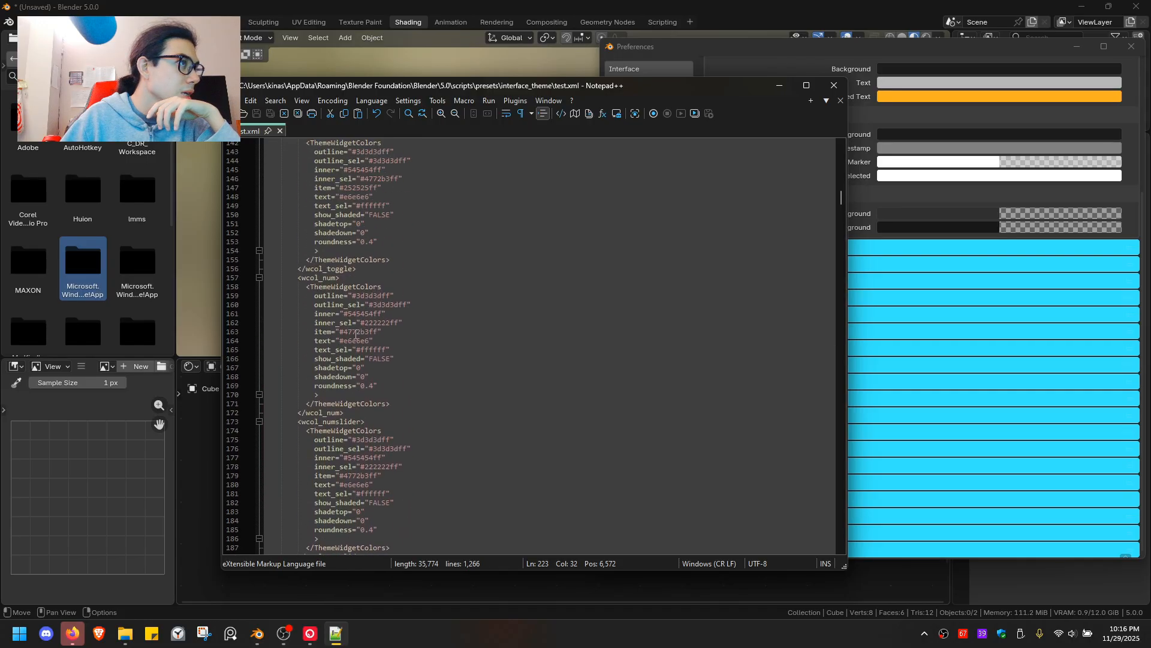
{"action": "scroll", "coordinate": [367, 306], "scroll_direction": "up", "scroll_amount": 20}
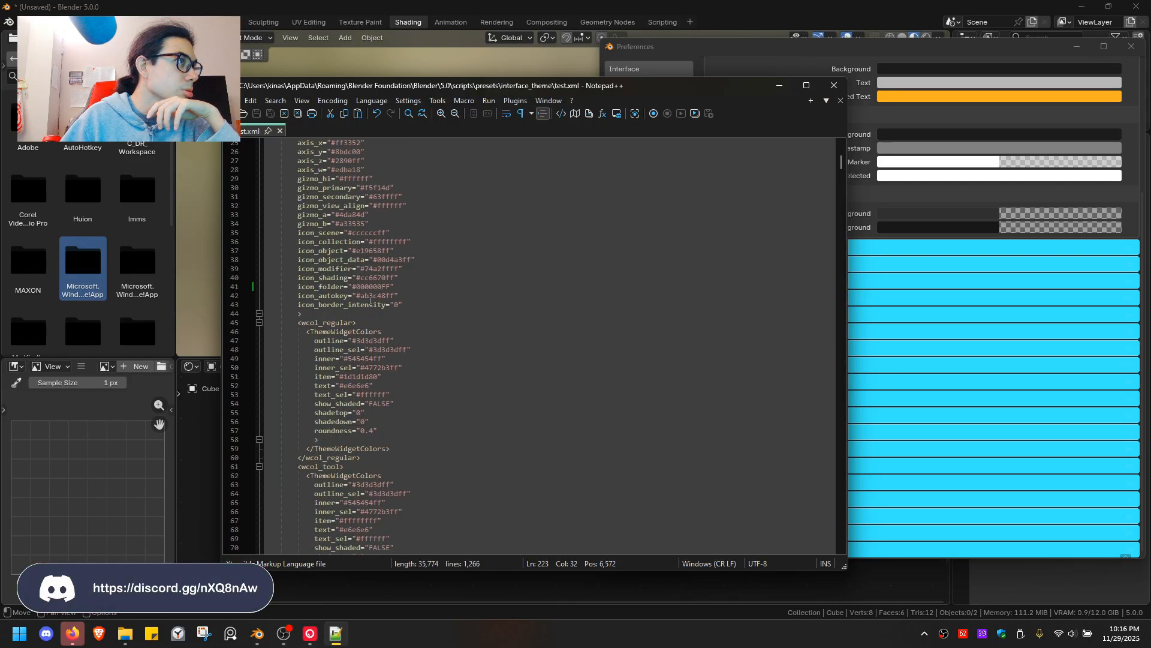
{"action": "scroll", "coordinate": [368, 290], "scroll_direction": "down", "scroll_amount": 20}
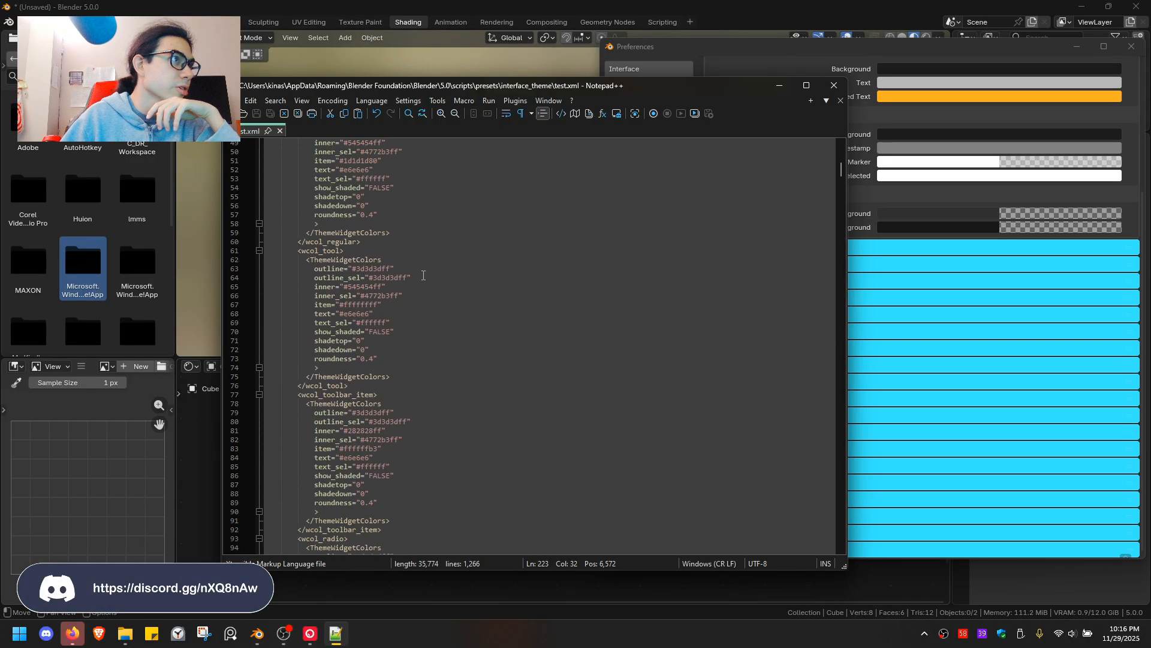
{"action": "scroll", "coordinate": [360, 291], "scroll_direction": "down", "scroll_amount": 14}
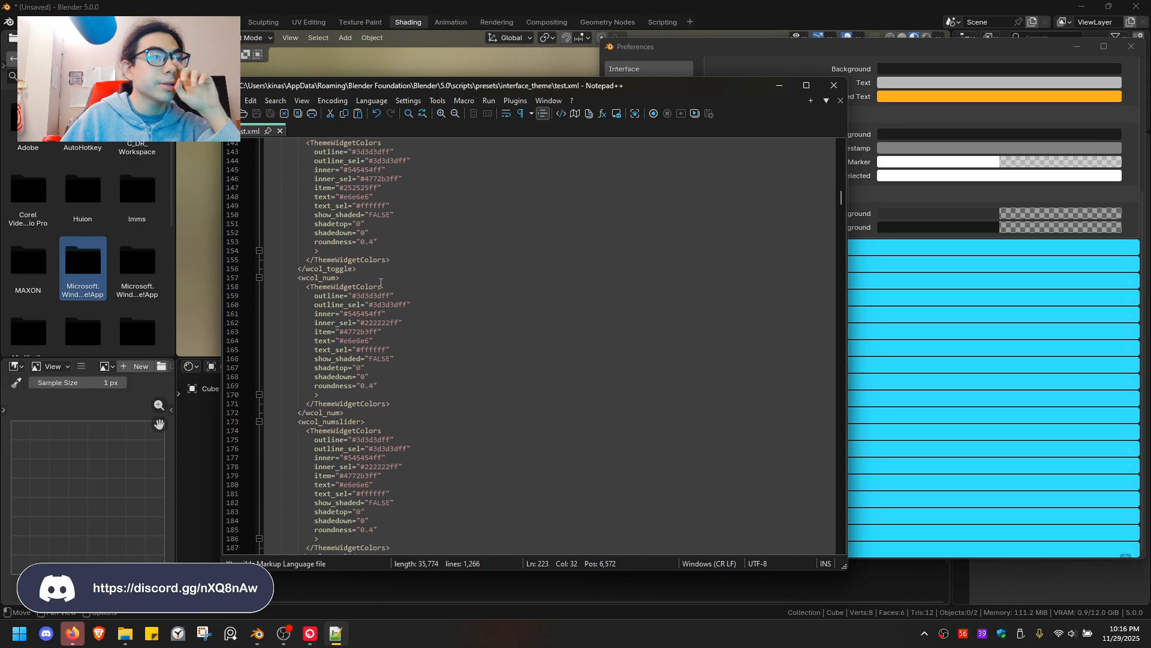
{"action": "scroll", "coordinate": [382, 281], "scroll_direction": "down", "scroll_amount": 12}
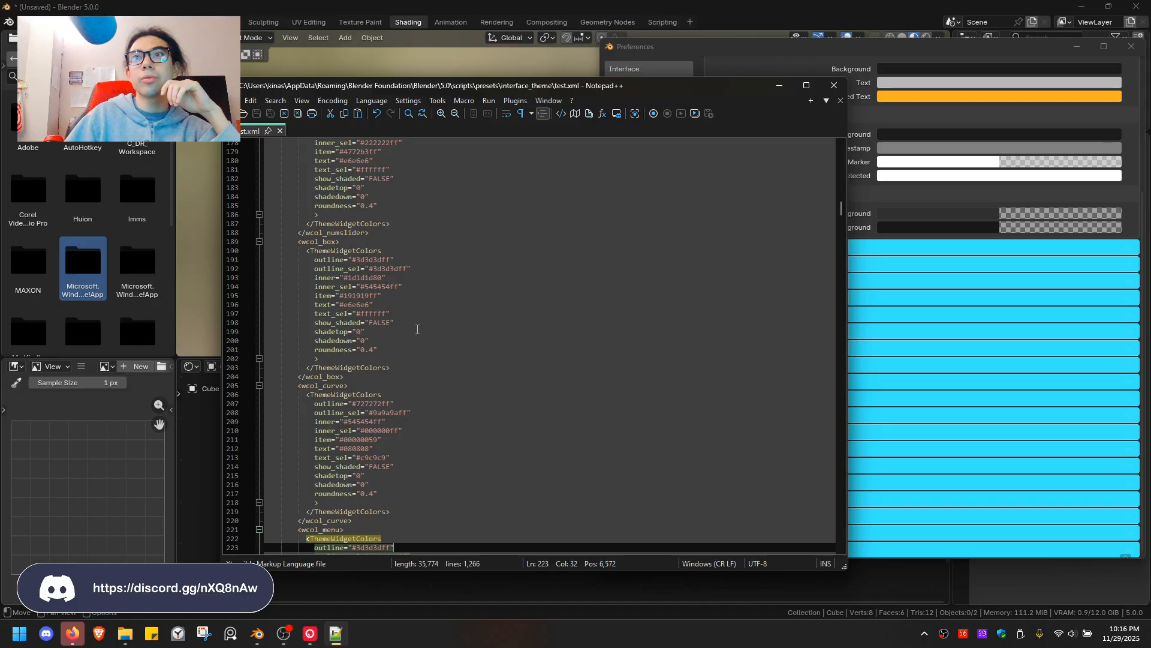
{"action": "left_click_drag", "start_coordinate": [625, 88], "coordinate": [660, 82]}
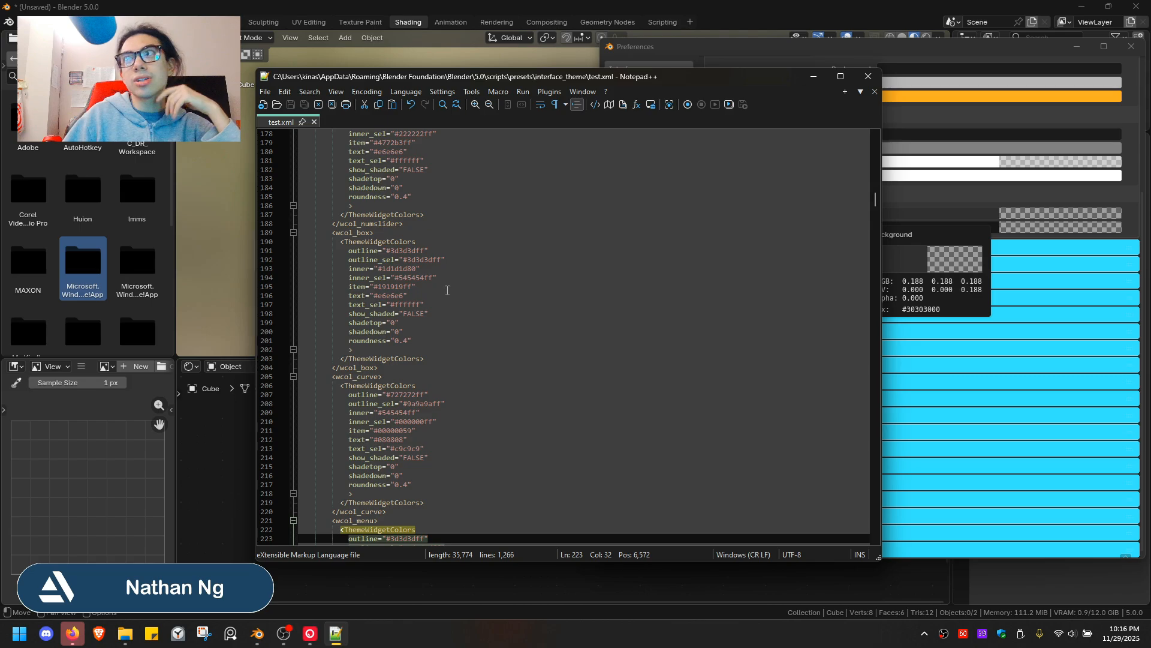
{"action": "left_click_drag", "start_coordinate": [552, 80], "coordinate": [536, 46]}
{"action": "scroll", "coordinate": [446, 250], "scroll_direction": "up", "scroll_amount": 6}
{"action": "scroll", "coordinate": [446, 250], "scroll_direction": "up", "scroll_amount": 20}
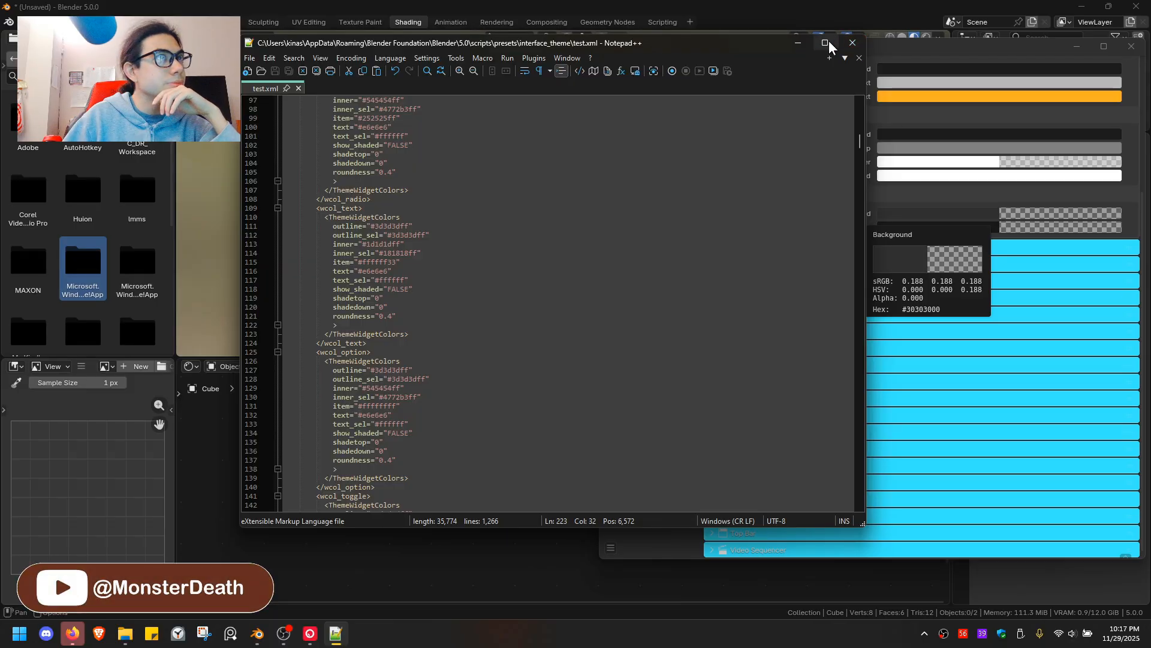
{"action": "mouse_move", "coordinate": [634, 49]}
{"action": "left_mouse_down"}
{"action": "mouse_move", "coordinate": [912, 108]}
{"action": "mouse_move", "coordinate": [719, 77]}
{"action": "mouse_move", "coordinate": [612, 82]}
{"action": "mouse_move", "coordinate": [678, 72]}
{"action": "mouse_move", "coordinate": [628, 63]}
{"action": "left_mouse_up"}
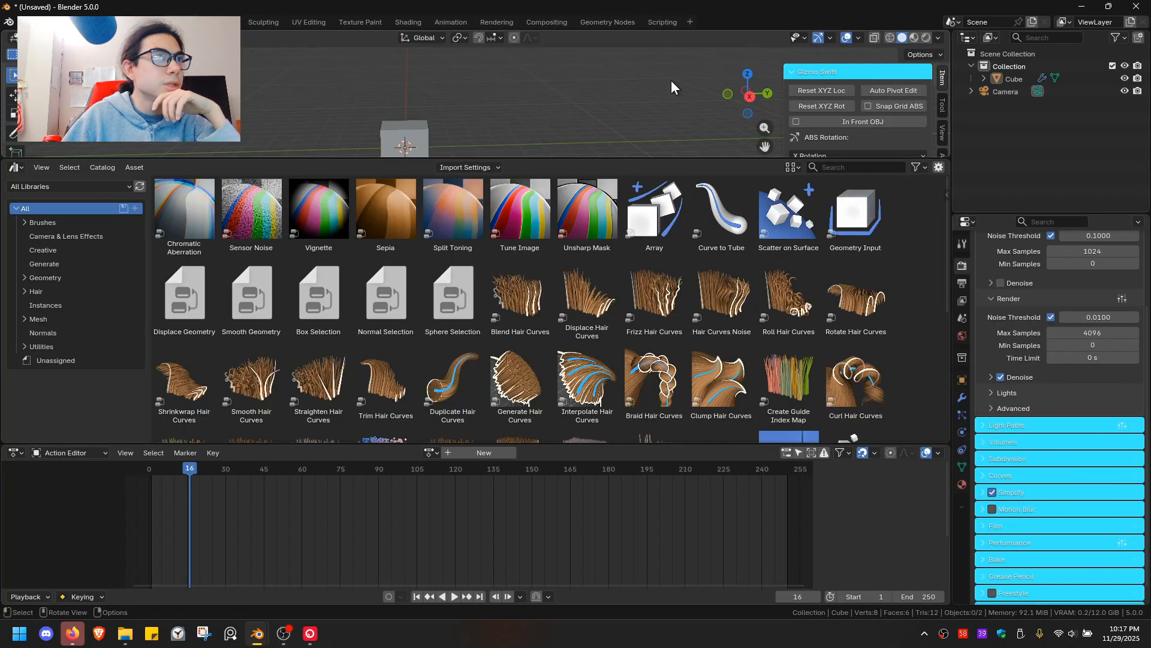